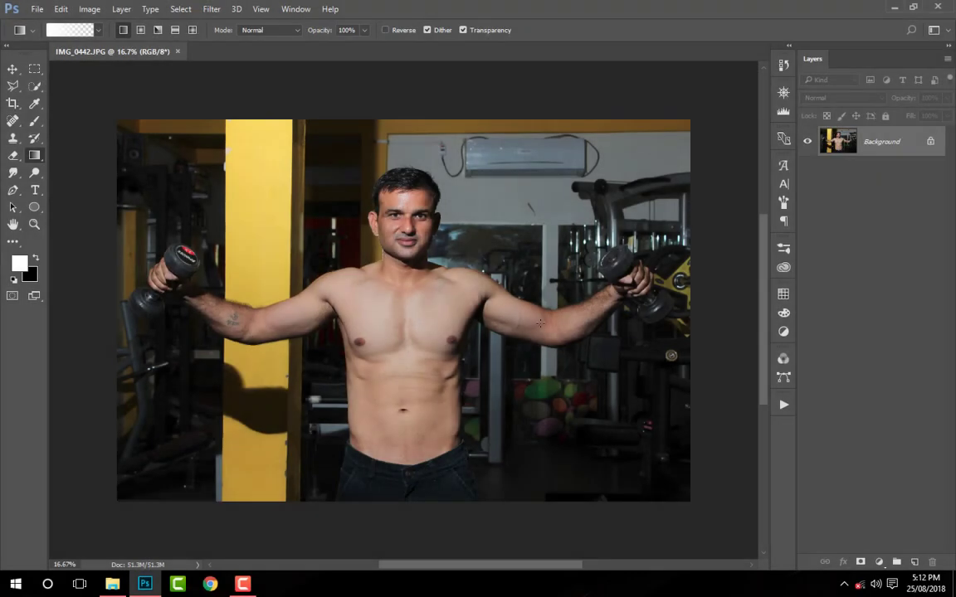
Step: Crop IMG_0442.JPG to a 3:2 landscape ratio at full width and commit the crop
{"action": "left_click_drag", "start_coordinate": [539, 355], "coordinate": [549, 338]}
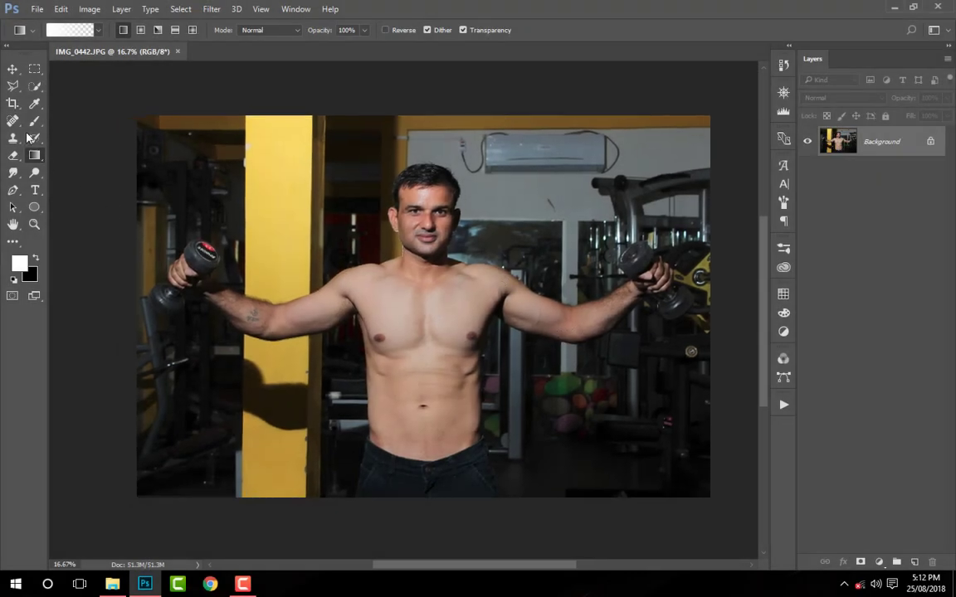
{"action": "left_click", "coordinate": [12, 103]}
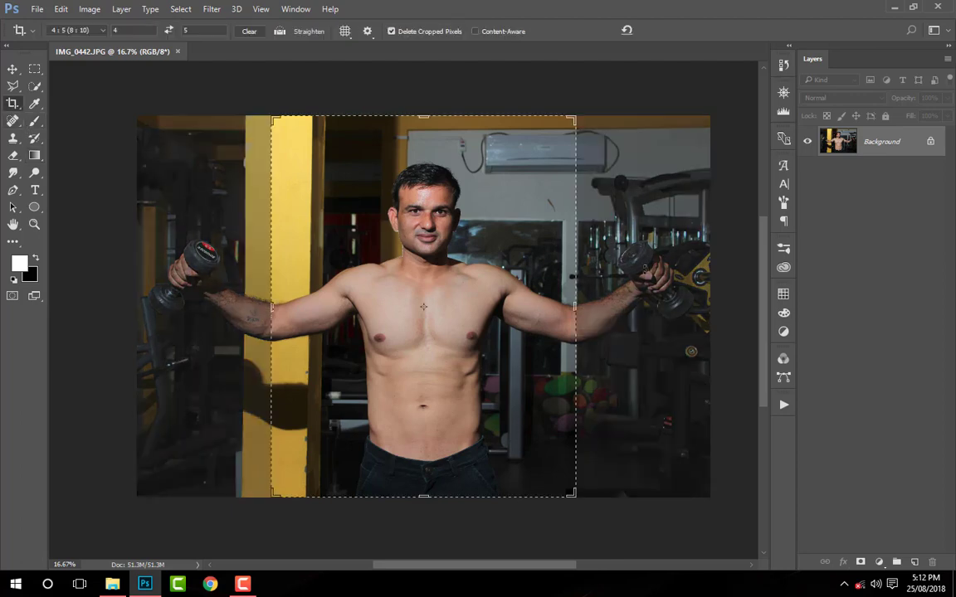
{"action": "left_click", "coordinate": [69, 31]}
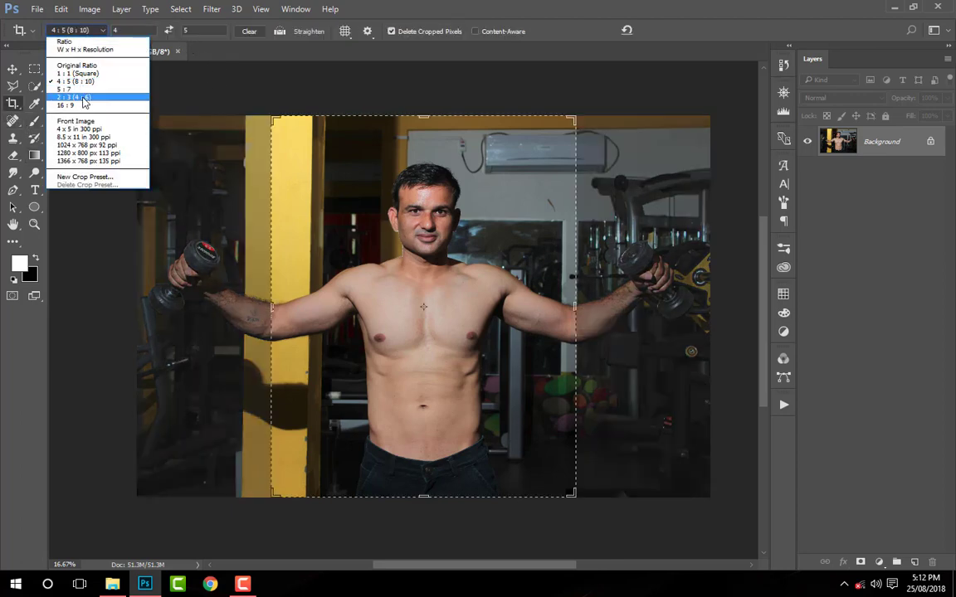
{"action": "left_click", "coordinate": [83, 98]}
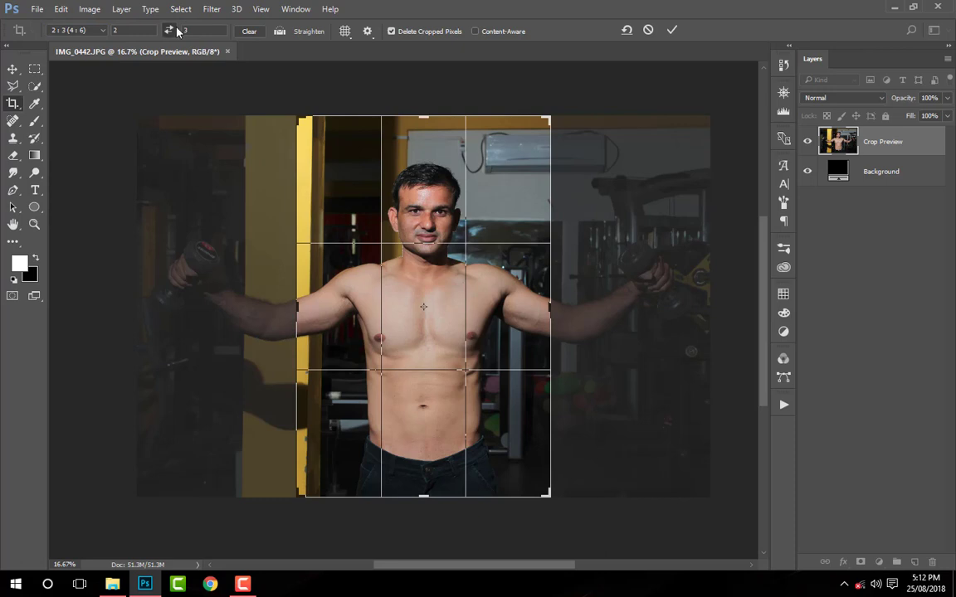
{"action": "left_click", "coordinate": [168, 30]}
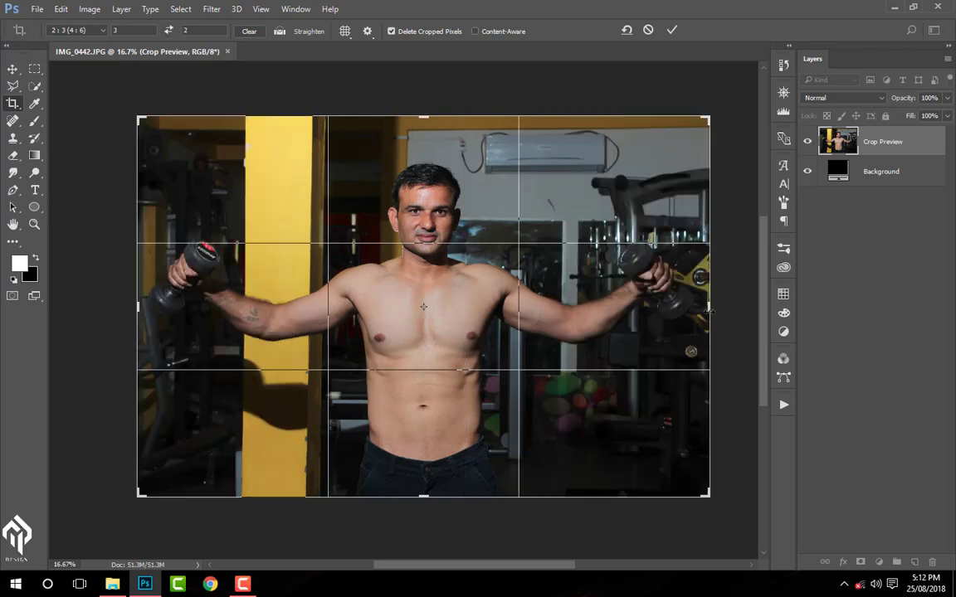
{"action": "left_click_drag", "start_coordinate": [711, 312], "coordinate": [711, 313]}
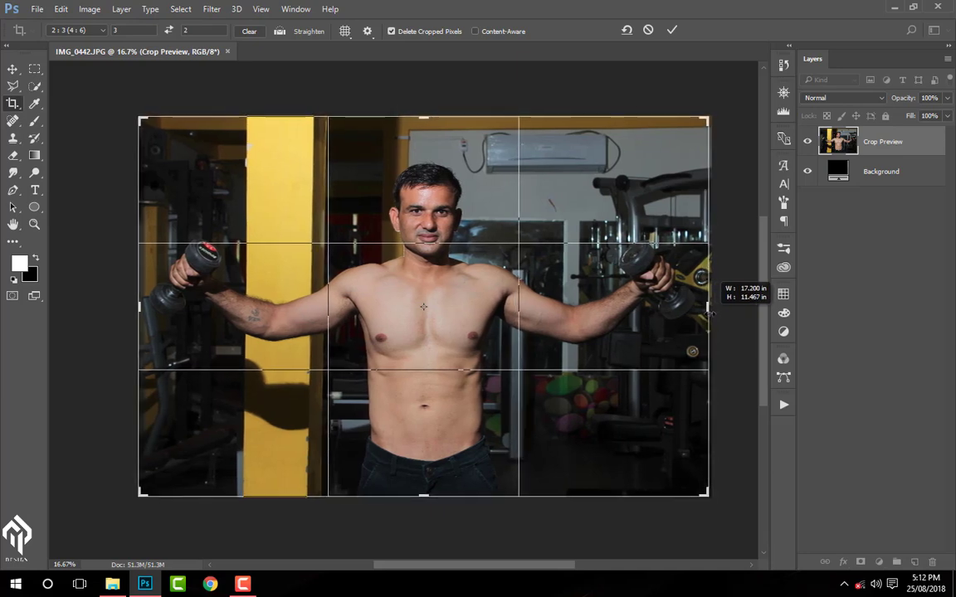
{"action": "left_click", "coordinate": [675, 29]}
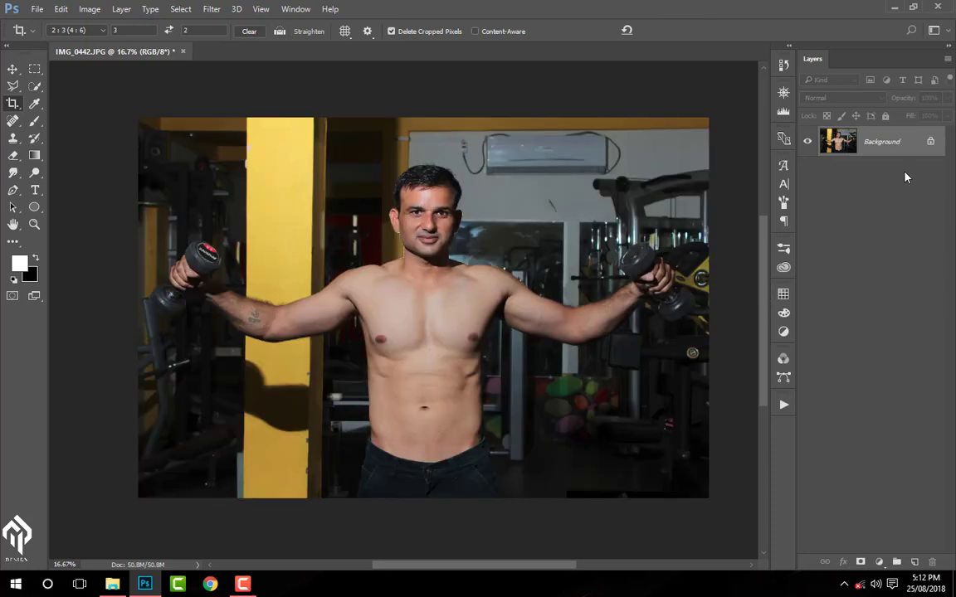
Step: Duplicate the background onto Layer 1 and save the document as IMG_0442.psd
{"action": "key", "text": "ctrl+j"}
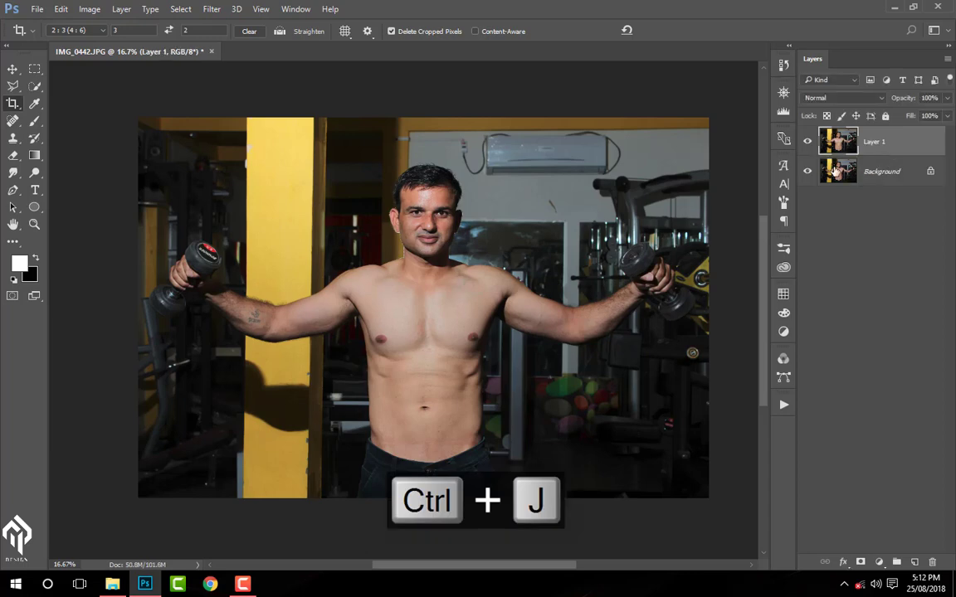
{"action": "key", "text": "ctrl+s"}
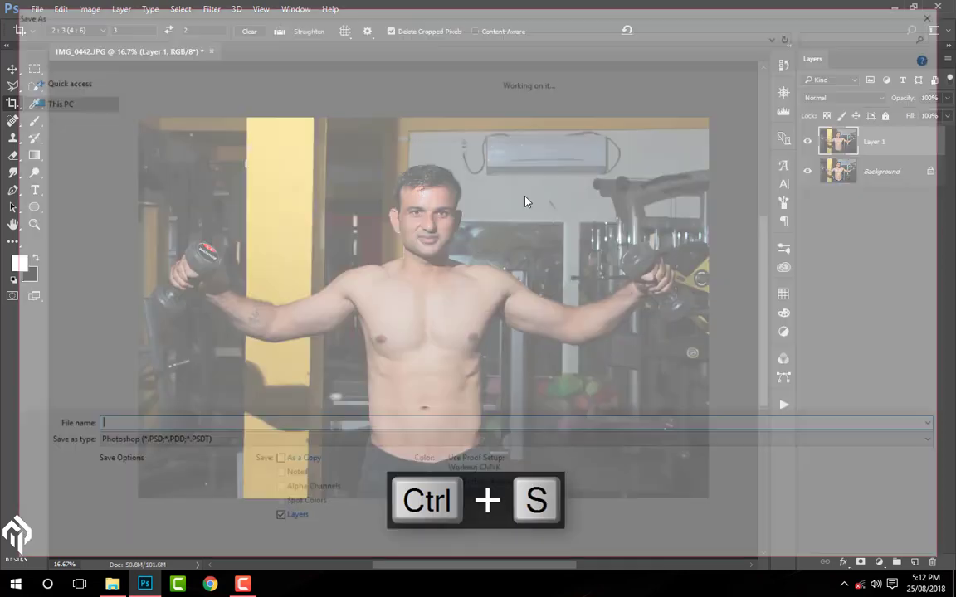
{"action": "double_click", "coordinate": [159, 92]}
{"action": "key", "text": "Return"}
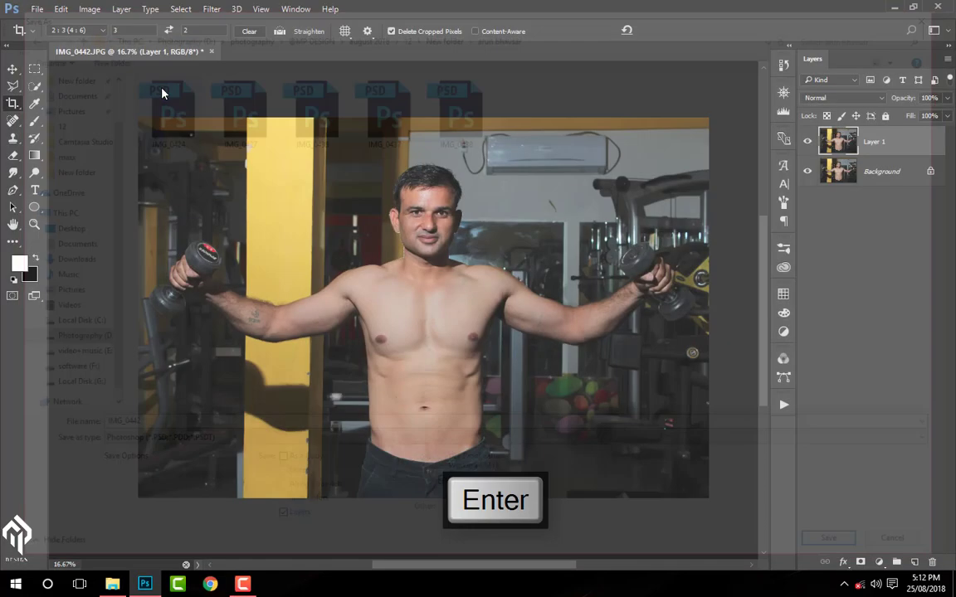
Step: Resize the image to 3000 × 2000 pixels
{"action": "key", "text": "ctrl+alt+i"}
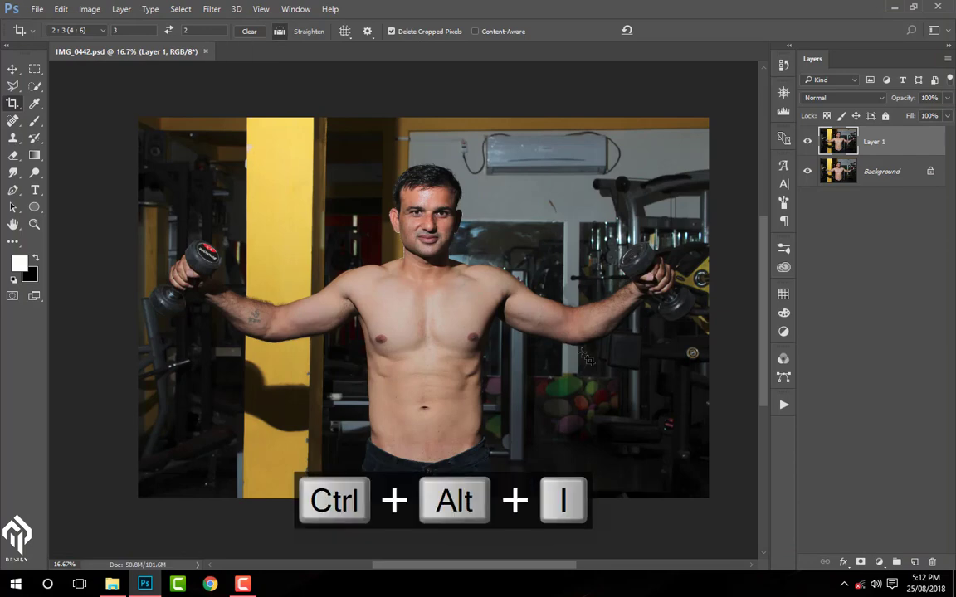
{"action": "type", "text": "3"}
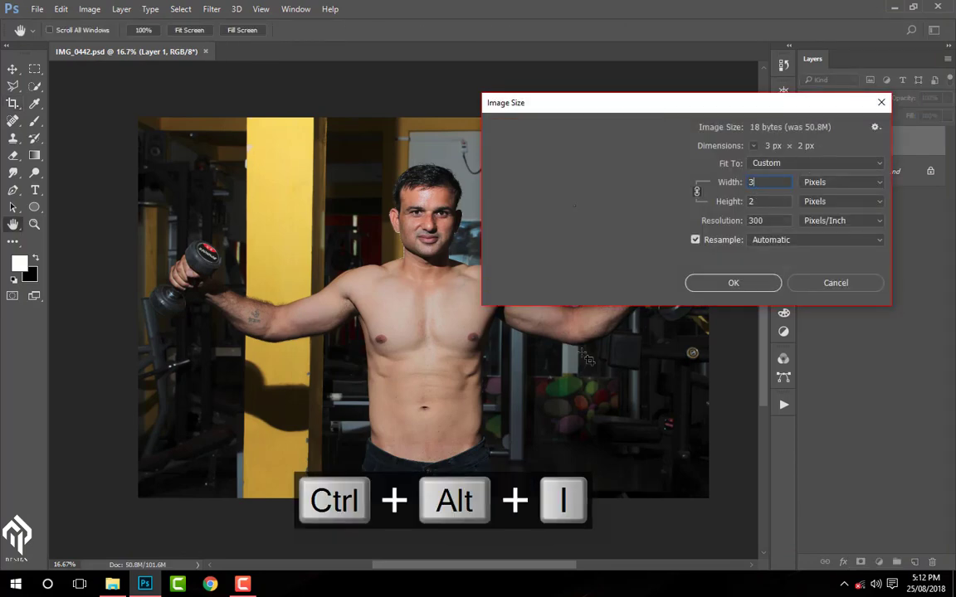
{"action": "type", "text": "000"}
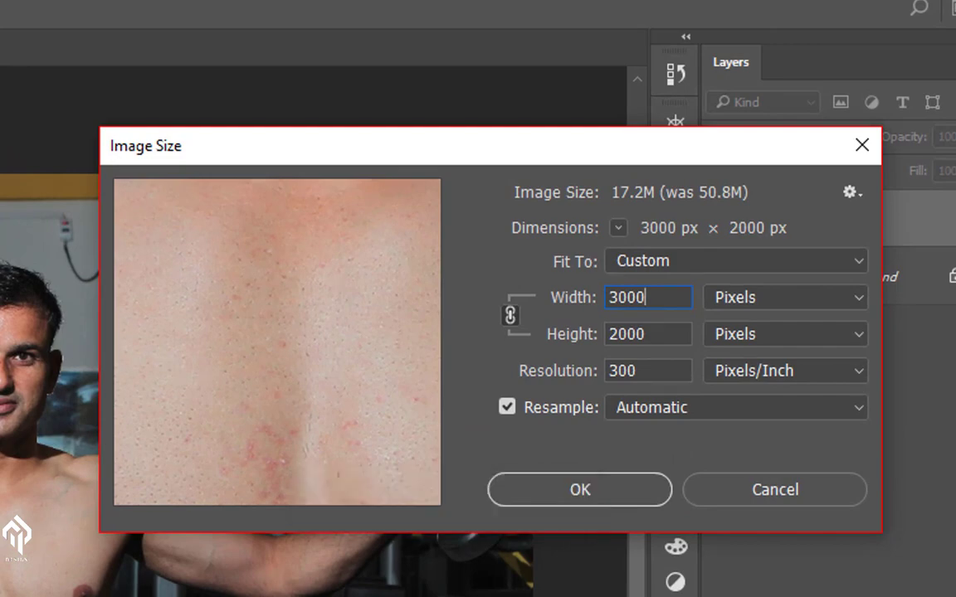
{"action": "left_click", "coordinate": [631, 488]}
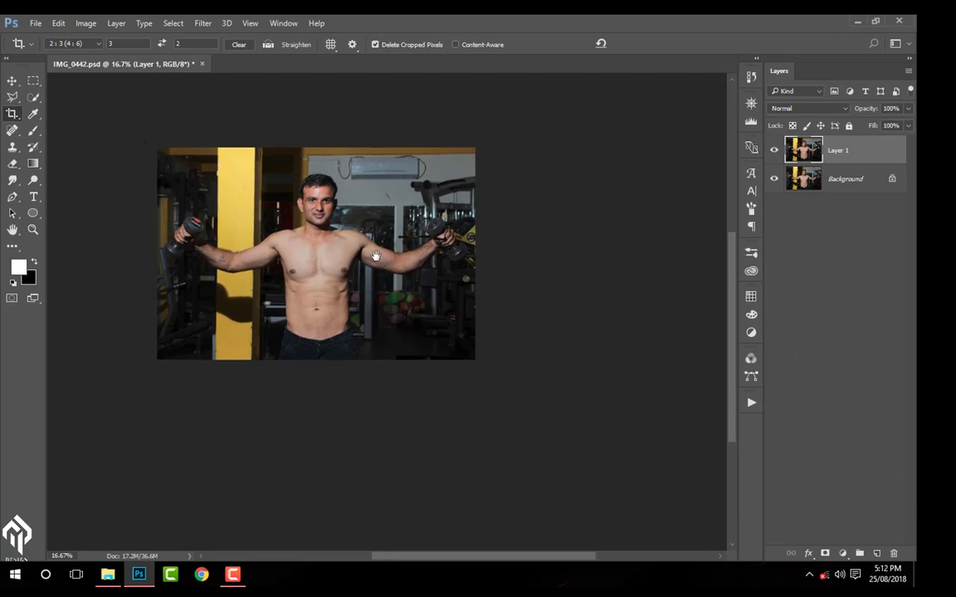
Step: Fit the image to the window and open the Camera Raw Filter
{"action": "key", "text": "ctrl+0"}
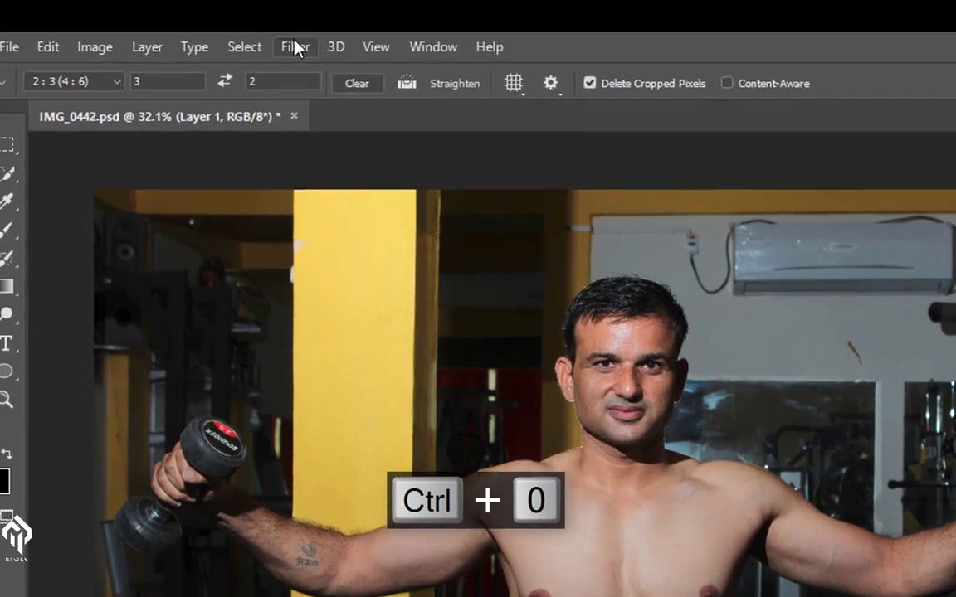
{"action": "left_click", "coordinate": [202, 23]}
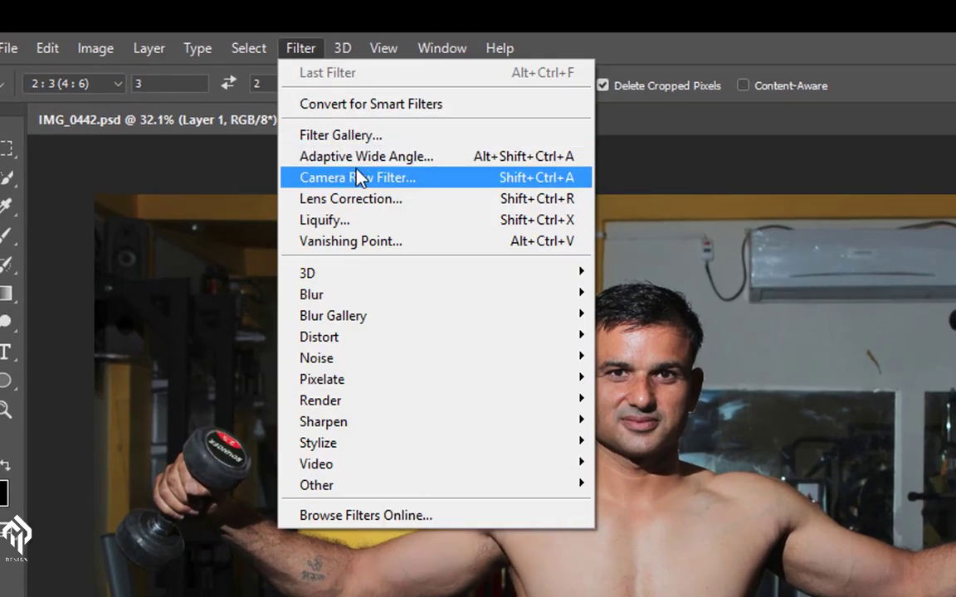
{"action": "left_click", "coordinate": [359, 177]}
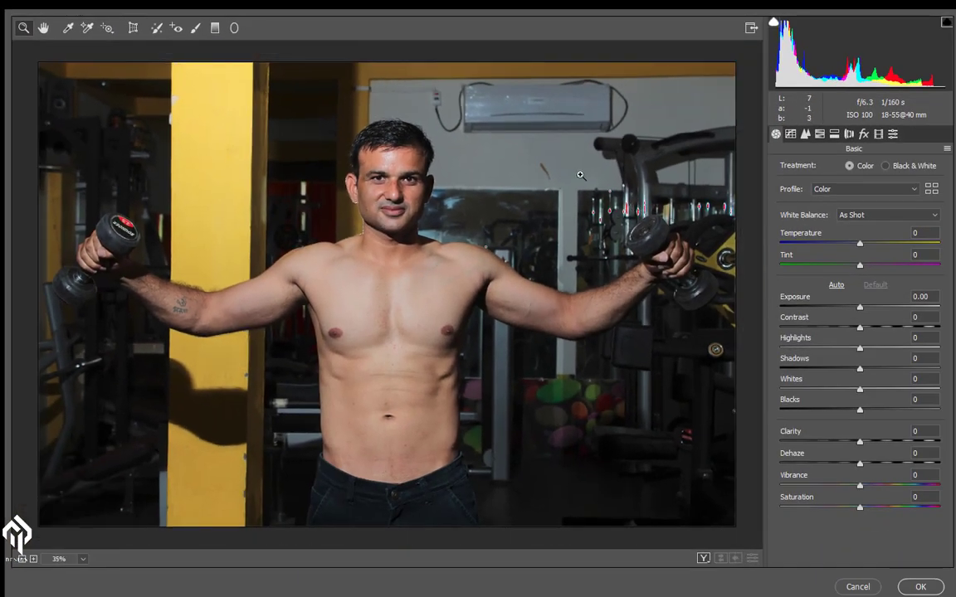
Step: In Basic, drag Highlights to -100, Shadows +63, Blacks +34, Clarity +55, Contrast +22, Vibrance -15
{"action": "left_click_drag", "start_coordinate": [859, 351], "coordinate": [777, 359]}
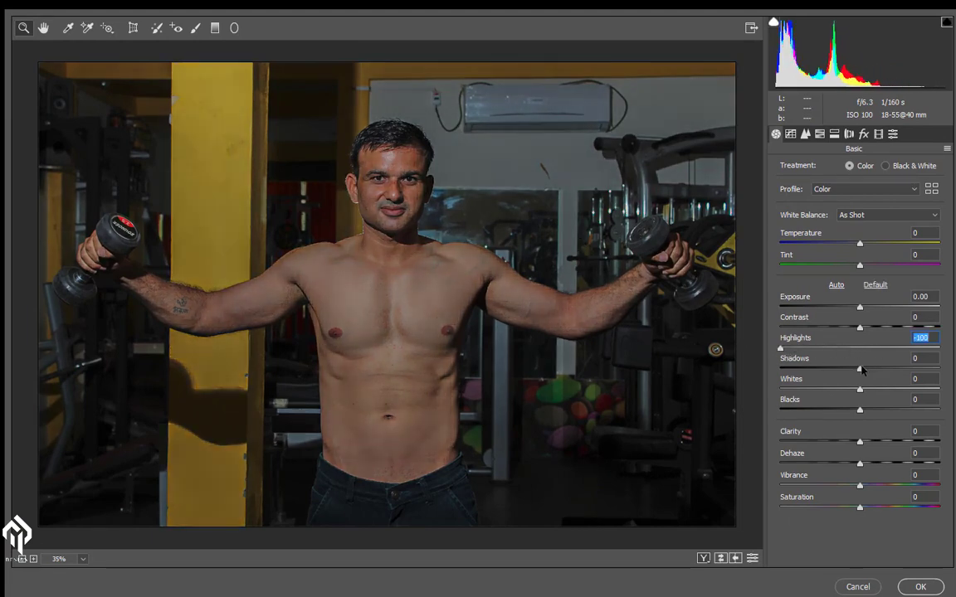
{"action": "left_click_drag", "start_coordinate": [859, 368], "coordinate": [910, 369]}
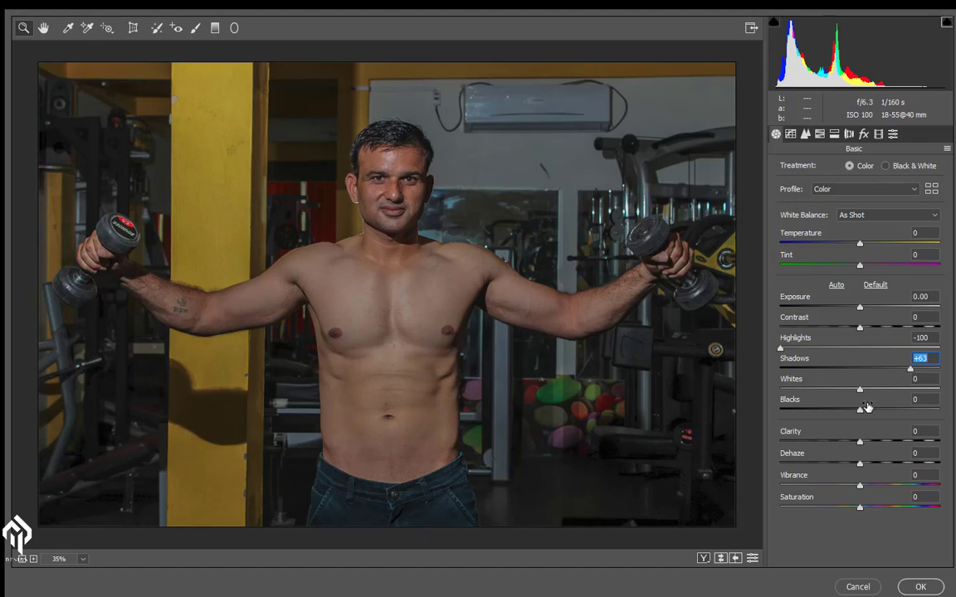
{"action": "left_click_drag", "start_coordinate": [859, 409], "coordinate": [886, 409]}
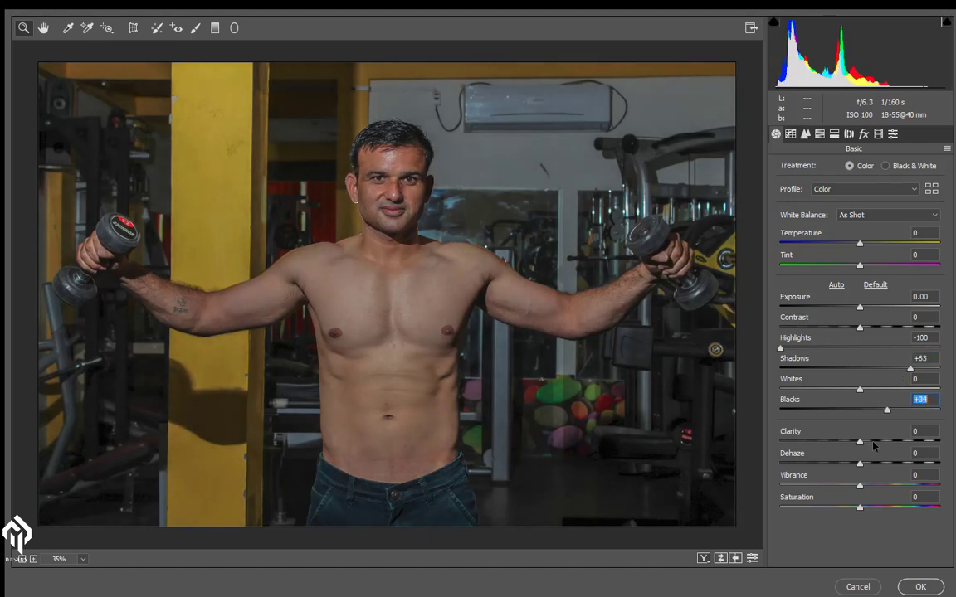
{"action": "left_click_drag", "start_coordinate": [859, 442], "coordinate": [903, 442]}
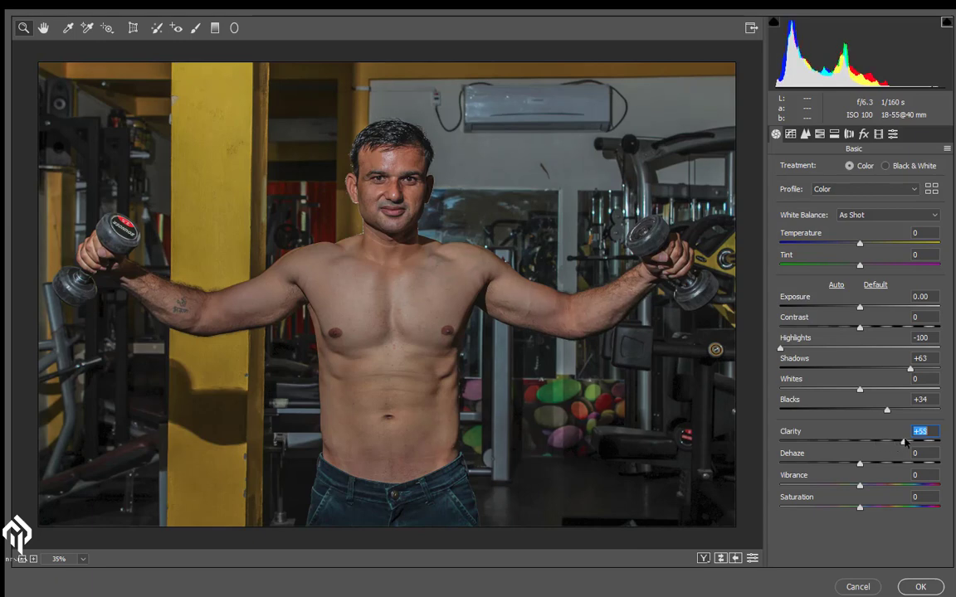
{"action": "left_click_drag", "start_coordinate": [859, 327], "coordinate": [869, 328]}
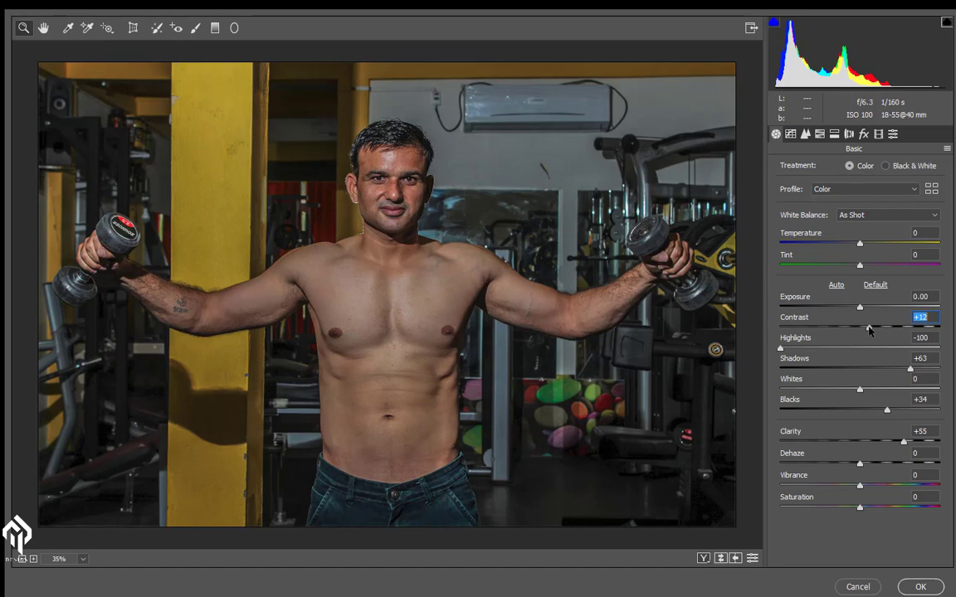
{"action": "left_click_drag", "start_coordinate": [868, 329], "coordinate": [878, 330]}
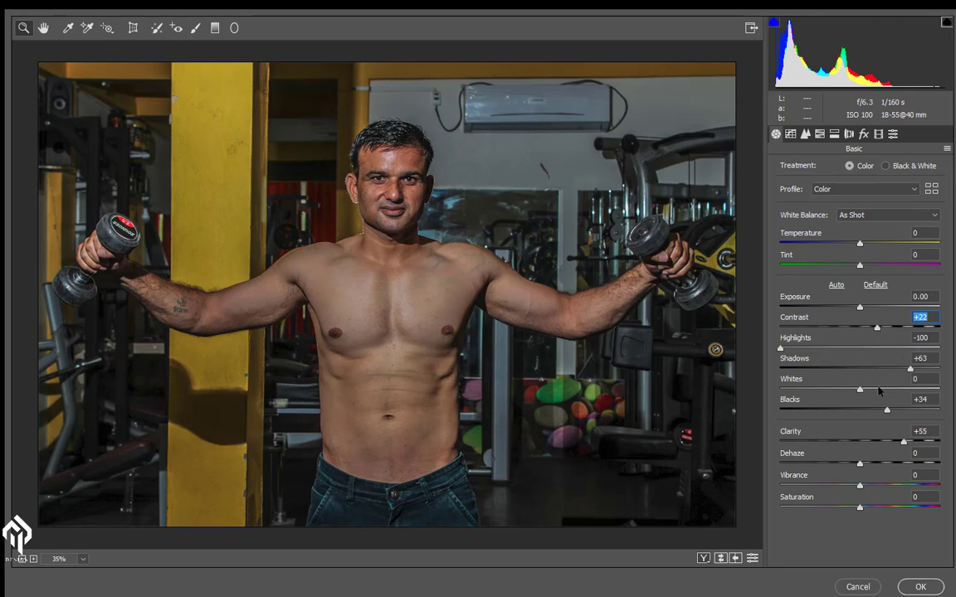
{"action": "left_click", "coordinate": [858, 487]}
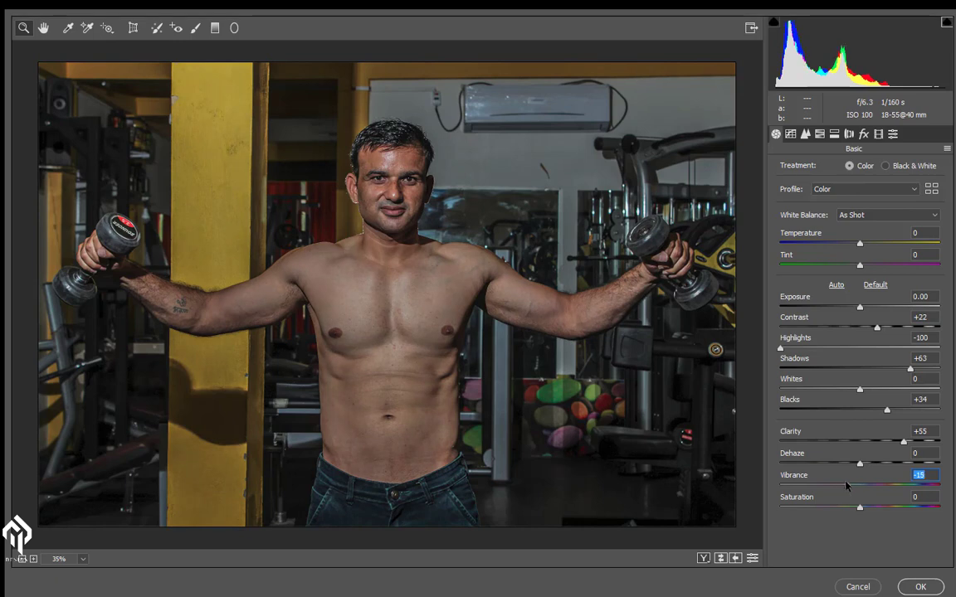
{"action": "left_click", "coordinate": [805, 133]}
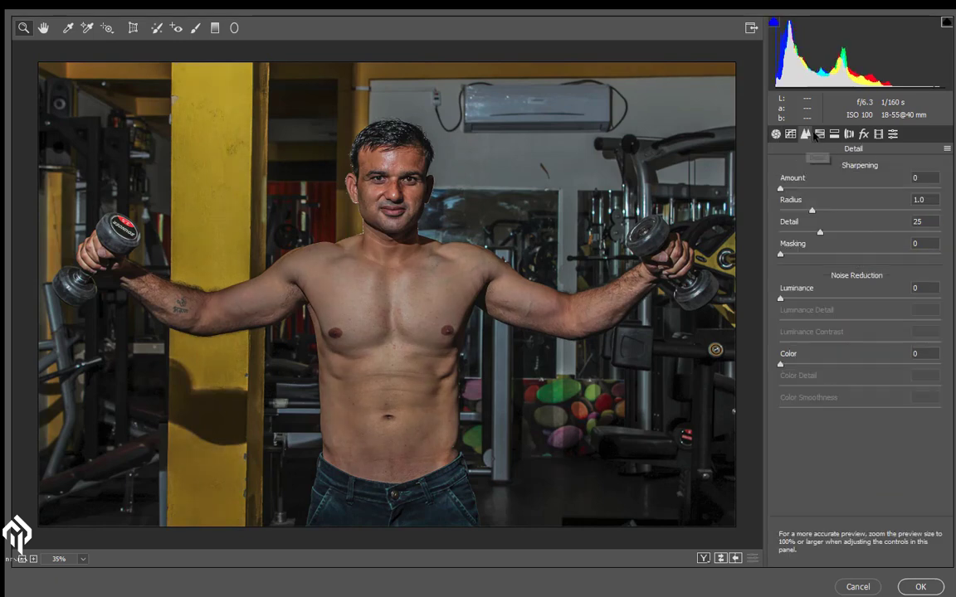
Step: Lower HSL saturation of yellows and aquas, and set blues, purples, magentas to -95, -100, -100
{"action": "left_click", "coordinate": [820, 134]}
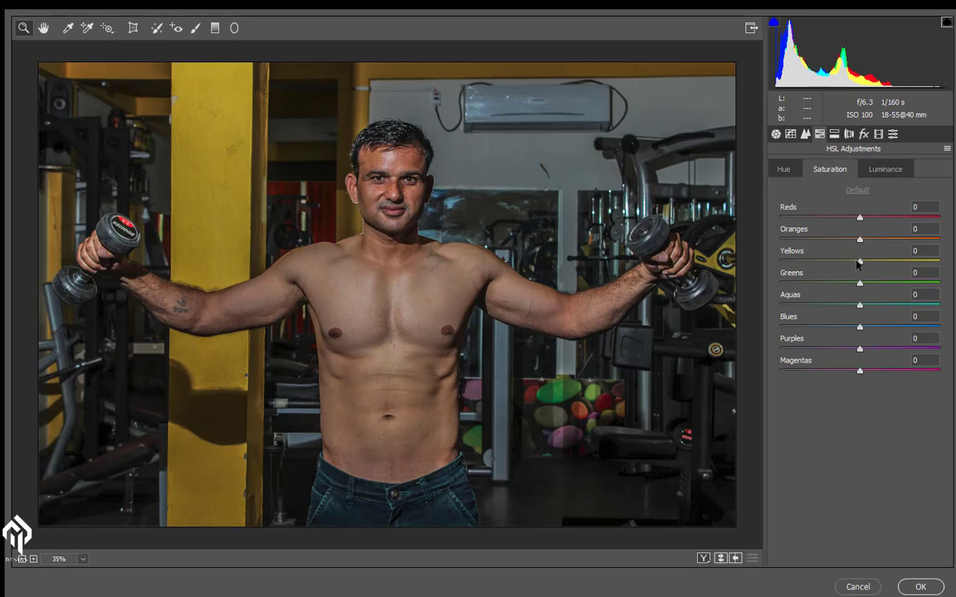
{"action": "left_click_drag", "start_coordinate": [860, 264], "coordinate": [788, 264]}
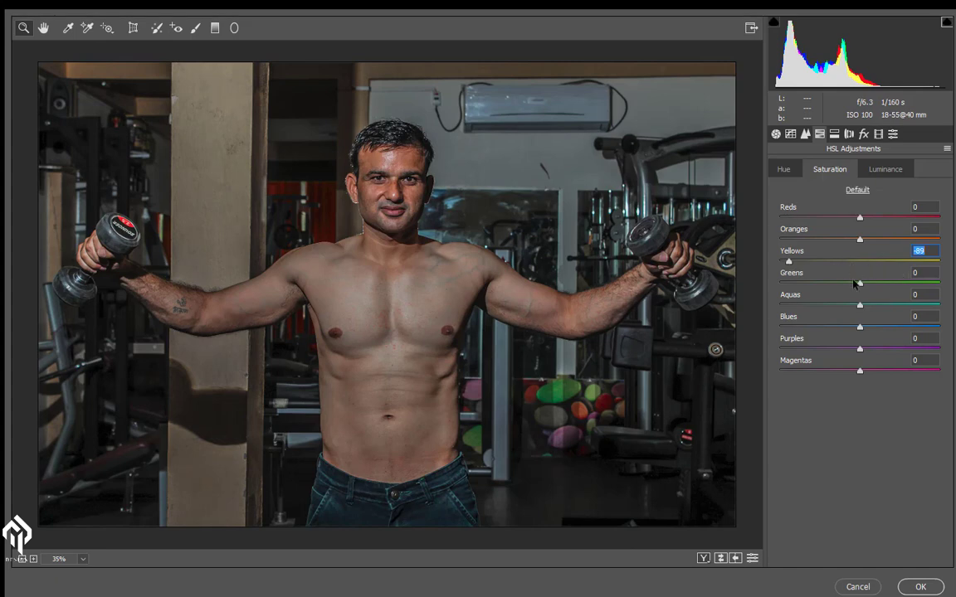
{"action": "left_click_drag", "start_coordinate": [860, 305], "coordinate": [775, 305]}
{"action": "type", "text": "-95"}
{"action": "key", "text": "Tab"}
{"action": "type", "text": "-100"}
{"action": "key", "text": "Tab"}
{"action": "type", "text": "-100"}
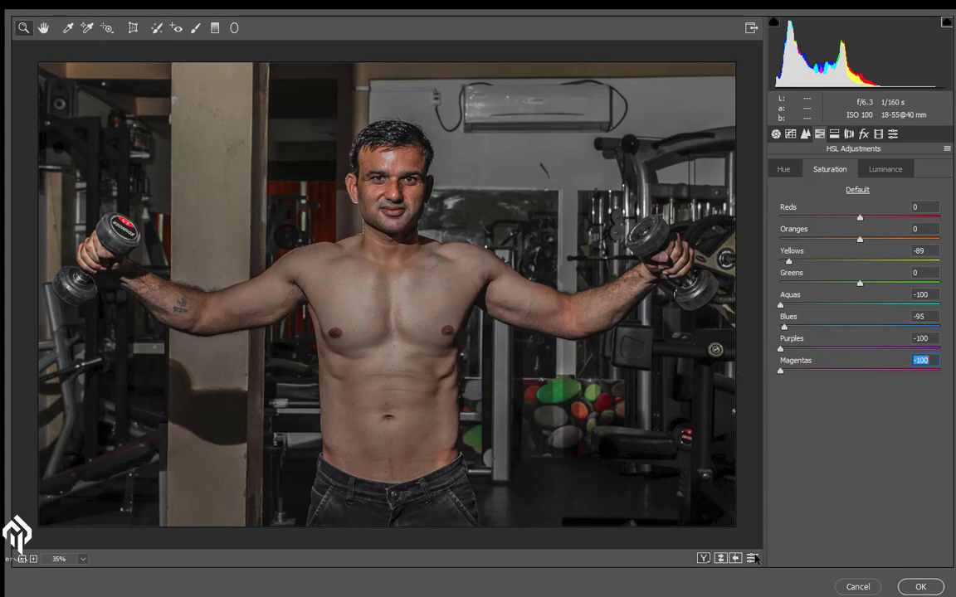
Step: Toggle the default/adjusted preview to compare the saturation changes
{"action": "left_click", "coordinate": [752, 559]}
{"action": "left_click", "coordinate": [752, 558]}
{"action": "left_click", "coordinate": [752, 558]}
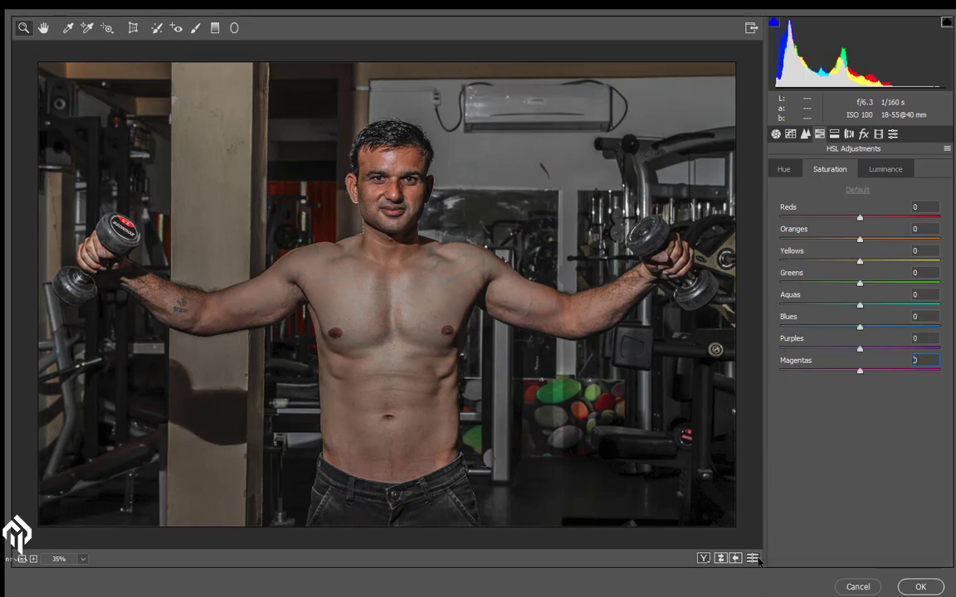
{"action": "left_click", "coordinate": [752, 558]}
{"action": "left_click", "coordinate": [752, 558]}
{"action": "left_click", "coordinate": [752, 558]}
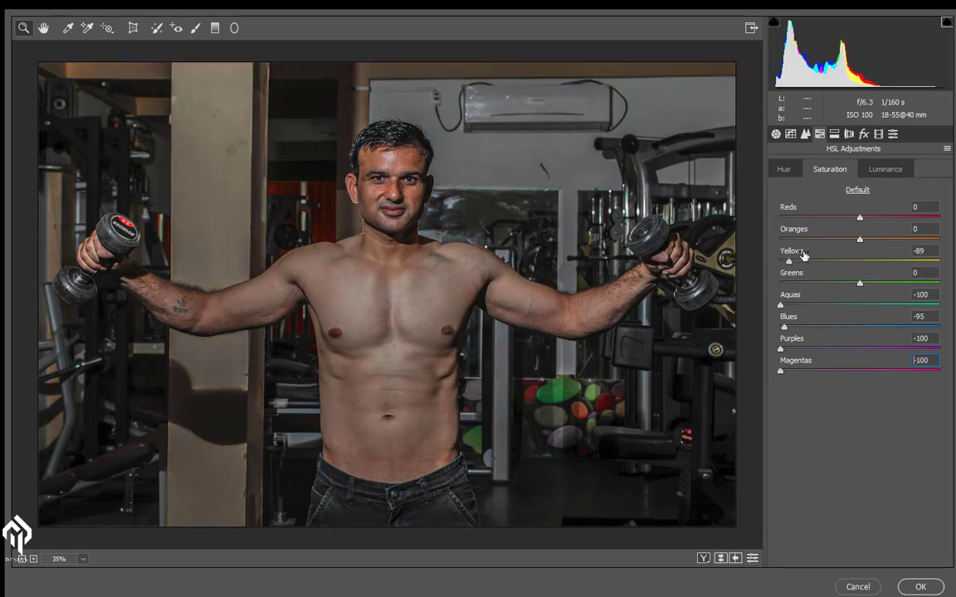
Step: Warm the Basic white balance to Temperature +9
{"action": "left_click", "coordinate": [776, 133]}
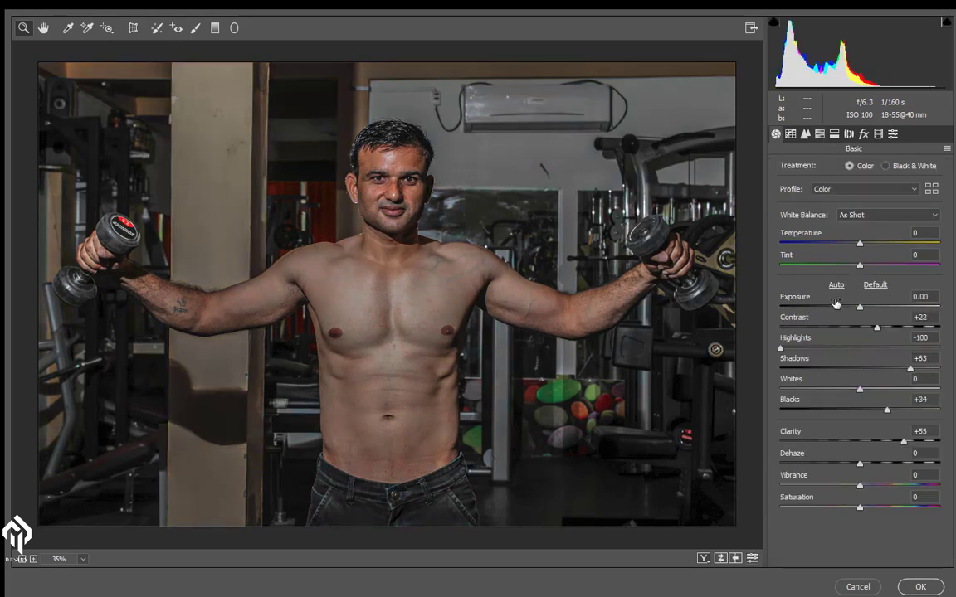
{"action": "left_click_drag", "start_coordinate": [863, 246], "coordinate": [870, 248]}
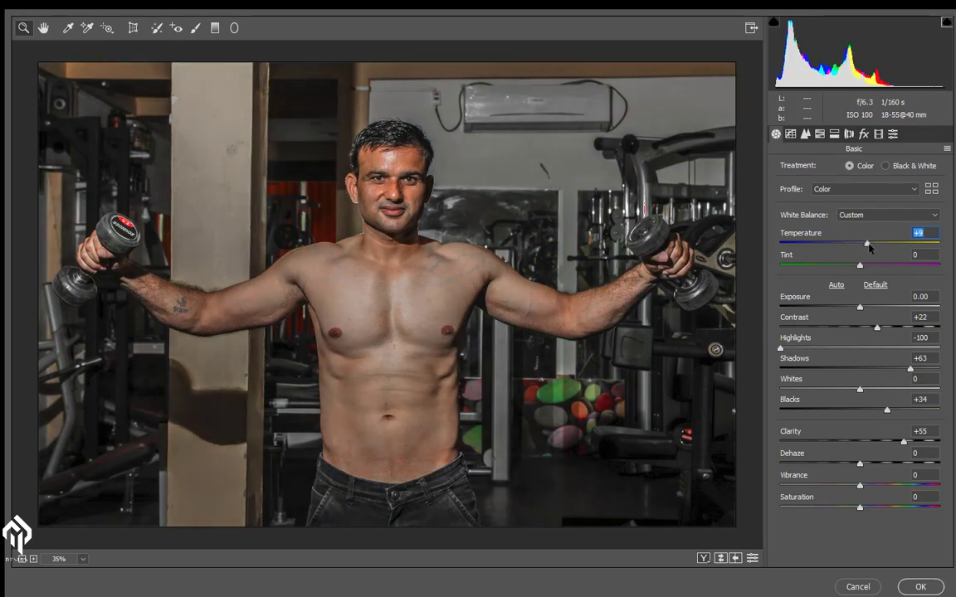
{"action": "left_click", "coordinate": [234, 27]}
Step: Create a full-image radial filter ellipse stretched past the photo edges and centred on the subject
{"action": "double_click", "coordinate": [398, 168], "text": "ctrl"}
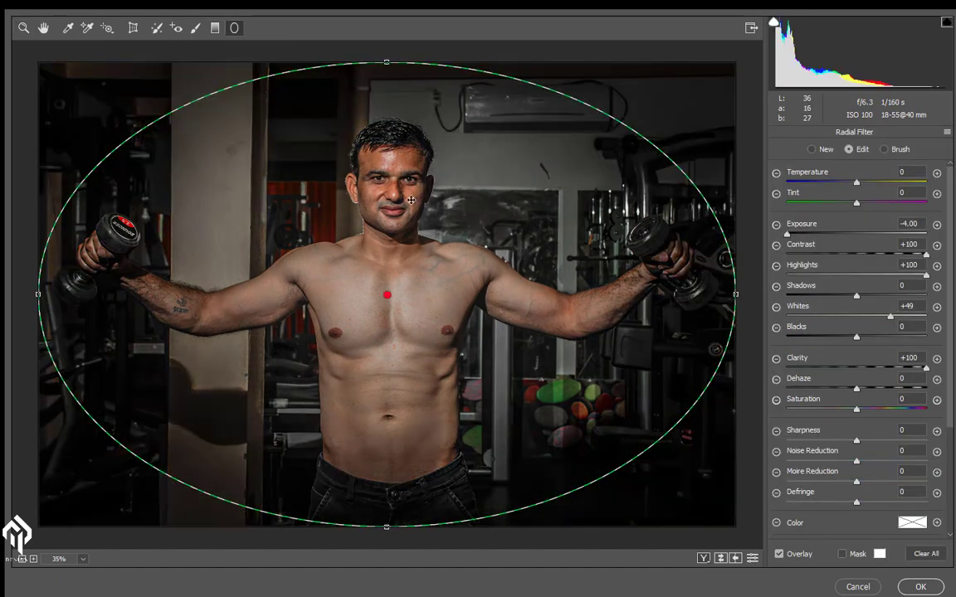
{"action": "scroll", "coordinate": [411, 200], "scroll_direction": "down", "scroll_amount": 1}
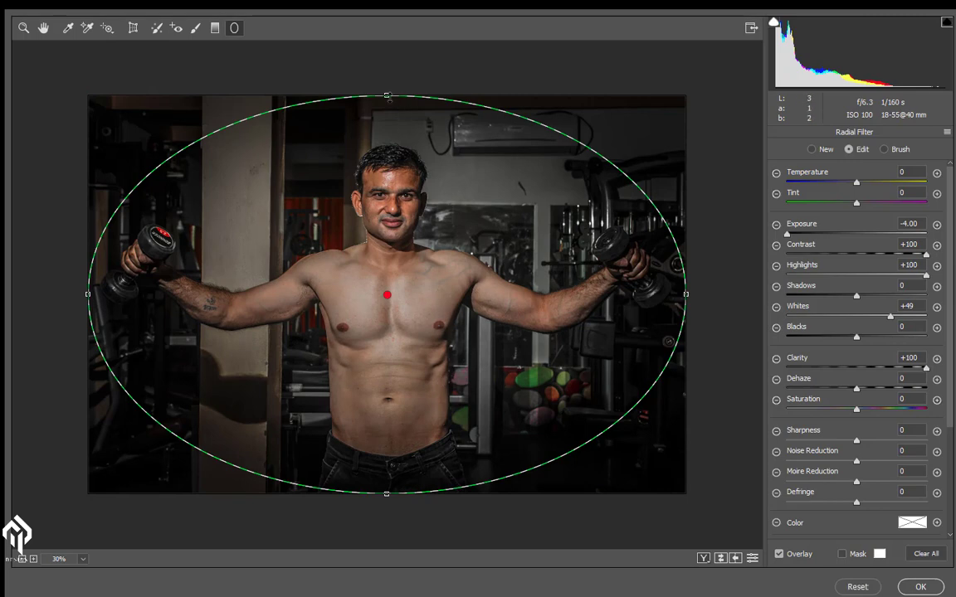
{"action": "left_click_drag", "start_coordinate": [386, 96], "coordinate": [529, 17]}
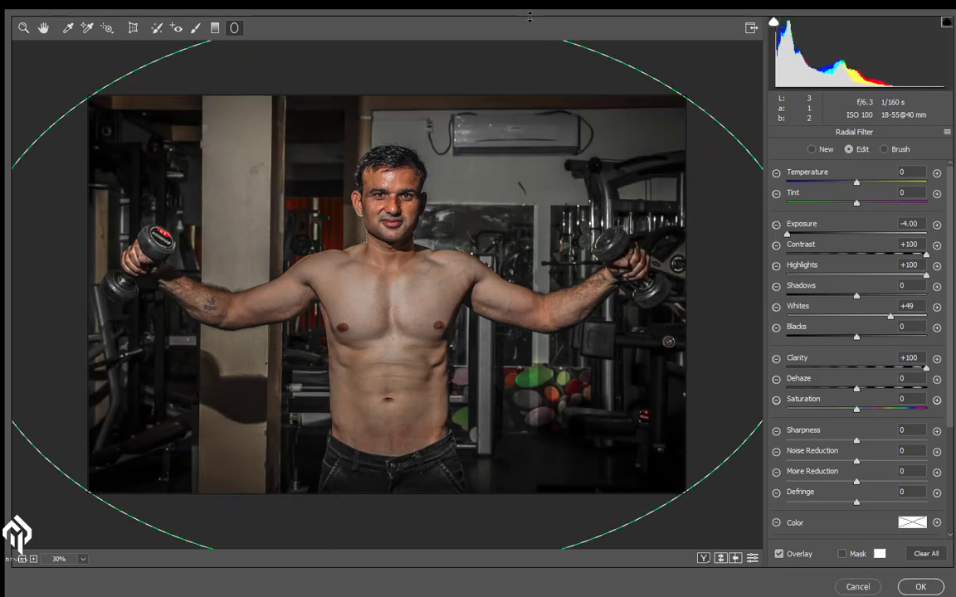
{"action": "left_click_drag", "start_coordinate": [387, 284], "coordinate": [367, 273]}
{"action": "left_click_drag", "start_coordinate": [367, 547], "coordinate": [372, 574]}
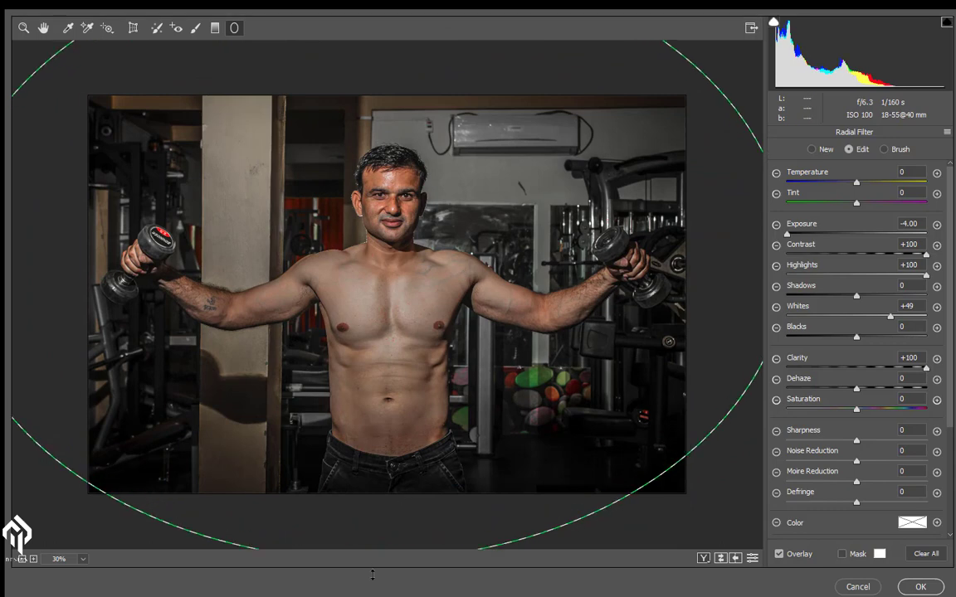
{"action": "left_click_drag", "start_coordinate": [466, 423], "coordinate": [489, 399]}
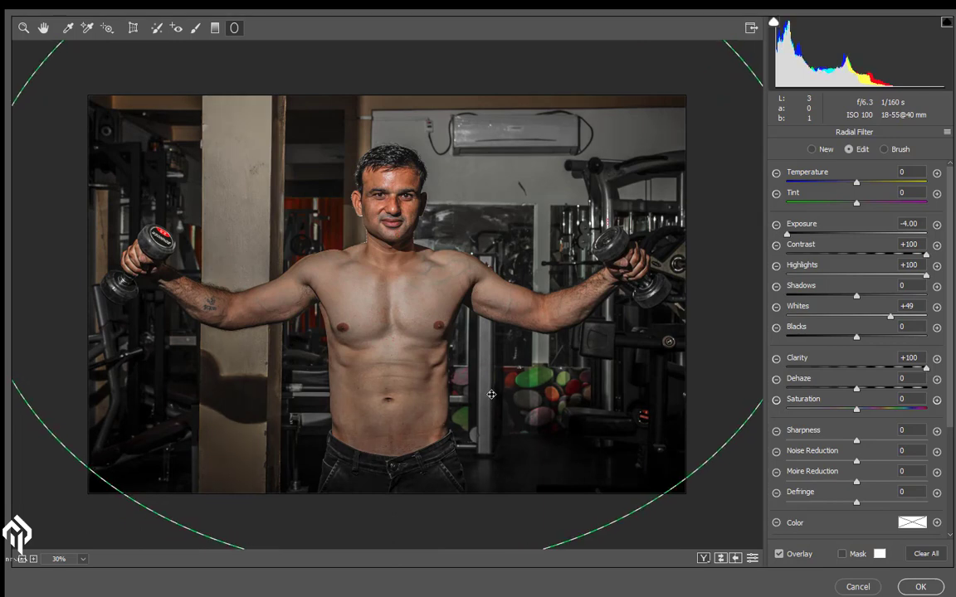
{"action": "left_click", "coordinate": [24, 29]}
{"action": "left_click", "coordinate": [833, 133]}
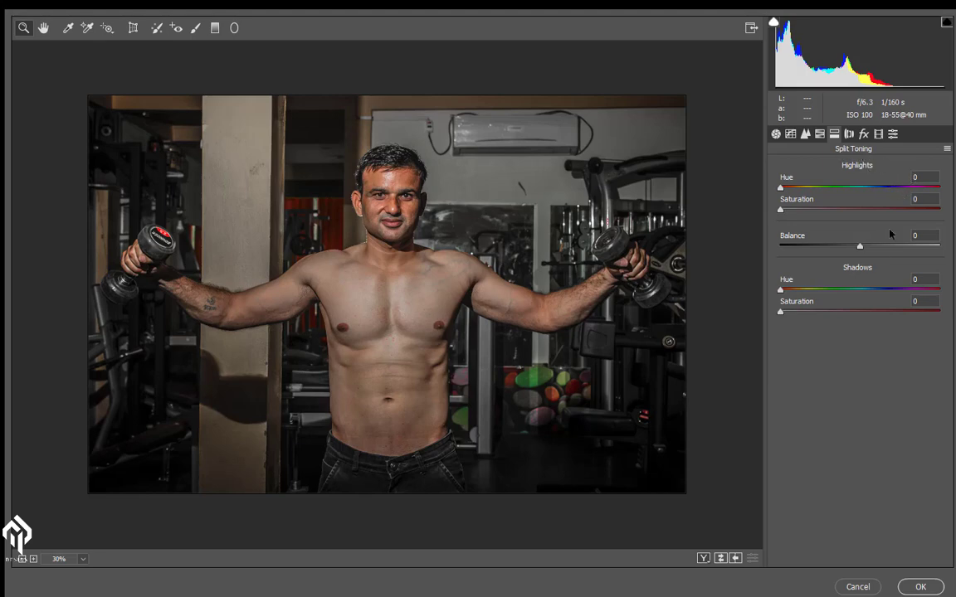
Step: Split-tone highlights to hue 230, saturation 20 and shadows to hue 60, saturation 10, balance +56
{"action": "left_click", "coordinate": [921, 177]}
{"action": "type", "text": "230"}
{"action": "left_click", "coordinate": [853, 208]}
{"action": "type", "text": "20"}
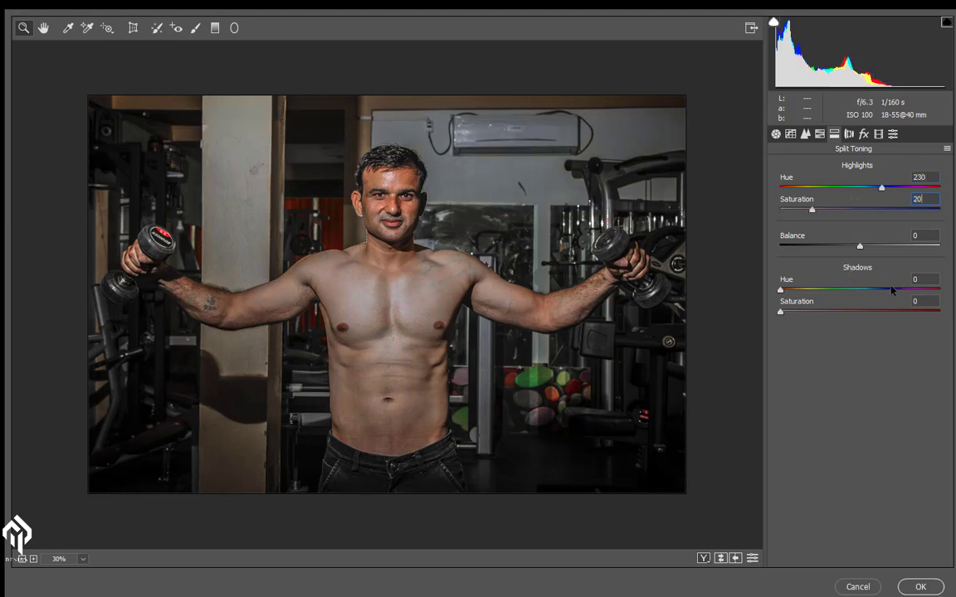
{"action": "key", "text": "Tab"}
{"action": "key", "text": "Tab"}
{"action": "type", "text": "60"}
{"action": "key", "text": "Tab"}
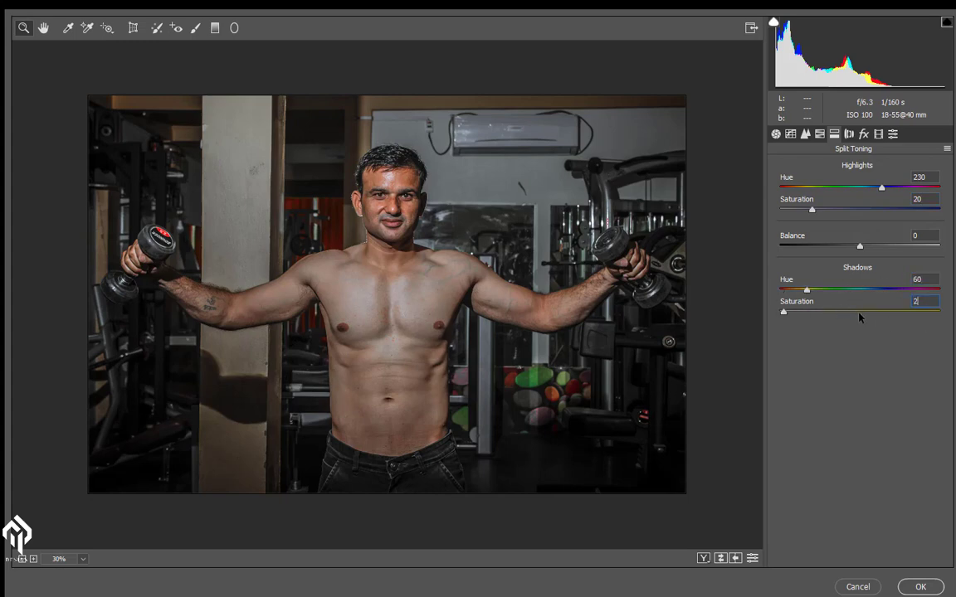
{"action": "type", "text": "20"}
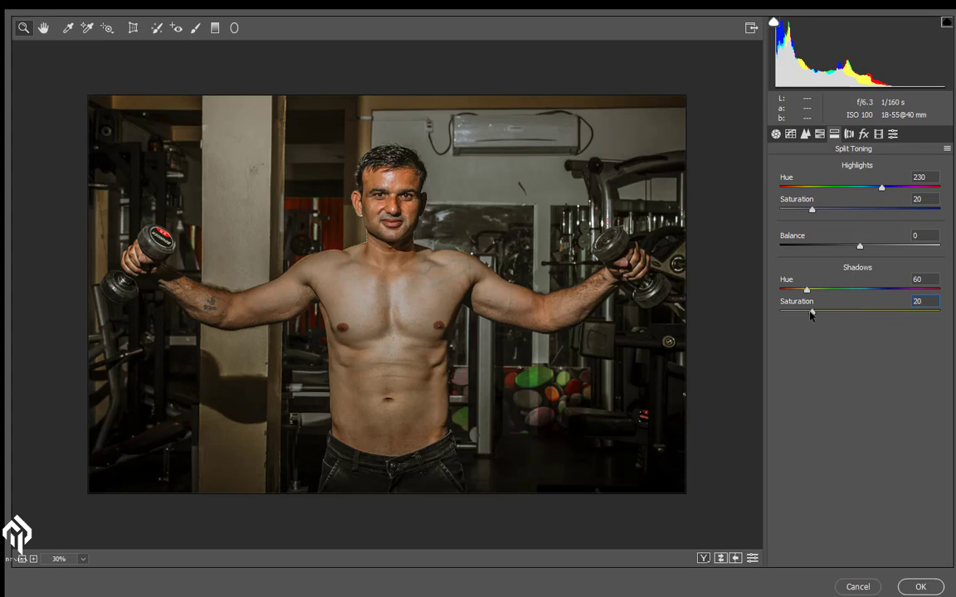
{"action": "left_click_drag", "start_coordinate": [813, 312], "coordinate": [795, 312]}
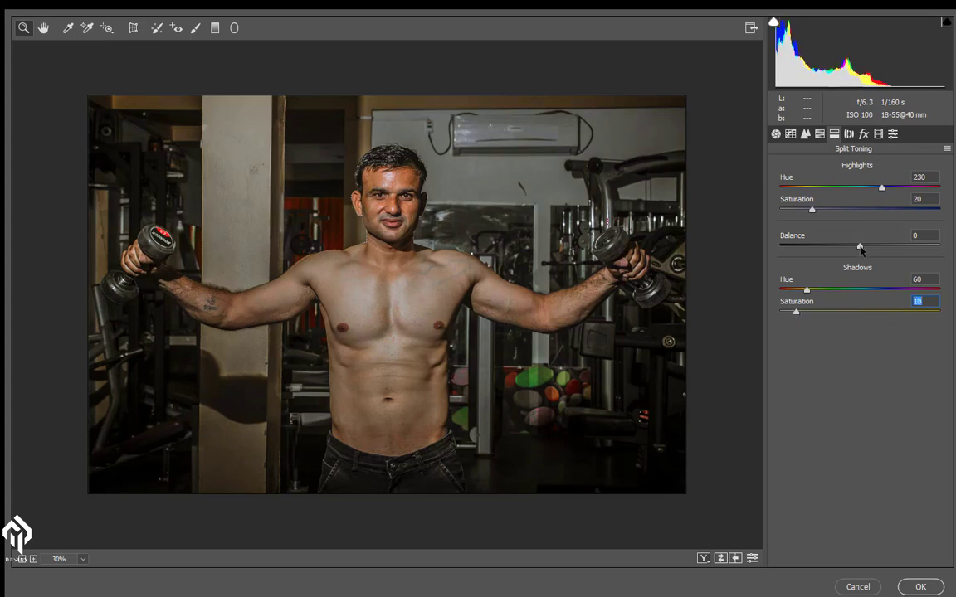
{"action": "left_click_drag", "start_coordinate": [860, 249], "coordinate": [906, 252]}
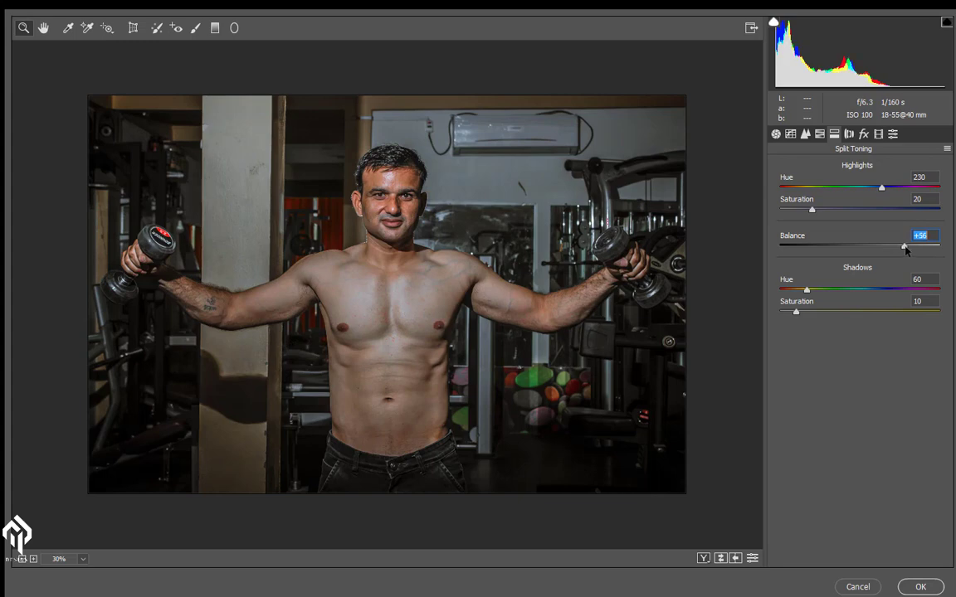
Step: Preview the Basic settings at defaults, restore them, and apply the Camera Raw filter
{"action": "left_click", "coordinate": [775, 133]}
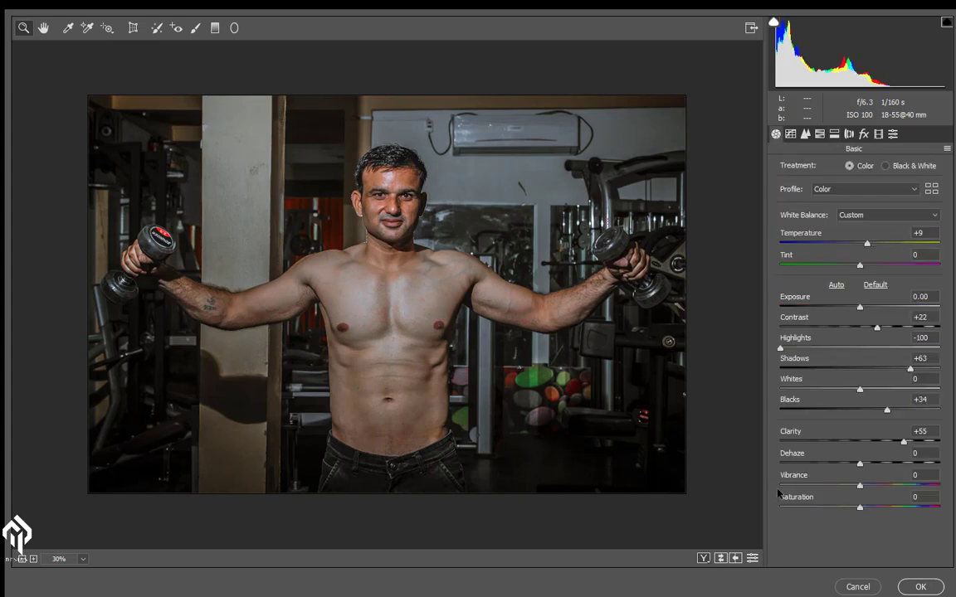
{"action": "left_click", "coordinate": [751, 558]}
{"action": "left_click", "coordinate": [752, 558]}
{"action": "key", "text": "Return"}
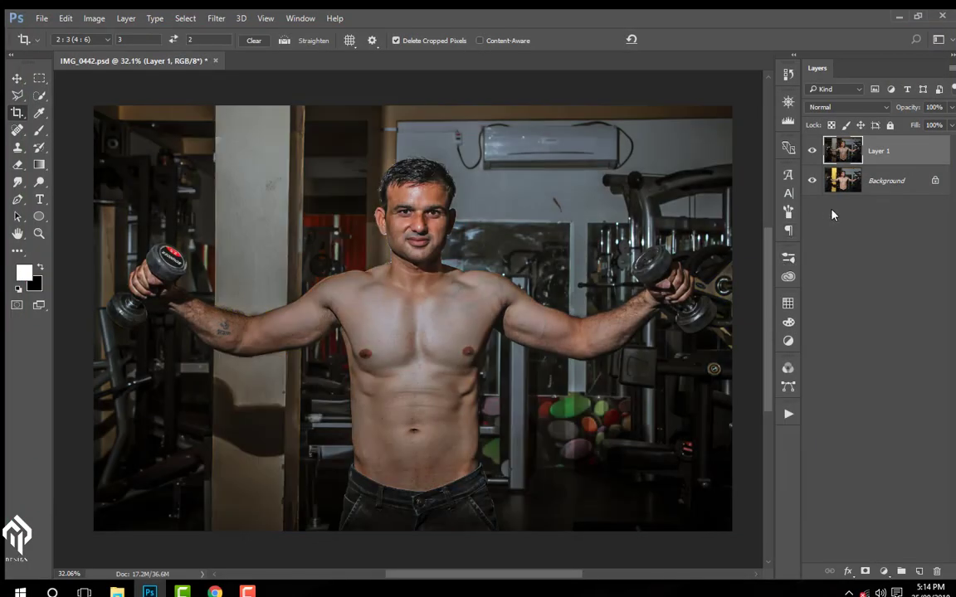
Step: Compare Layer 1 with the original and select the Spot Healing Brush
{"action": "left_click", "coordinate": [812, 151]}
{"action": "left_click", "coordinate": [812, 151]}
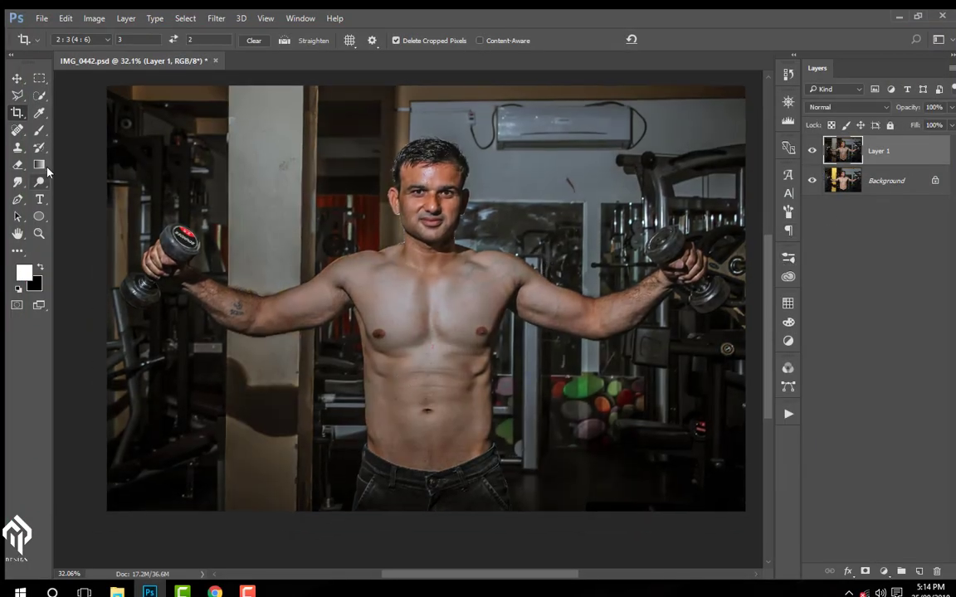
{"action": "left_click", "coordinate": [17, 130]}
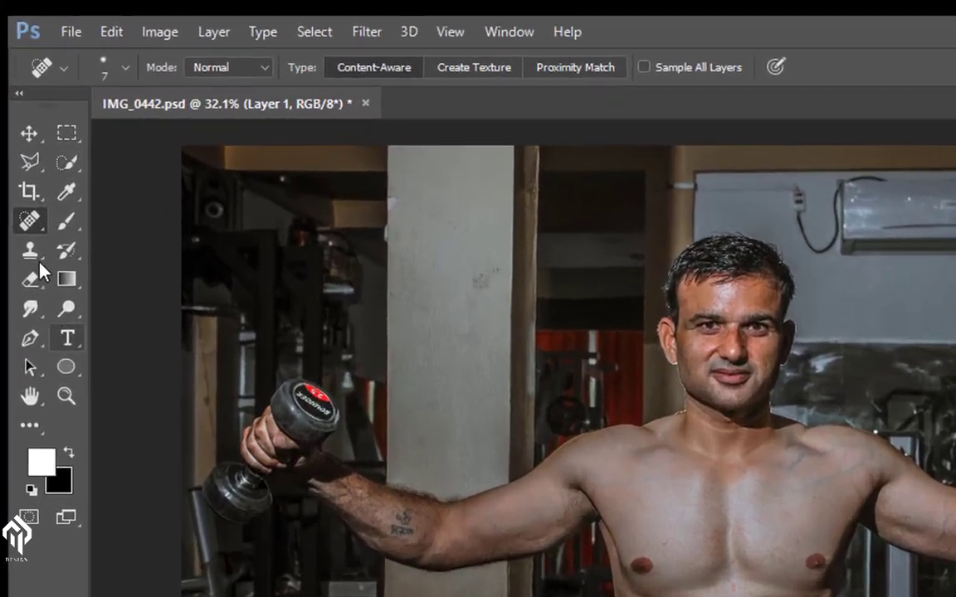
{"action": "right_click", "coordinate": [19, 133]}
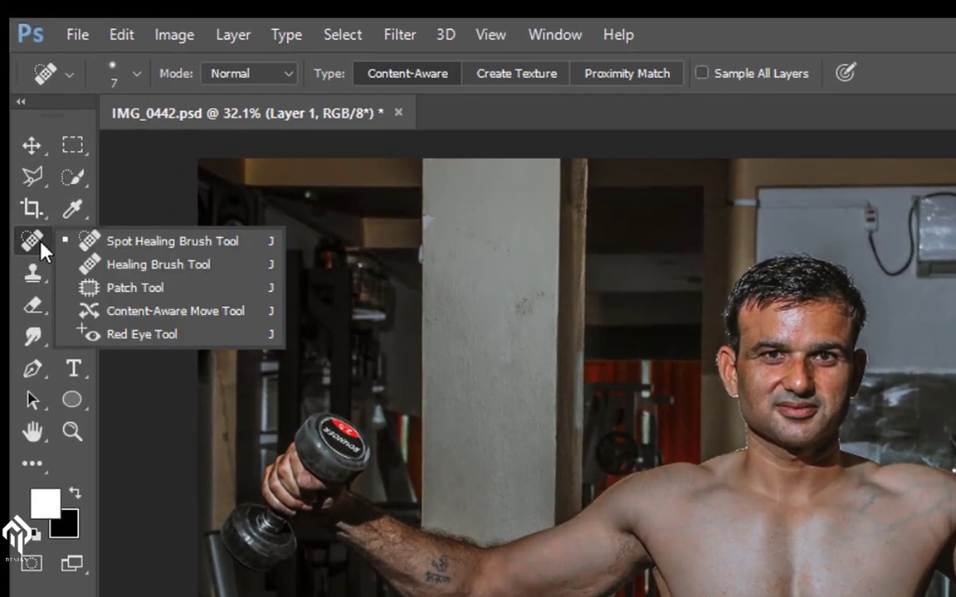
{"action": "left_click", "coordinate": [87, 245]}
Step: Zoom into the face and heal the forehead mole, a forehead spot and the nose-bridge spot
{"action": "scroll", "coordinate": [770, 335], "scroll_direction": "up", "scroll_amount": 3}
{"action": "scroll", "coordinate": [755, 324], "scroll_direction": "up", "scroll_amount": 3}
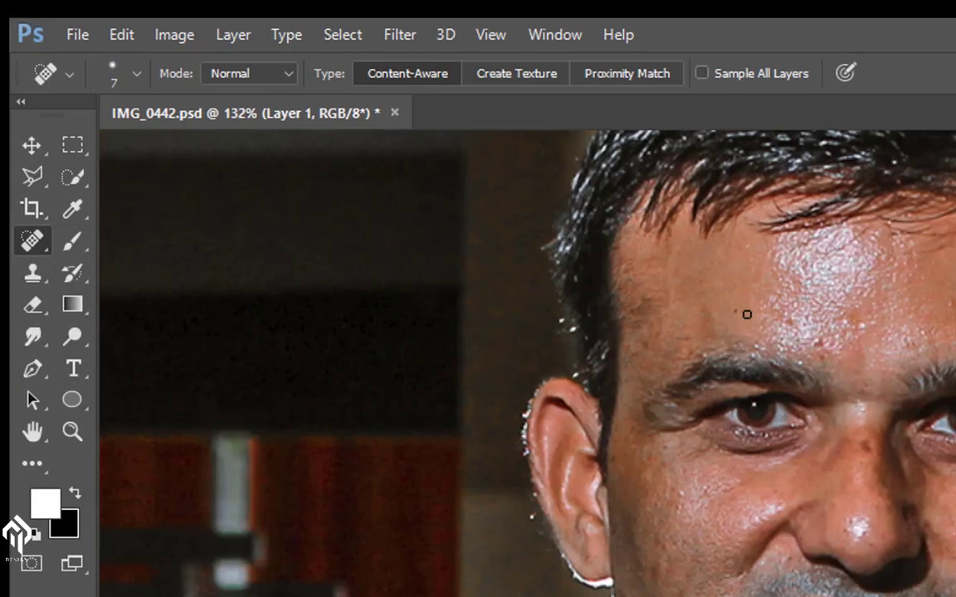
{"action": "key", "text": "bracketright"}
{"action": "key", "text": "bracketright"}
{"action": "key", "text": "bracketright"}
{"action": "scroll", "coordinate": [707, 335], "scroll_direction": "up", "scroll_amount": 1}
{"action": "scroll", "coordinate": [706, 334], "scroll_direction": "up", "scroll_amount": 1}
{"action": "key", "text": "bracketright"}
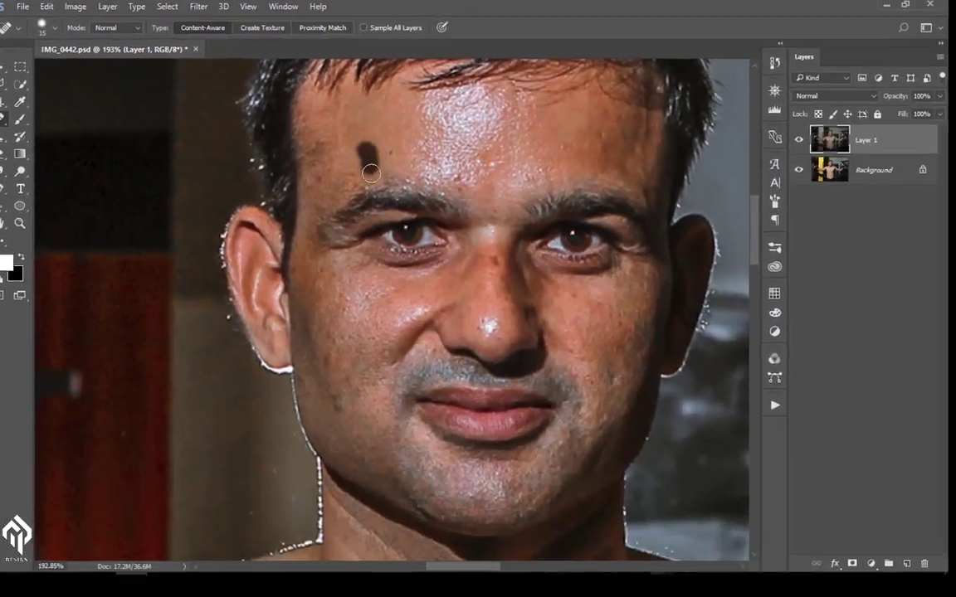
{"action": "left_click", "coordinate": [386, 150]}
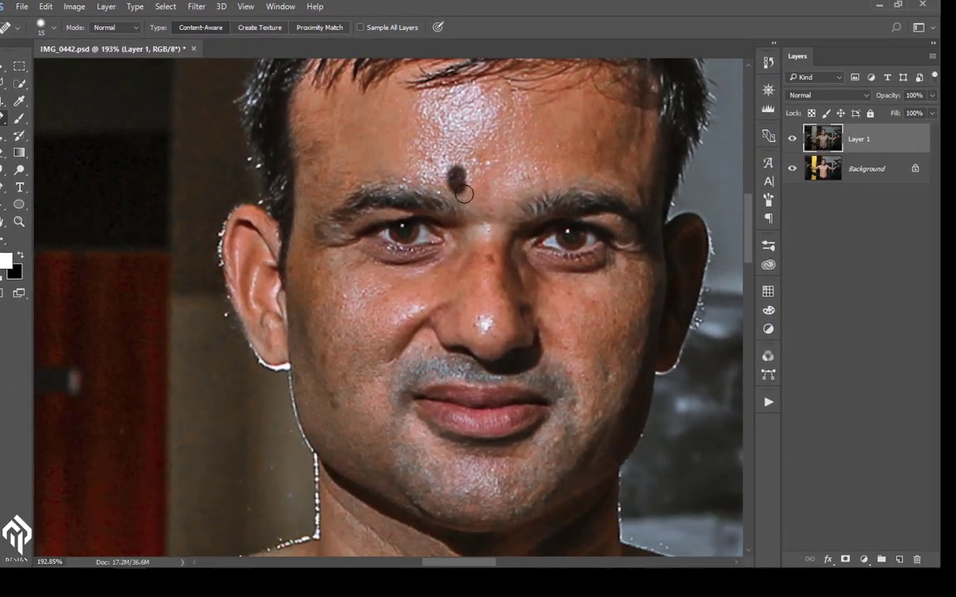
{"action": "left_click", "coordinate": [457, 178]}
{"action": "key", "text": "bracketleft"}
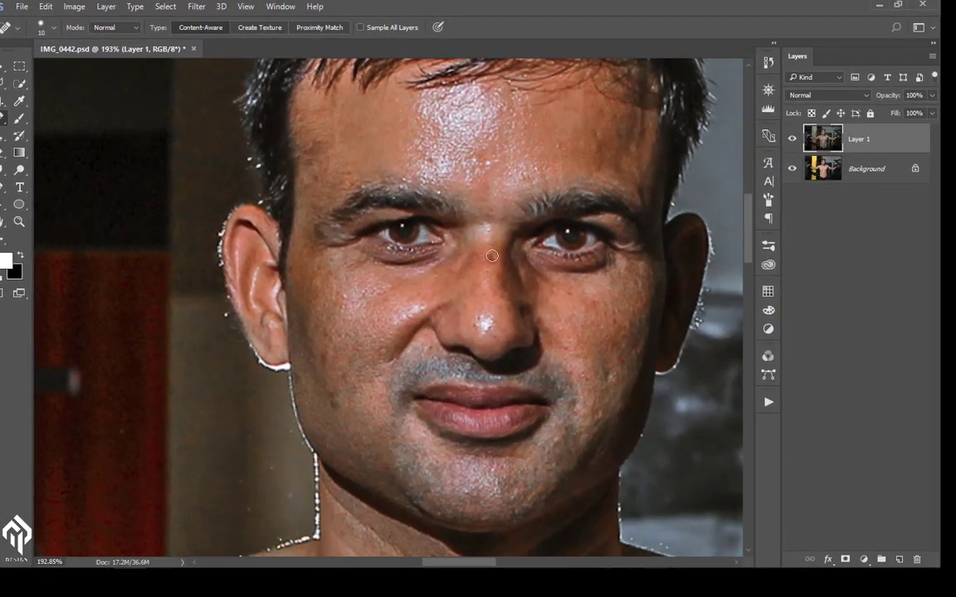
{"action": "left_click", "coordinate": [489, 259]}
Step: Heal the small spots on the cheek and below the lip
{"action": "left_click_drag", "start_coordinate": [491, 266], "coordinate": [483, 203]}
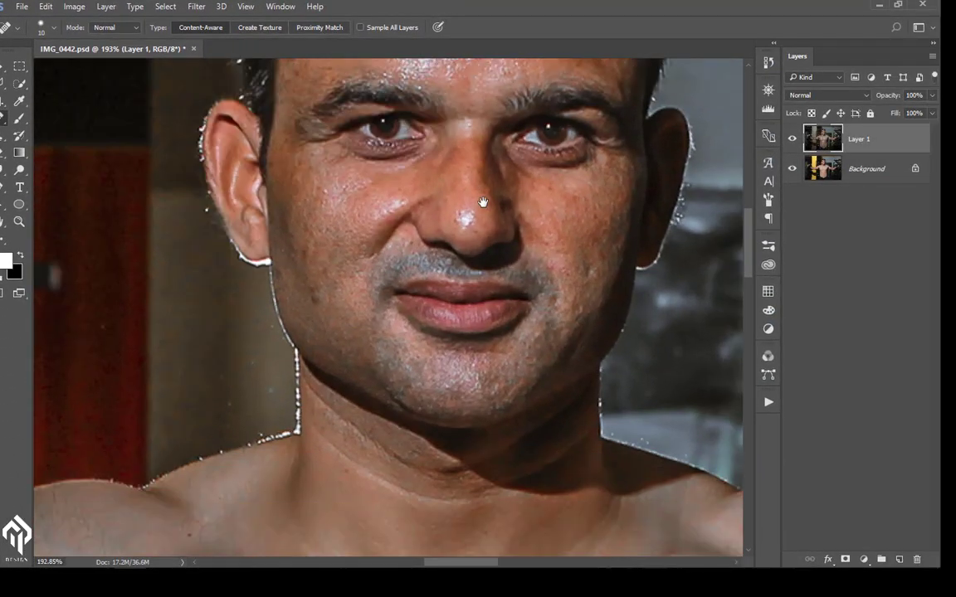
{"action": "left_click", "coordinate": [531, 249]}
{"action": "left_click", "coordinate": [450, 310]}
{"action": "scroll", "coordinate": [348, 133], "scroll_direction": "down", "scroll_amount": 4}
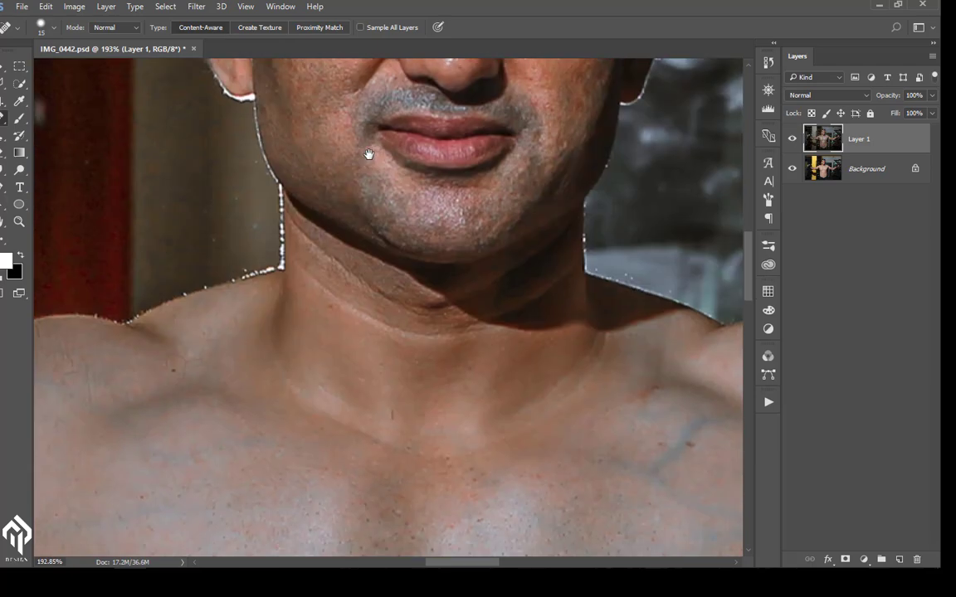
{"action": "left_click_drag", "start_coordinate": [390, 412], "coordinate": [278, 195]}
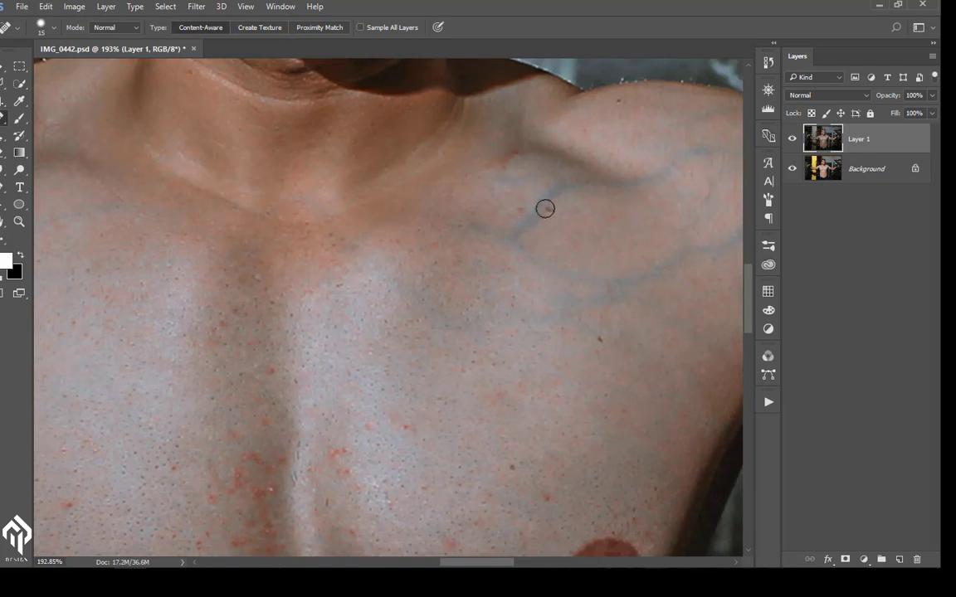
Step: Heal the red spots across the upper and central chest
{"action": "left_click_drag", "start_coordinate": [555, 301], "coordinate": [528, 168]}
{"action": "left_click", "coordinate": [498, 242]}
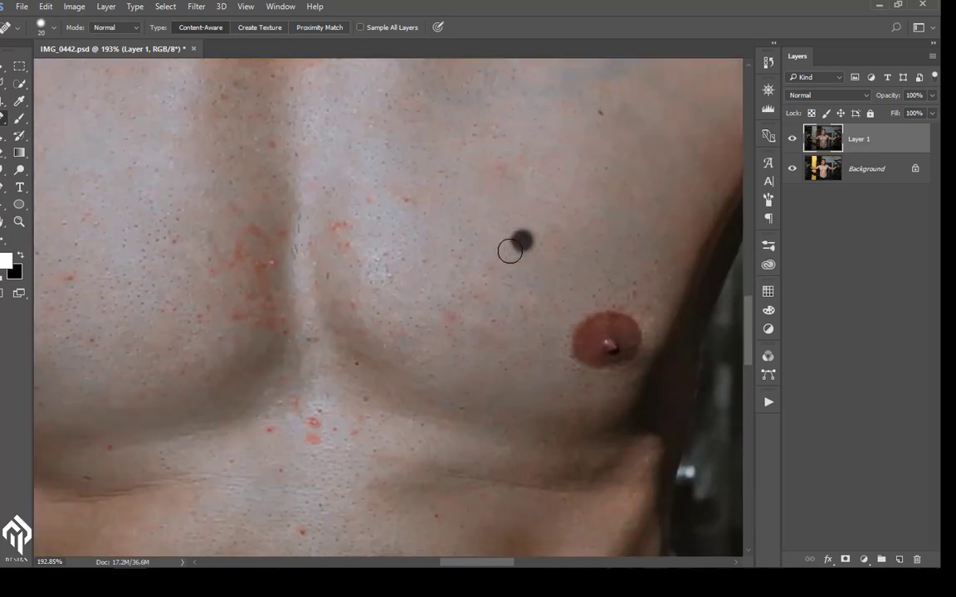
{"action": "left_click_drag", "start_coordinate": [452, 293], "coordinate": [505, 197]}
{"action": "left_click", "coordinate": [310, 139]}
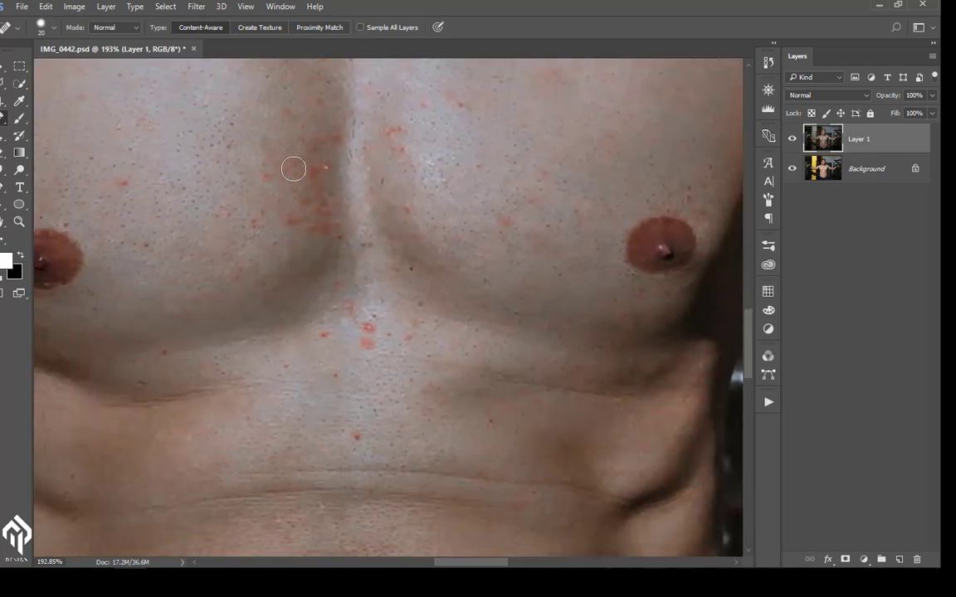
{"action": "left_click", "coordinate": [314, 166]}
{"action": "left_click", "coordinate": [298, 220]}
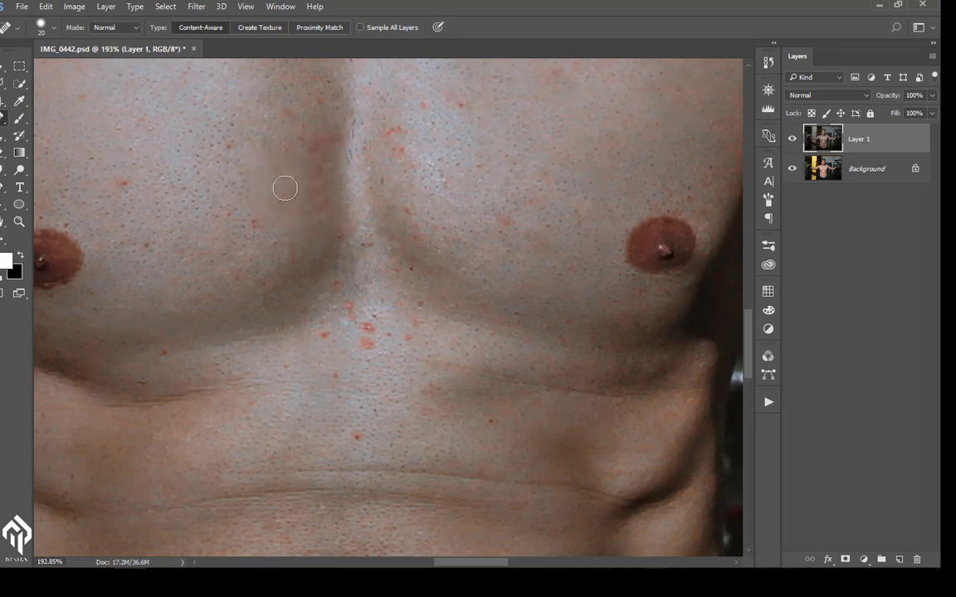
{"action": "left_click", "coordinate": [274, 97]}
{"action": "key", "text": "bracketleft"}
{"action": "key", "text": "bracketright"}
{"action": "left_click", "coordinate": [309, 187]}
{"action": "left_click", "coordinate": [313, 214]}
Step: Heal the red spots along and beside the sternum with a smaller brush
{"action": "left_click_drag", "start_coordinate": [350, 242], "coordinate": [331, 158]}
{"action": "key", "text": "bracketleft"}
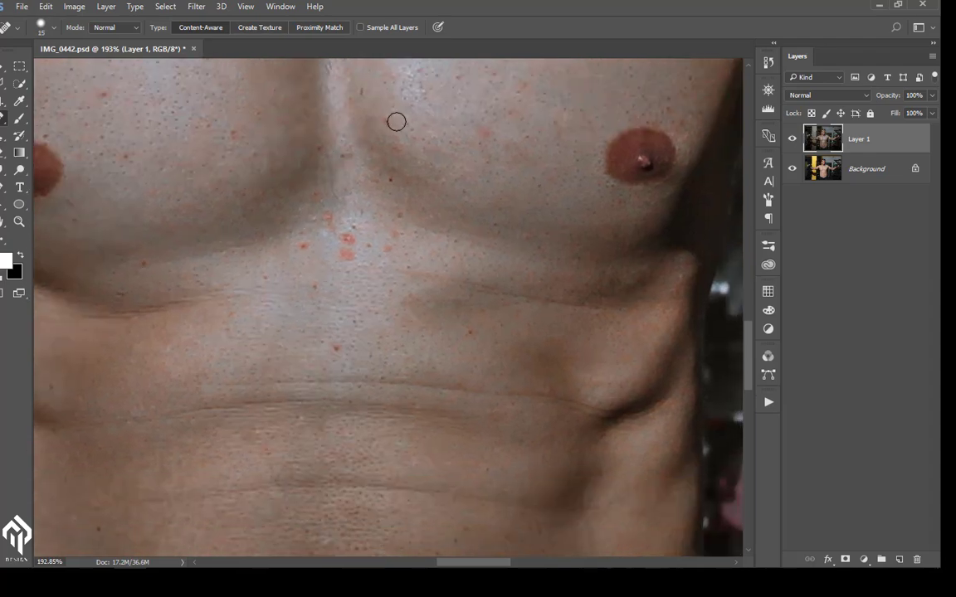
{"action": "mouse_move", "coordinate": [395, 211]}
{"action": "left_mouse_down"}
{"action": "mouse_move", "coordinate": [378, 245]}
{"action": "mouse_move", "coordinate": [344, 252]}
{"action": "left_mouse_up"}
{"action": "left_click_drag", "start_coordinate": [323, 218], "coordinate": [322, 241]}
{"action": "left_click", "coordinate": [303, 247]}
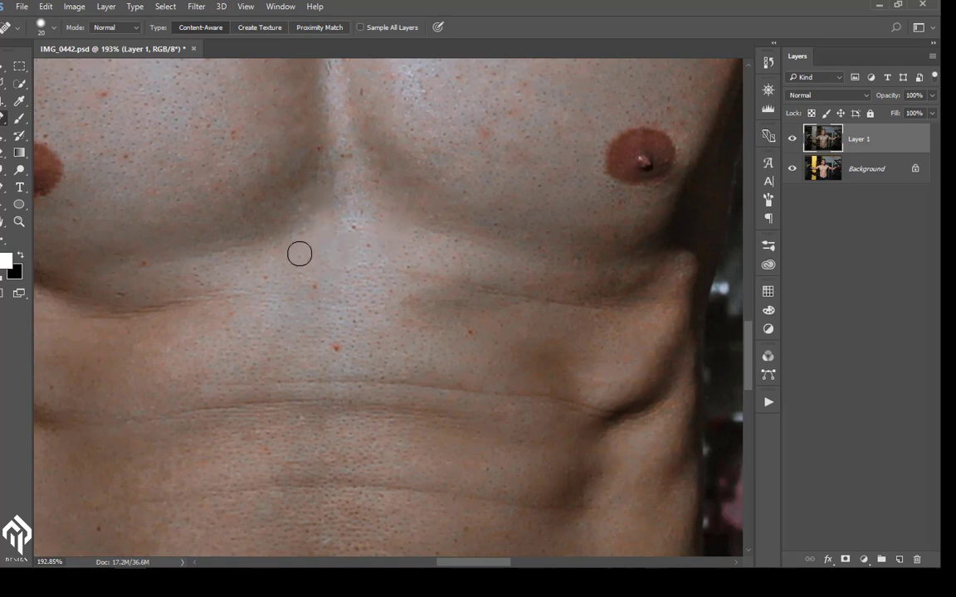
Step: Heal blemishes on both pectorals and one remaining chest spot
{"action": "left_click_drag", "start_coordinate": [190, 211], "coordinate": [268, 256]}
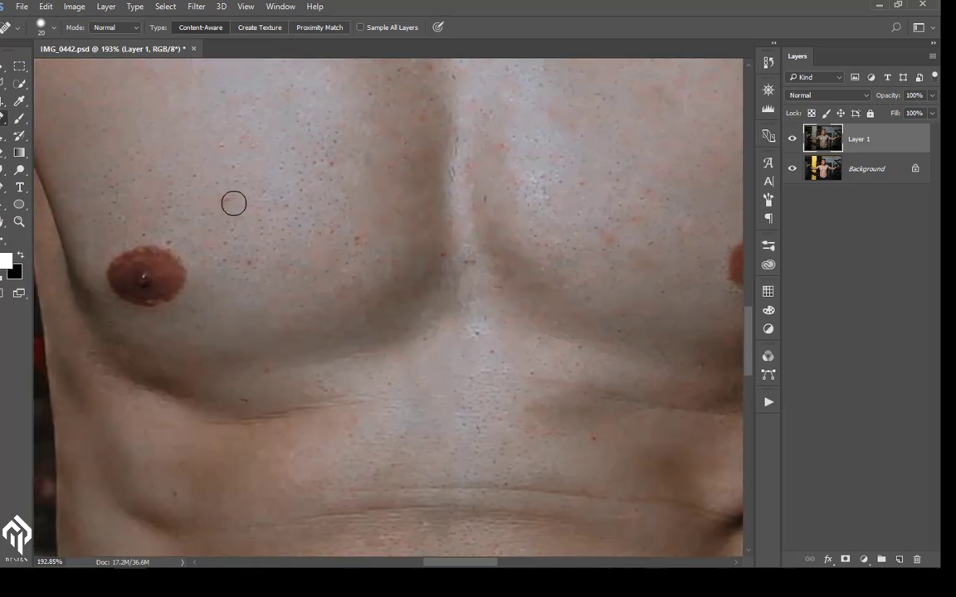
{"action": "left_click", "coordinate": [292, 152]}
{"action": "left_click_drag", "start_coordinate": [592, 217], "coordinate": [684, 283]}
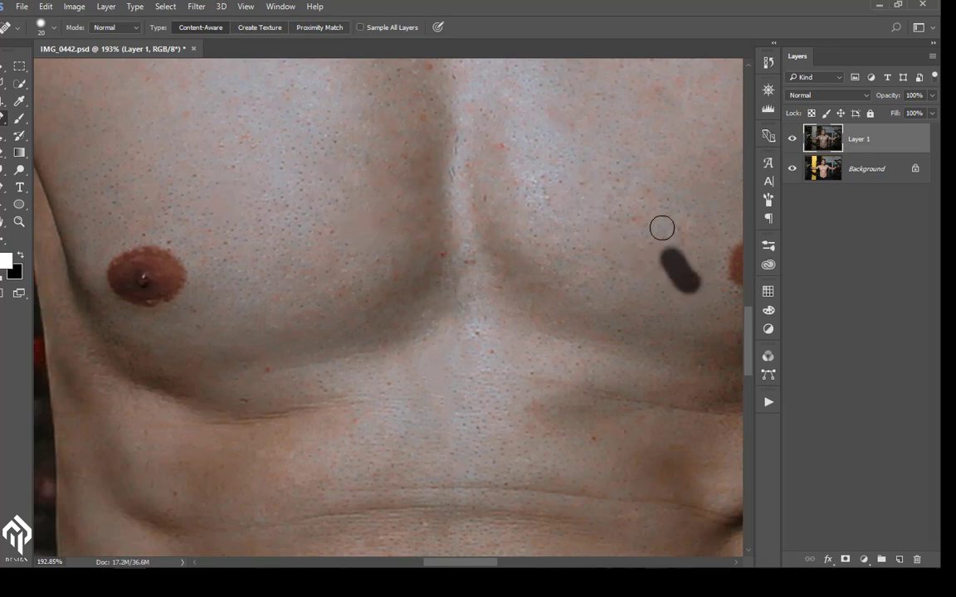
{"action": "mouse_move", "coordinate": [653, 204]}
{"action": "left_mouse_down"}
{"action": "mouse_move", "coordinate": [628, 224]}
{"action": "mouse_move", "coordinate": [710, 213]}
{"action": "left_mouse_up"}
{"action": "scroll", "coordinate": [456, 200], "scroll_direction": "up", "scroll_amount": 2}
{"action": "scroll", "coordinate": [456, 200], "scroll_direction": "up", "scroll_amount": 3}
{"action": "left_click", "coordinate": [450, 182]}
{"action": "scroll", "coordinate": [550, 315], "scroll_direction": "down", "scroll_amount": 2}
Step: Heal the blemishes on the side and lower abdomen and along both sides of the waist
{"action": "left_click_drag", "start_coordinate": [550, 315], "coordinate": [470, 87]}
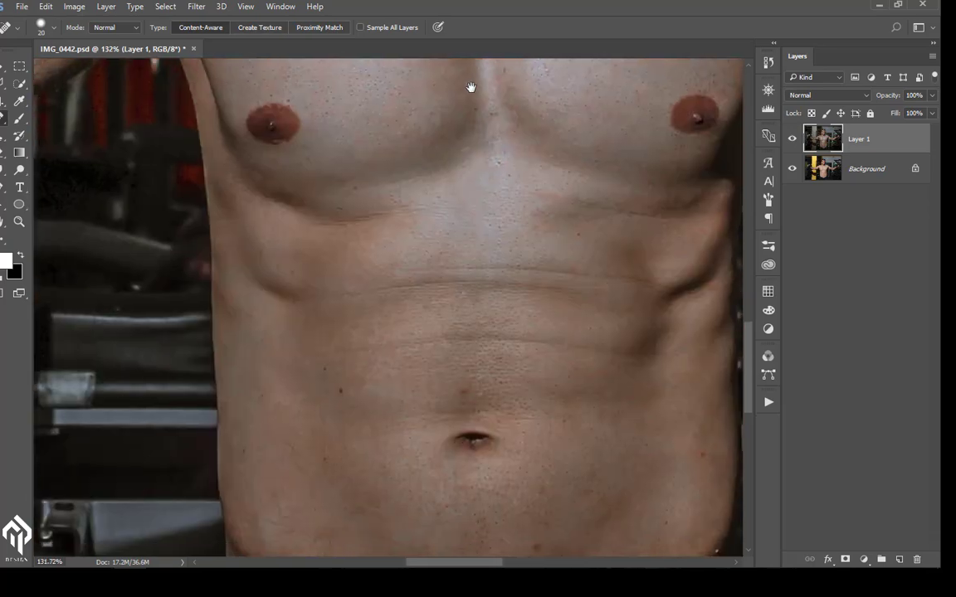
{"action": "scroll", "coordinate": [411, 387], "scroll_direction": "up", "scroll_amount": 2}
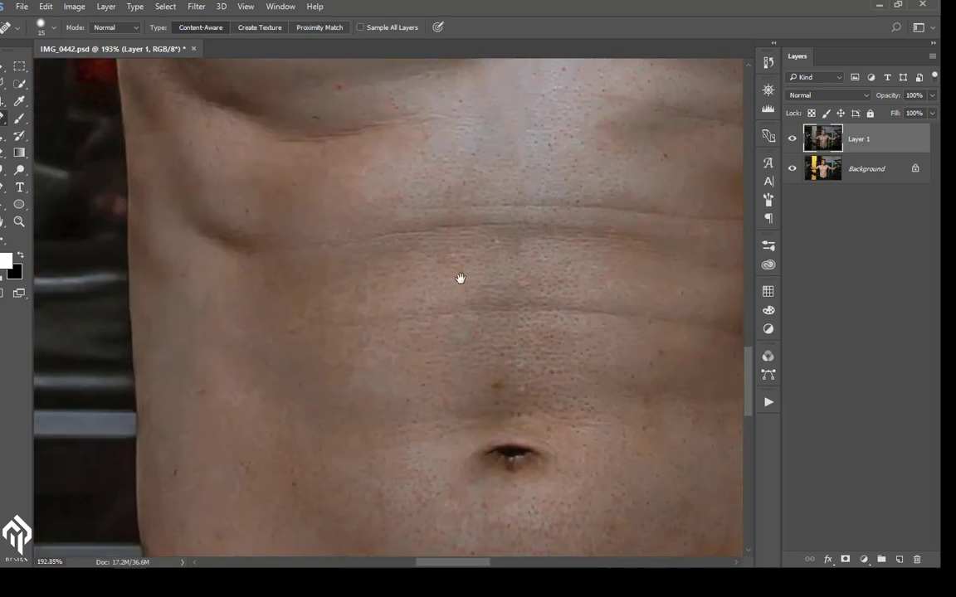
{"action": "scroll", "coordinate": [459, 277], "scroll_direction": "down", "scroll_amount": 4}
{"action": "left_click_drag", "start_coordinate": [696, 367], "coordinate": [556, 234]}
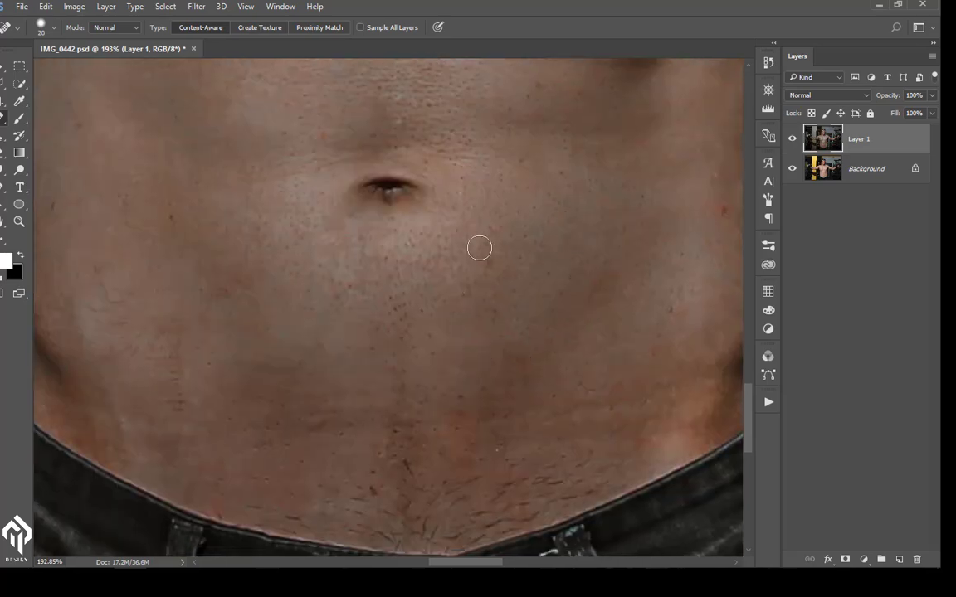
{"action": "left_click", "coordinate": [723, 206]}
{"action": "left_click", "coordinate": [529, 87]}
{"action": "left_click_drag", "start_coordinate": [429, 251], "coordinate": [607, 189]}
{"action": "left_click", "coordinate": [358, 249]}
{"action": "left_click_drag", "start_coordinate": [378, 190], "coordinate": [349, 218]}
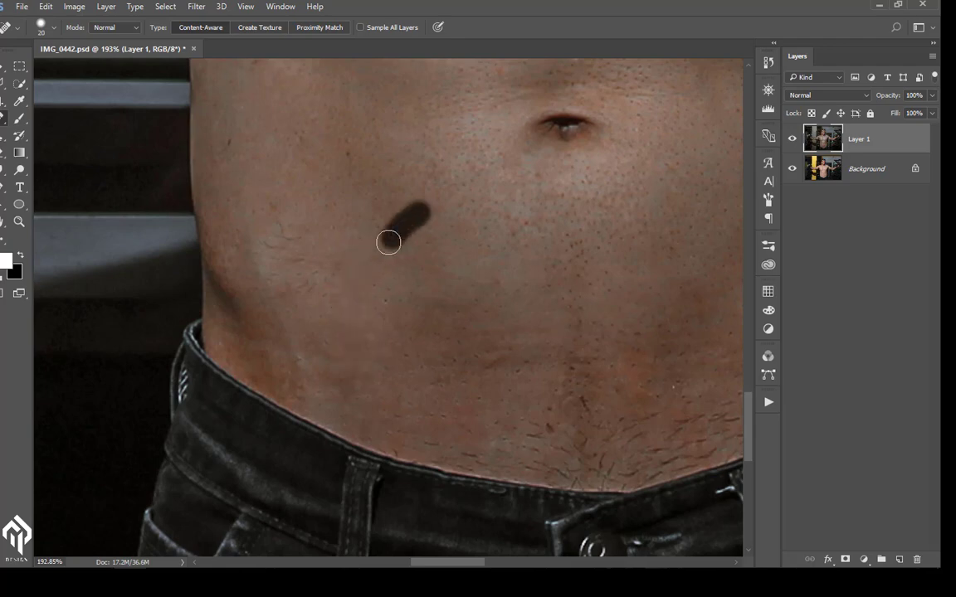
{"action": "left_click_drag", "start_coordinate": [301, 130], "coordinate": [301, 164]}
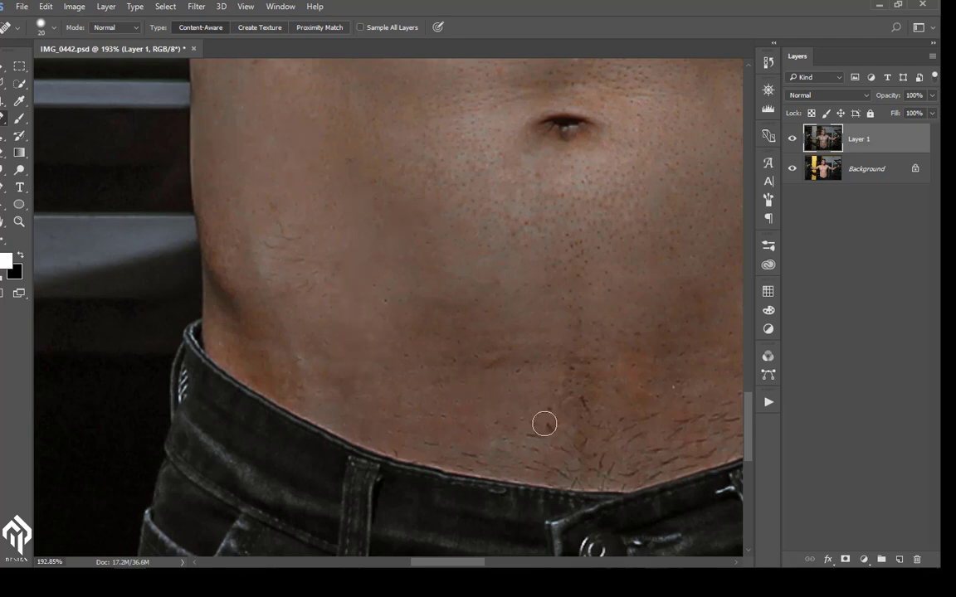
Step: Heal the spot on the upper abdomen and the blemish just below the left nipple
{"action": "scroll", "coordinate": [508, 264], "scroll_direction": "down", "scroll_amount": 3}
{"action": "scroll", "coordinate": [476, 364], "scroll_direction": "up", "scroll_amount": 2}
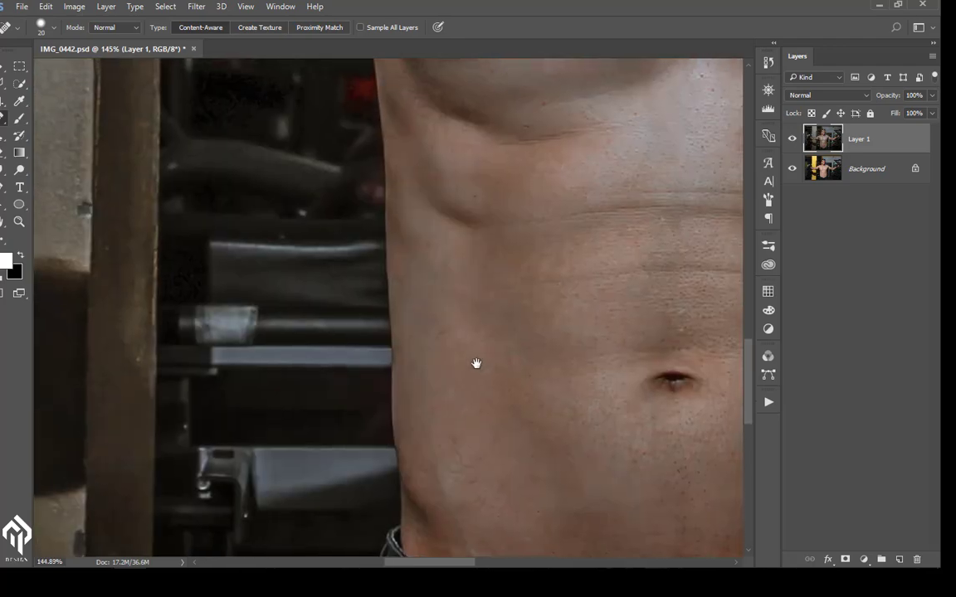
{"action": "scroll", "coordinate": [484, 202], "scroll_direction": "up", "scroll_amount": 1}
{"action": "left_click", "coordinate": [461, 189]}
{"action": "scroll", "coordinate": [430, 350], "scroll_direction": "up", "scroll_amount": 1}
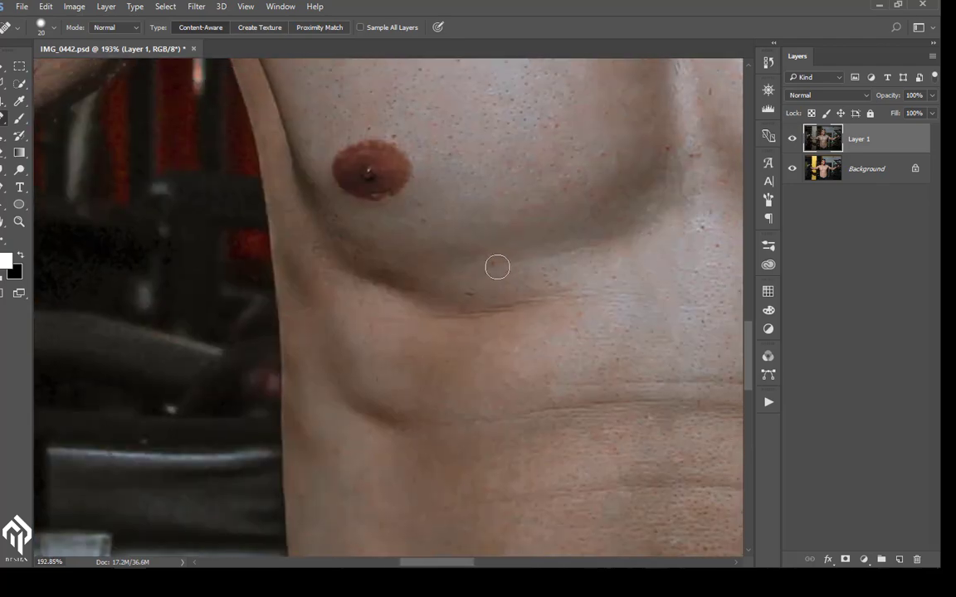
{"action": "scroll", "coordinate": [448, 134], "scroll_direction": "down", "scroll_amount": 1}
{"action": "scroll", "coordinate": [440, 279], "scroll_direction": "up", "scroll_amount": 1}
{"action": "left_click_drag", "start_coordinate": [427, 282], "coordinate": [435, 298]}
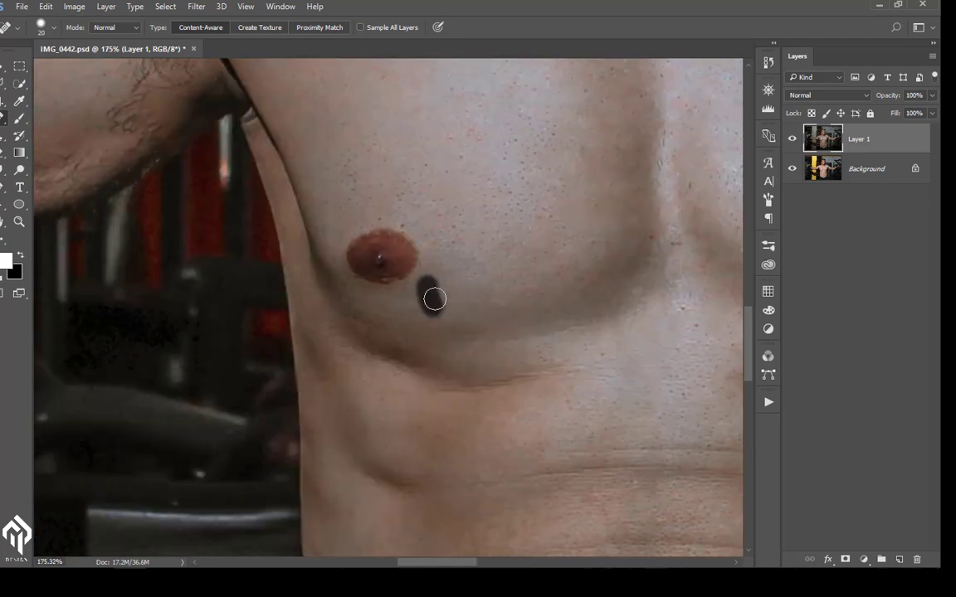
{"action": "scroll", "coordinate": [497, 348], "scroll_direction": "up", "scroll_amount": 5}
{"action": "scroll", "coordinate": [497, 347], "scroll_direction": "left", "scroll_amount": 2}
{"action": "scroll", "coordinate": [305, 262], "scroll_direction": "left", "scroll_amount": 3}
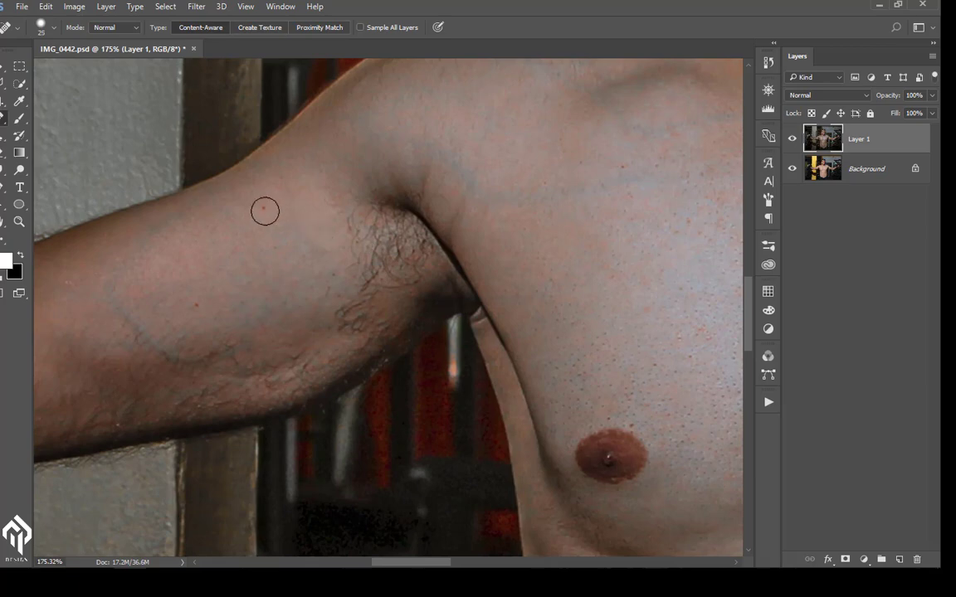
Step: Resize the healing brush and remove the dark mole near the collarbone
{"action": "key", "text": "bracketleft"}
{"action": "scroll", "coordinate": [574, 213], "scroll_direction": "left", "scroll_amount": 5}
{"action": "scroll", "coordinate": [591, 263], "scroll_direction": "down", "scroll_amount": 1}
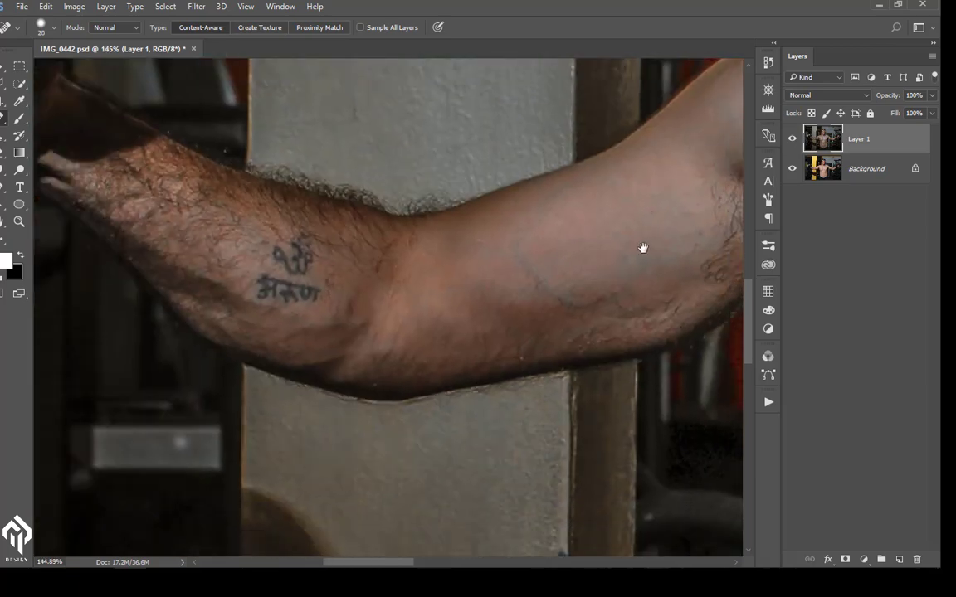
{"action": "scroll", "coordinate": [642, 245], "scroll_direction": "right", "scroll_amount": 5}
{"action": "scroll", "coordinate": [491, 241], "scroll_direction": "up", "scroll_amount": 1}
{"action": "scroll", "coordinate": [377, 197], "scroll_direction": "up", "scroll_amount": 1}
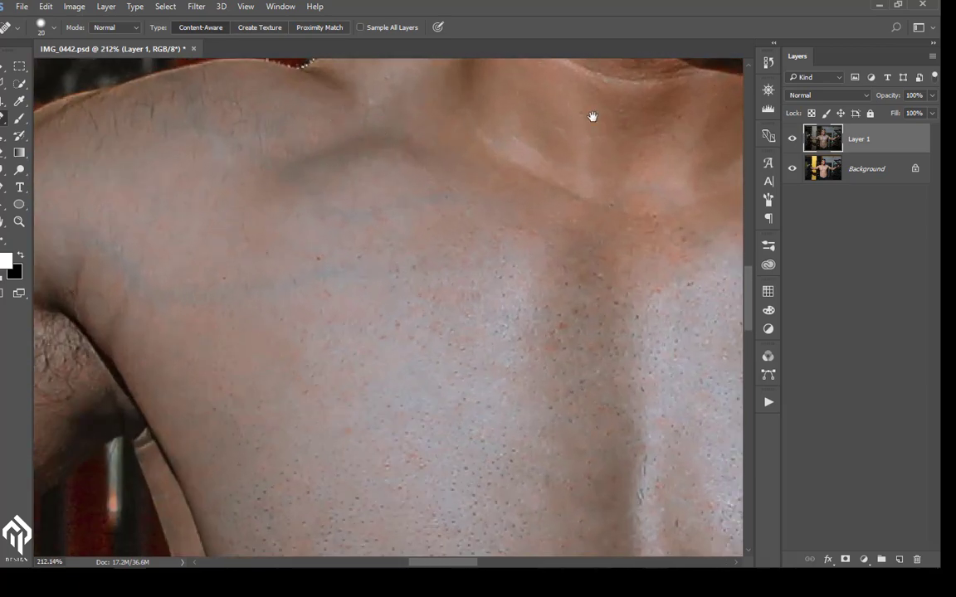
{"action": "left_click_drag", "start_coordinate": [352, 119], "coordinate": [309, 318]}
{"action": "key", "text": "bracketright"}
{"action": "scroll", "coordinate": [332, 232], "scroll_direction": "right", "scroll_amount": 4}
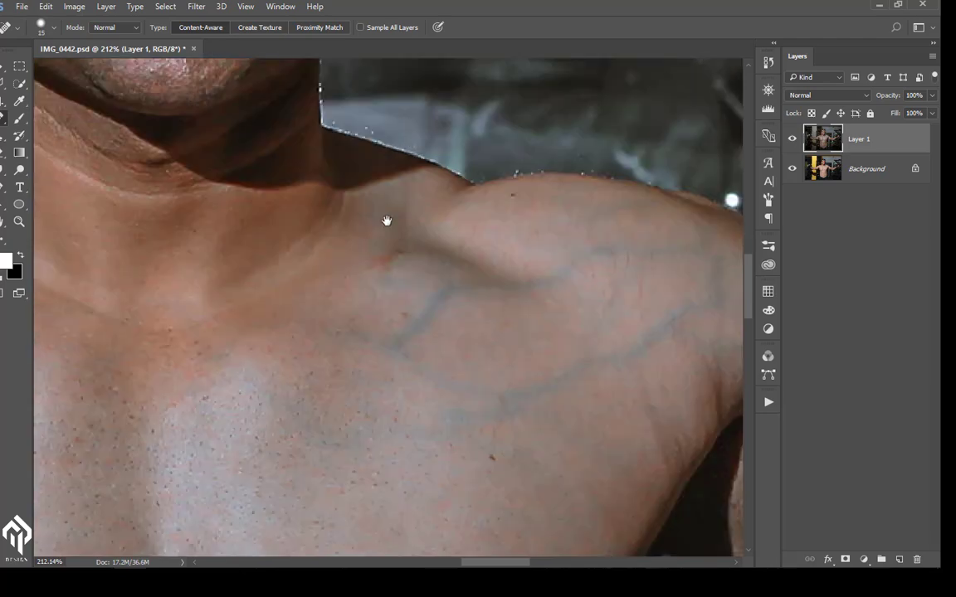
{"action": "scroll", "coordinate": [385, 220], "scroll_direction": "down", "scroll_amount": 2}
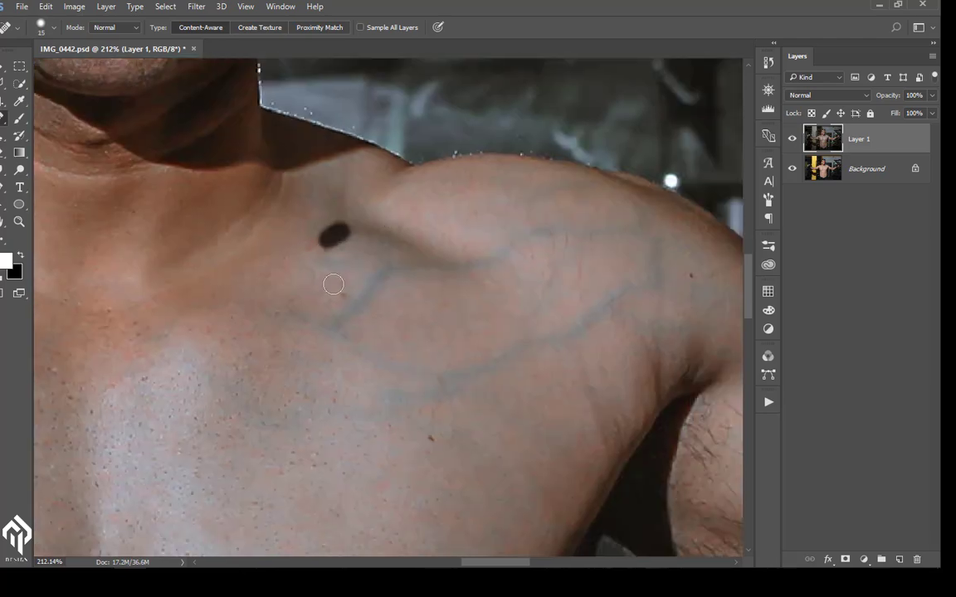
{"action": "left_click_drag", "start_coordinate": [328, 235], "coordinate": [342, 238]}
Step: Brush over the remaining spots on the chest and arm, then bring the face into view
{"action": "scroll", "coordinate": [345, 249], "scroll_direction": "down", "scroll_amount": 2}
{"action": "scroll", "coordinate": [367, 187], "scroll_direction": "down", "scroll_amount": 3}
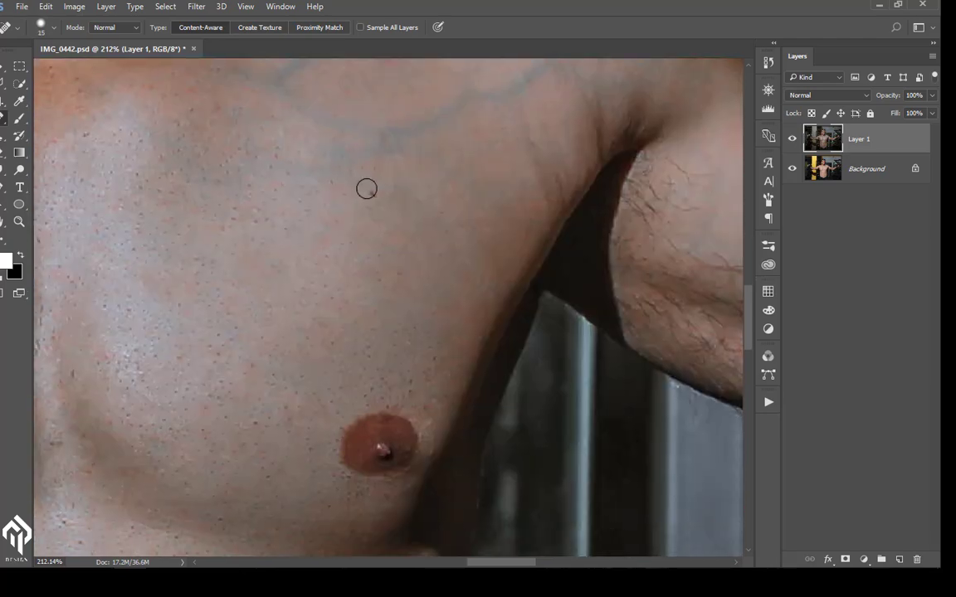
{"action": "scroll", "coordinate": [484, 356], "scroll_direction": "up", "scroll_amount": 4}
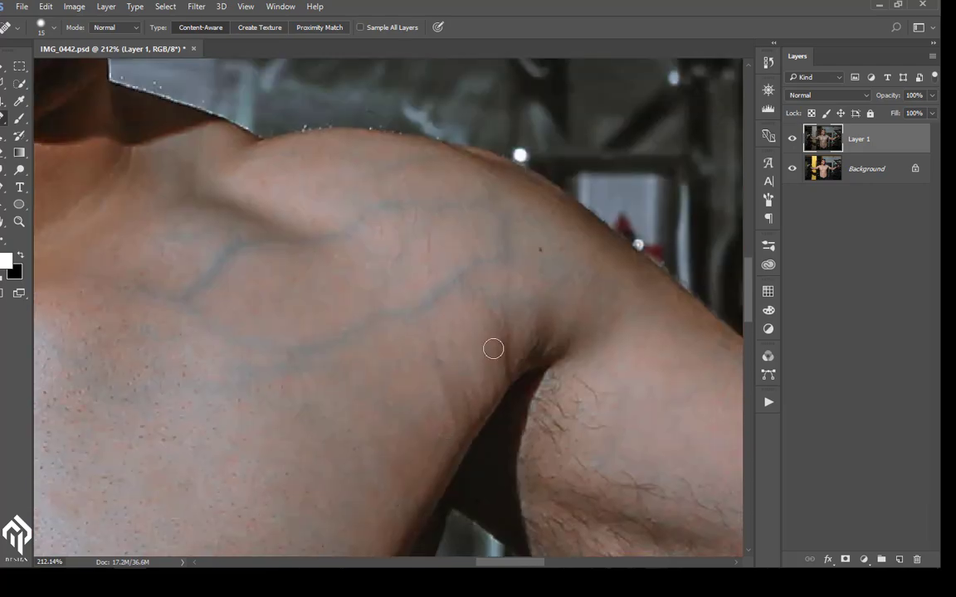
{"action": "left_click_drag", "start_coordinate": [535, 248], "coordinate": [384, 141]}
{"action": "left_click_drag", "start_coordinate": [572, 296], "coordinate": [280, 246]}
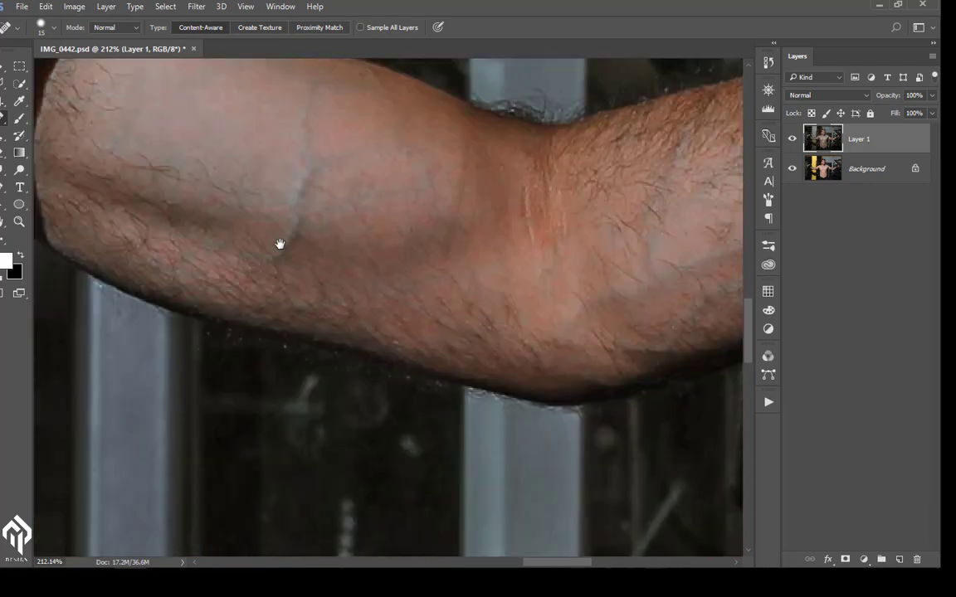
{"action": "scroll", "coordinate": [270, 240], "scroll_direction": "down", "scroll_amount": 3}
{"action": "left_click_drag", "start_coordinate": [161, 176], "coordinate": [455, 393]}
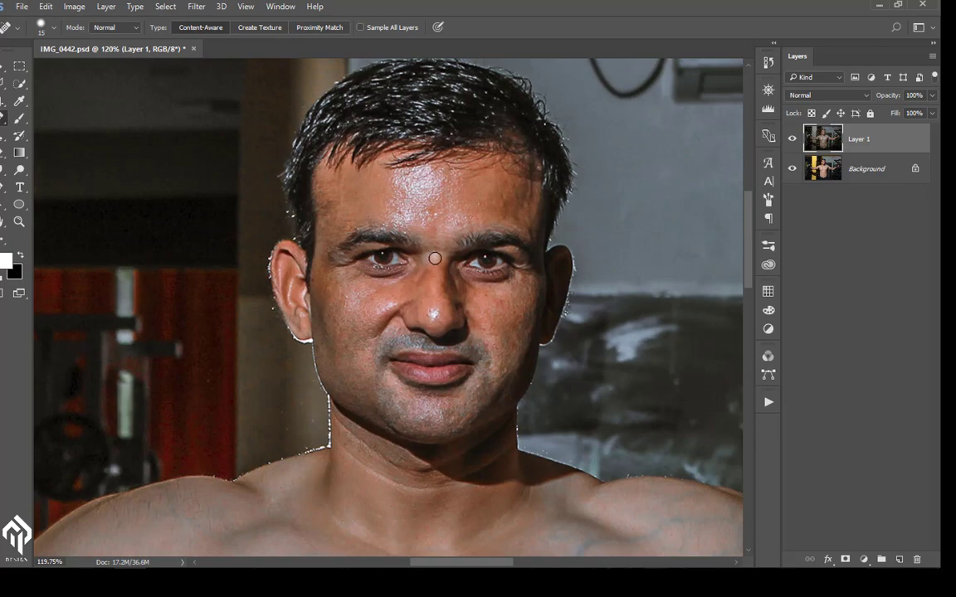
Step: Heal the five blemishes across the forehead, including the upper-left spots
{"action": "scroll", "coordinate": [434, 258], "scroll_direction": "up", "scroll_amount": 4}
{"action": "left_click", "coordinate": [426, 179]}
{"action": "left_click", "coordinate": [482, 199]}
{"action": "left_click", "coordinate": [379, 196]}
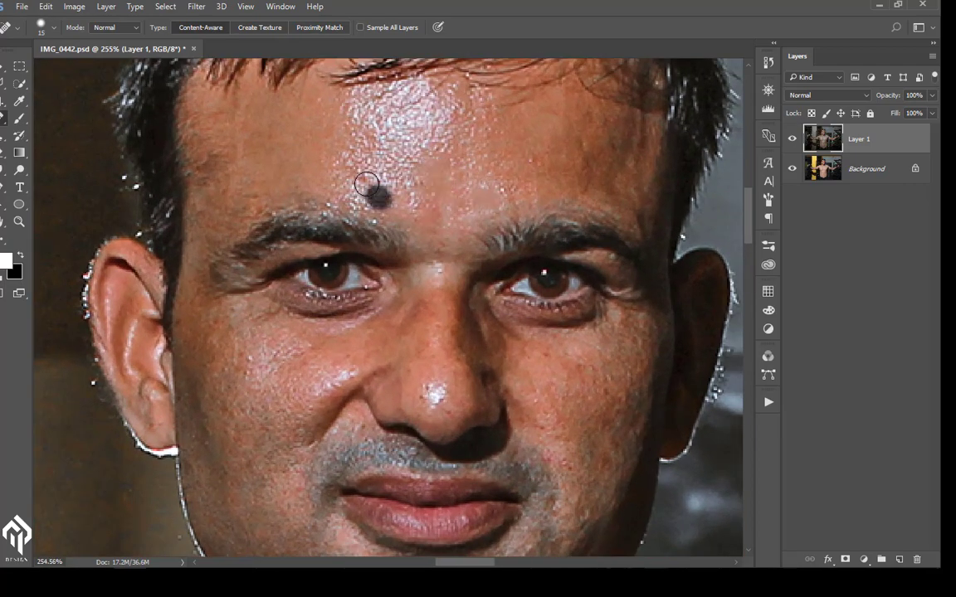
{"action": "left_click", "coordinate": [224, 143]}
{"action": "left_click", "coordinate": [212, 179]}
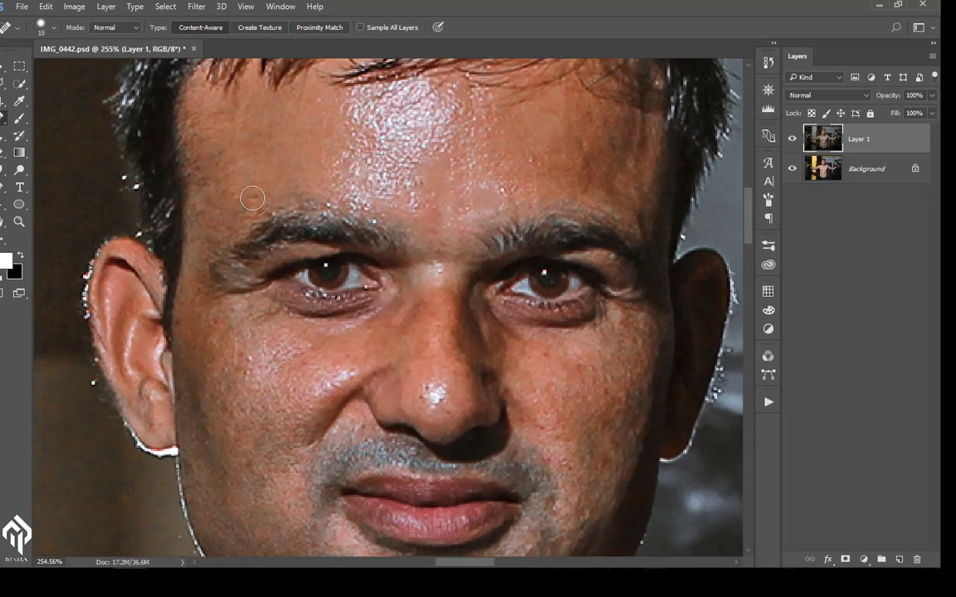
Step: Heal the spot on the nose bridge
{"action": "left_click_drag", "start_coordinate": [277, 349], "coordinate": [291, 209]}
{"action": "left_click", "coordinate": [366, 149]}
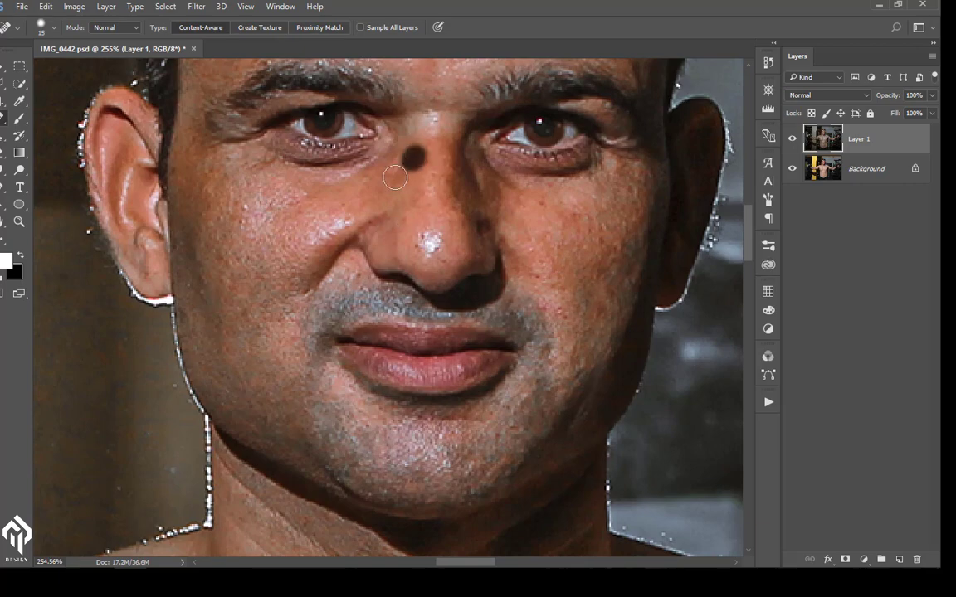
{"action": "scroll", "coordinate": [448, 215], "scroll_direction": "down", "scroll_amount": 5}
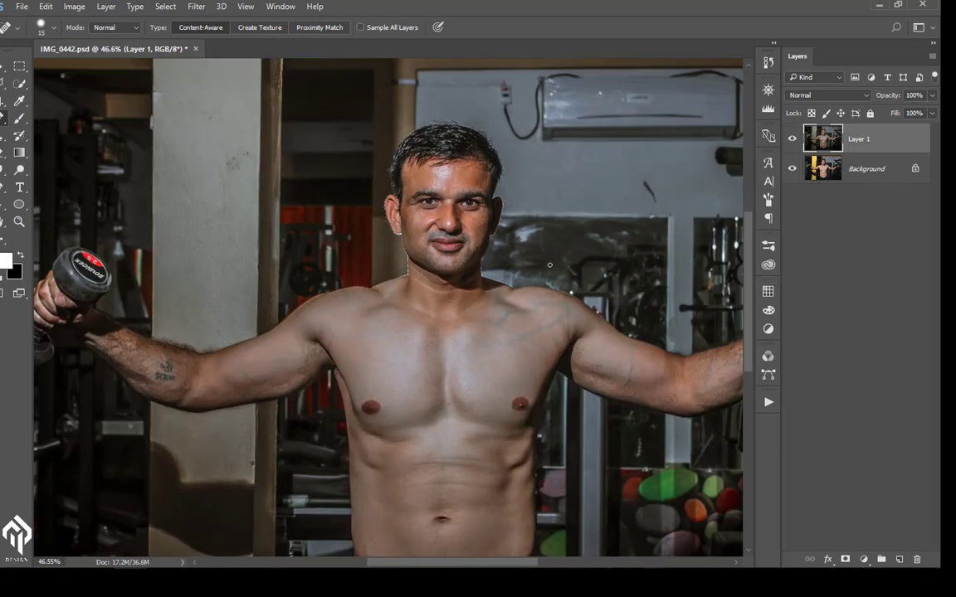
Step: Review the healed face and torso, then fit the whole photo on screen
{"action": "left_click_drag", "start_coordinate": [506, 387], "coordinate": [486, 340]}
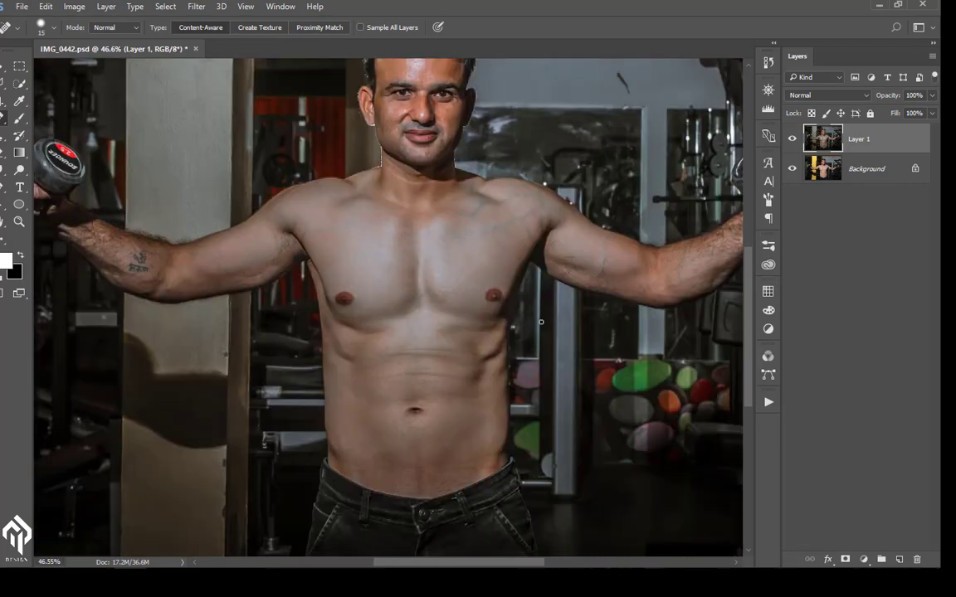
{"action": "scroll", "coordinate": [540, 322], "scroll_direction": "up", "scroll_amount": 3}
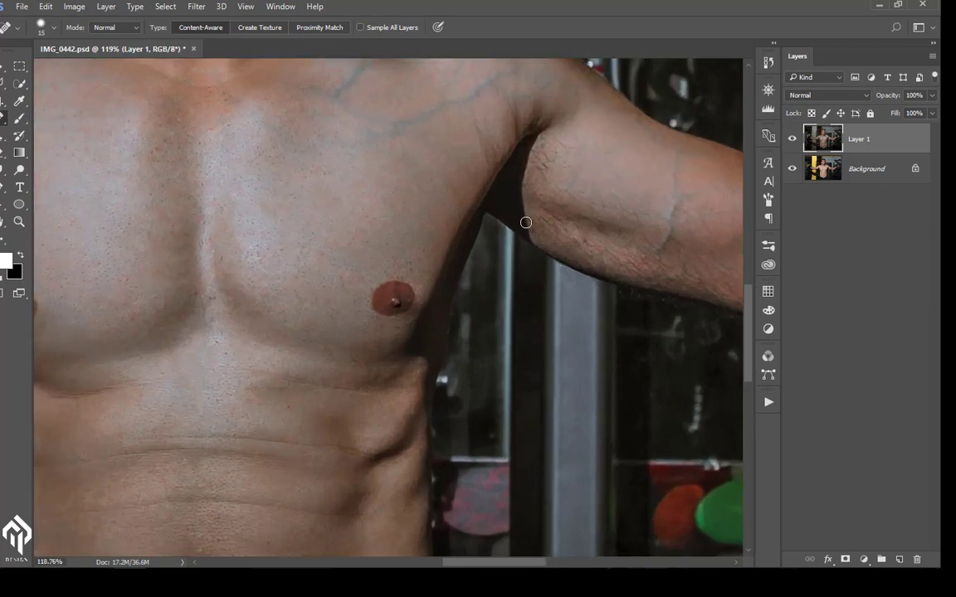
{"action": "scroll", "coordinate": [526, 222], "scroll_direction": "down", "scroll_amount": 3}
{"action": "left_click_drag", "start_coordinate": [337, 228], "coordinate": [356, 237]}
{"action": "scroll", "coordinate": [390, 313], "scroll_direction": "down", "scroll_amount": 1}
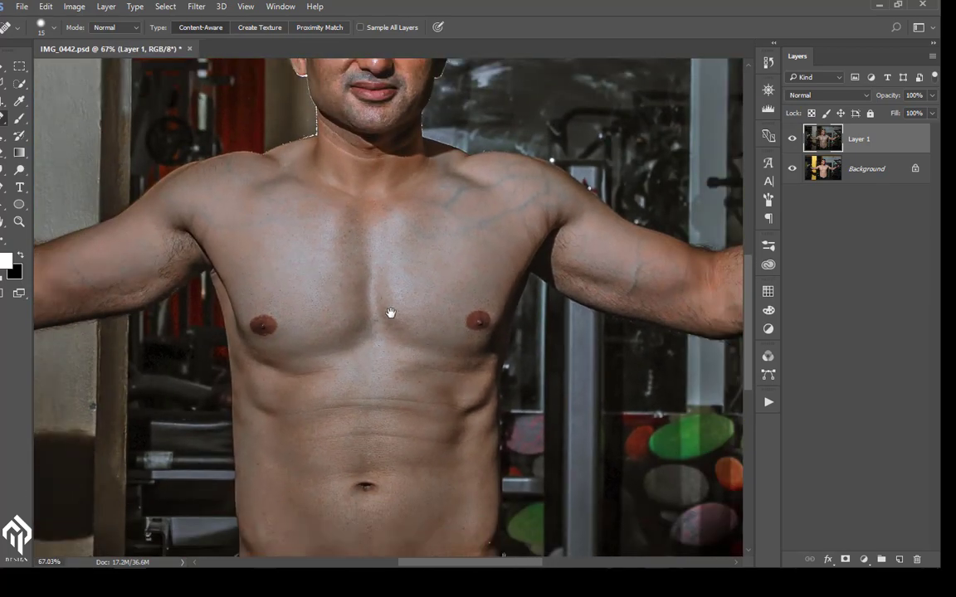
{"action": "scroll", "coordinate": [432, 185], "scroll_direction": "down", "scroll_amount": 1}
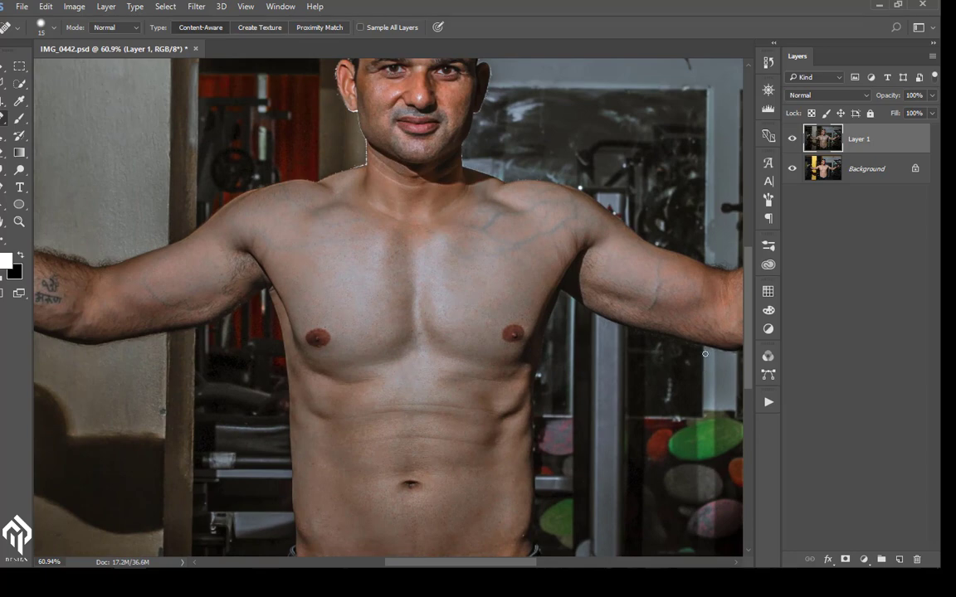
{"action": "key", "text": "ctrl+0"}
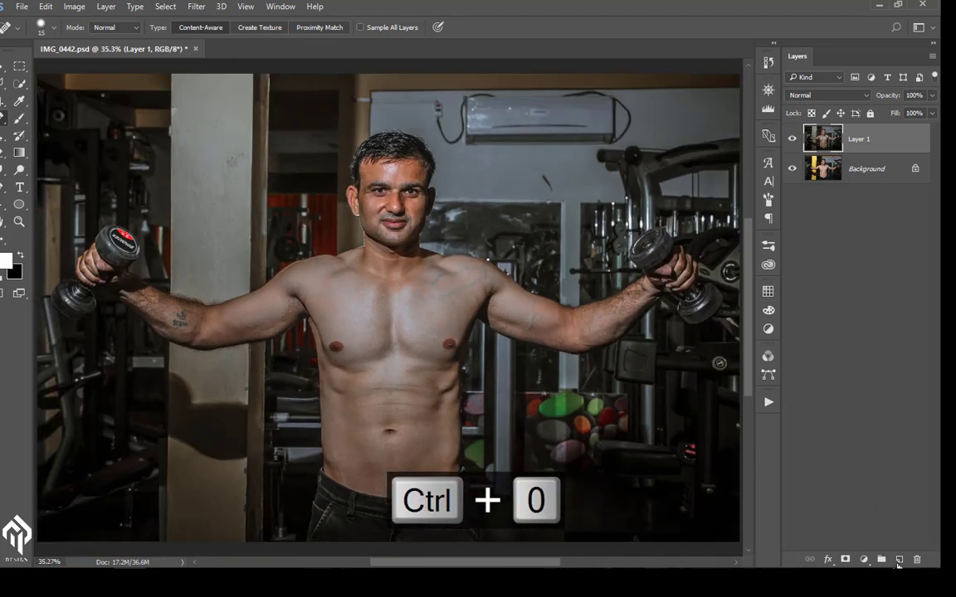
Step: Add Layer 2, fill it with 50% gray and set its blend mode to Overlay
{"action": "left_click", "coordinate": [899, 560]}
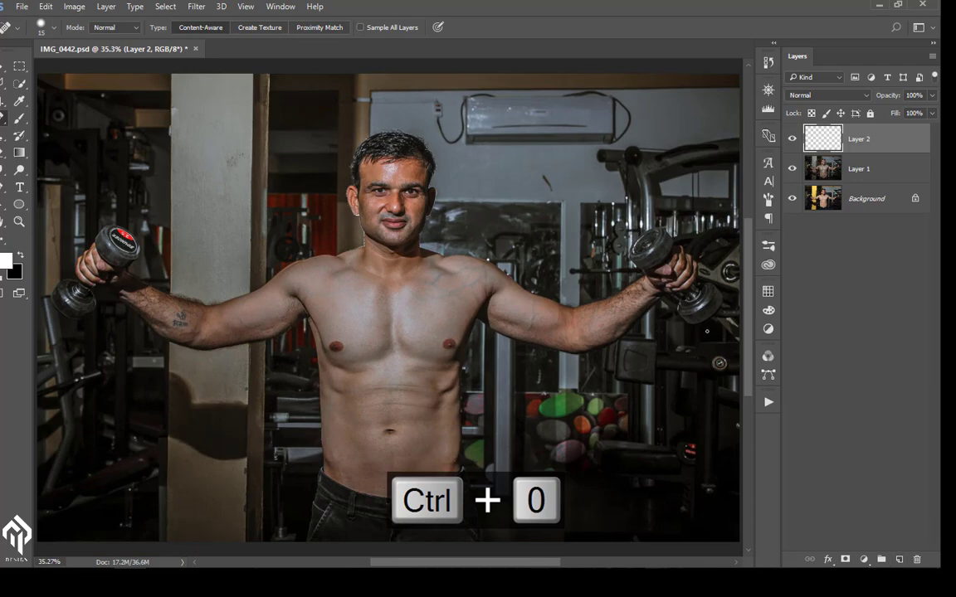
{"action": "key", "text": "shift+BackSpace"}
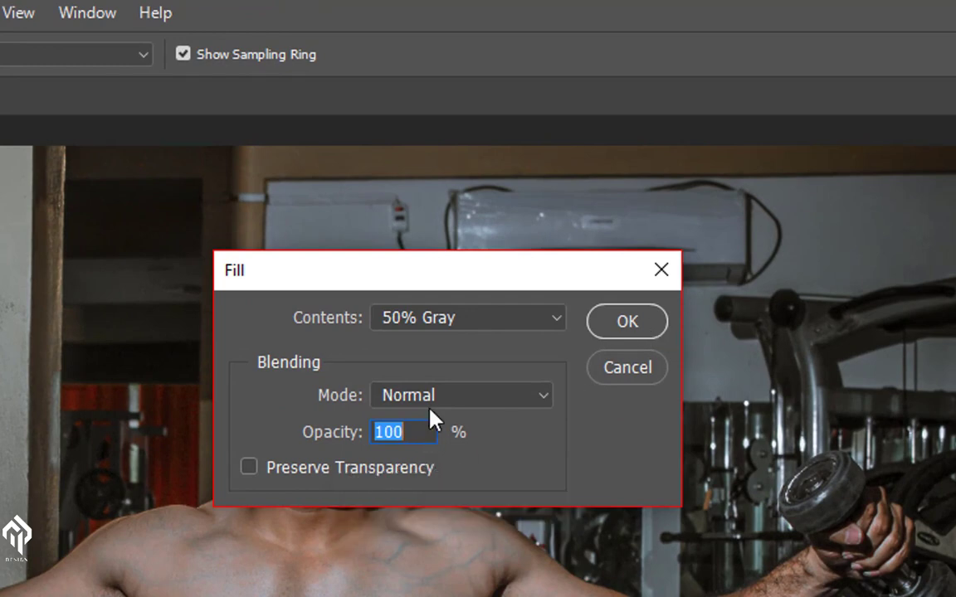
{"action": "left_click", "coordinate": [620, 323]}
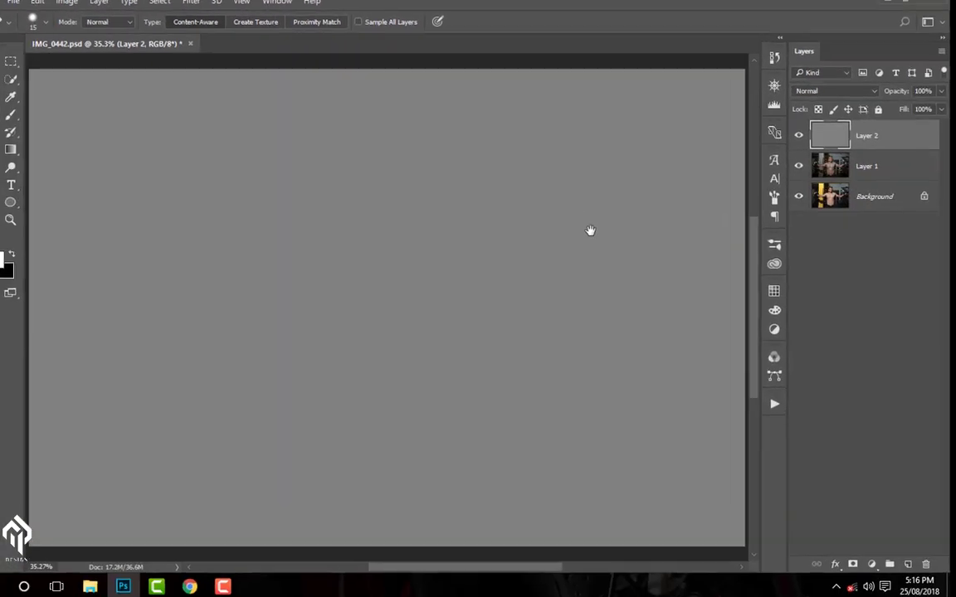
{"action": "left_click", "coordinate": [764, 140]}
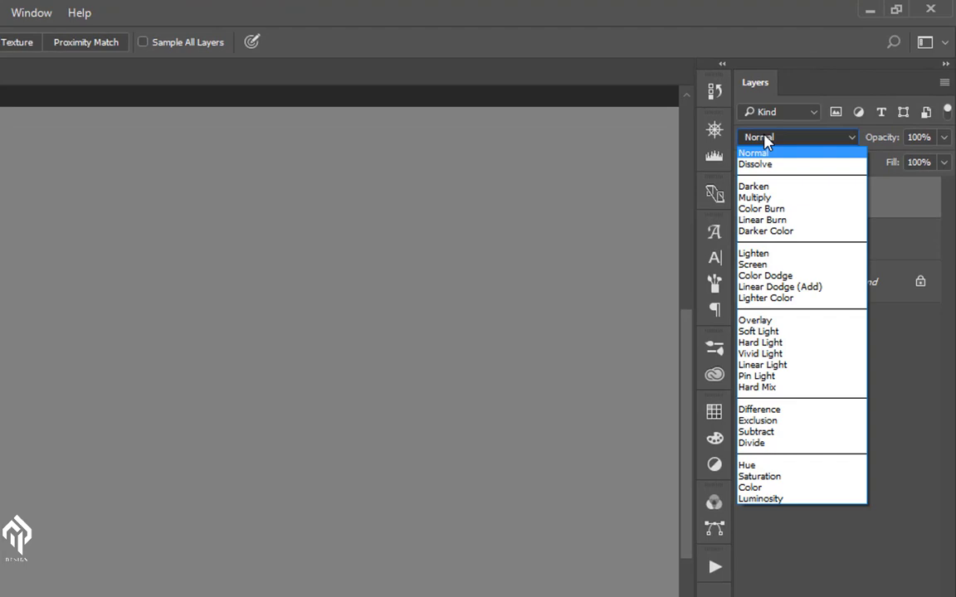
{"action": "left_click", "coordinate": [773, 321]}
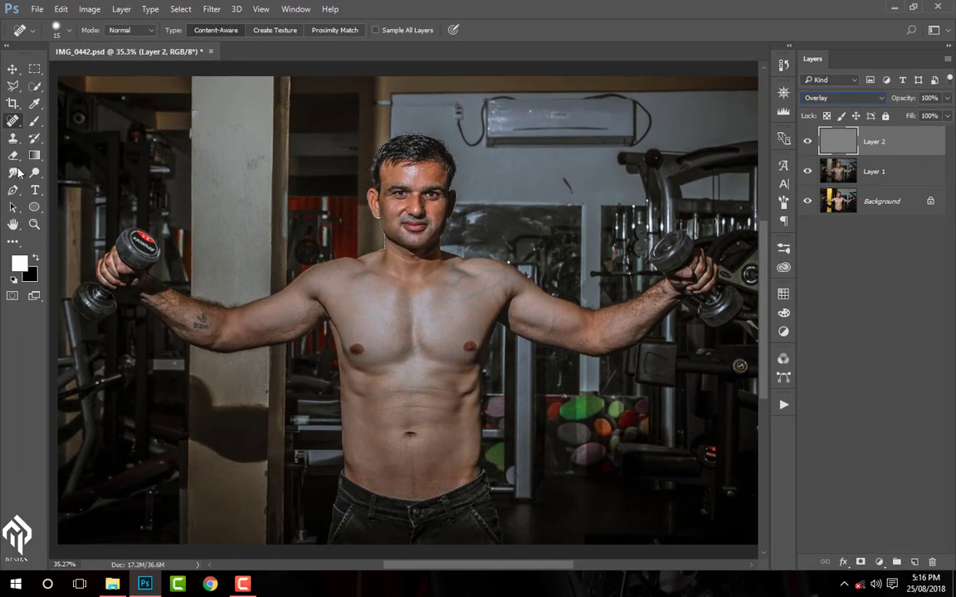
{"action": "left_click", "coordinate": [34, 173]}
Step: Dodge the highlights on the forehead, nose, cheeks and around the eyes
{"action": "left_click", "coordinate": [77, 176]}
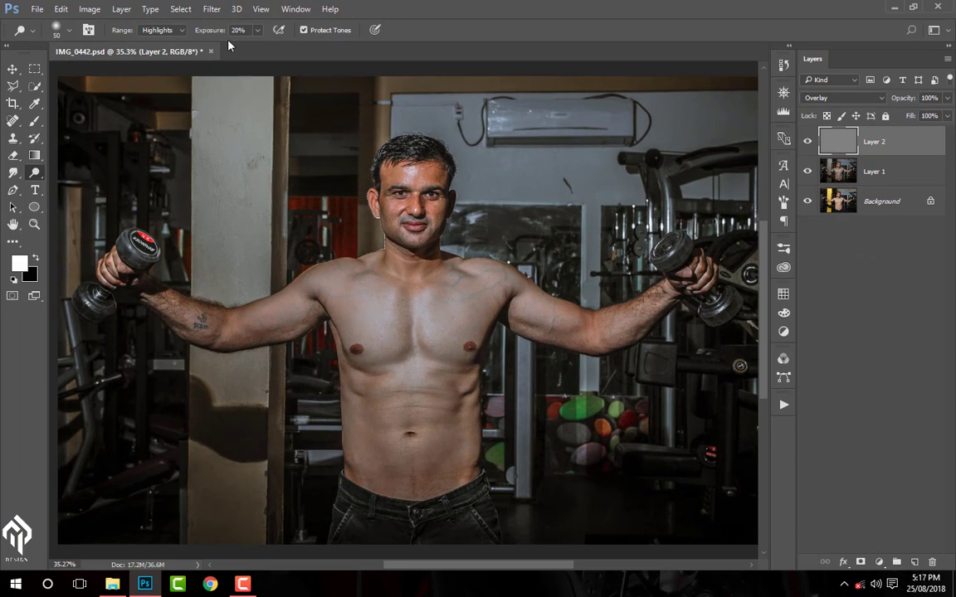
{"action": "scroll", "coordinate": [426, 185], "scroll_direction": "up", "scroll_amount": 2}
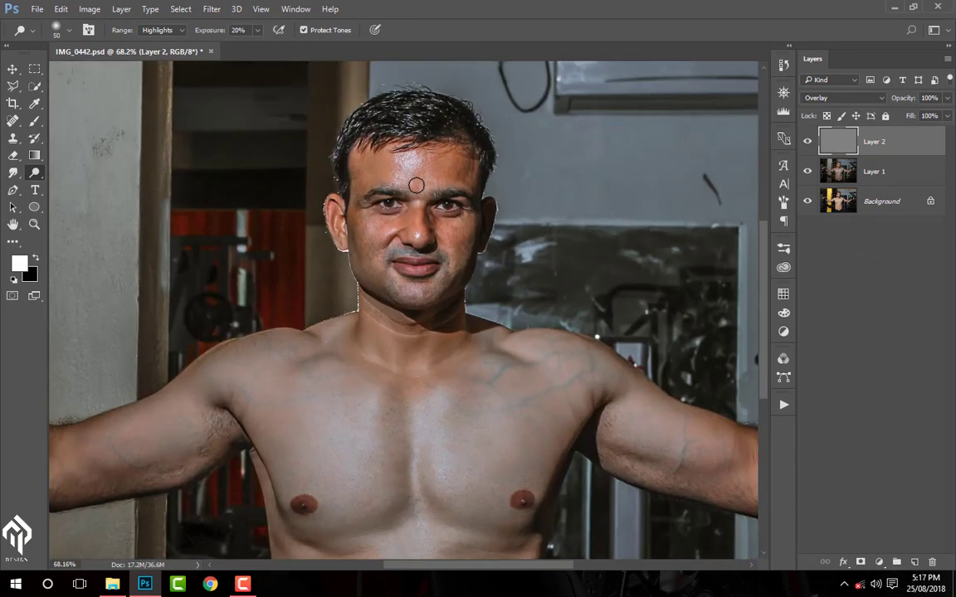
{"action": "scroll", "coordinate": [419, 185], "scroll_direction": "up", "scroll_amount": 1}
{"action": "key", "text": "bracketright"}
{"action": "key", "text": "bracketright"}
{"action": "key", "text": "bracketright"}
{"action": "left_click_drag", "start_coordinate": [431, 149], "coordinate": [341, 145]}
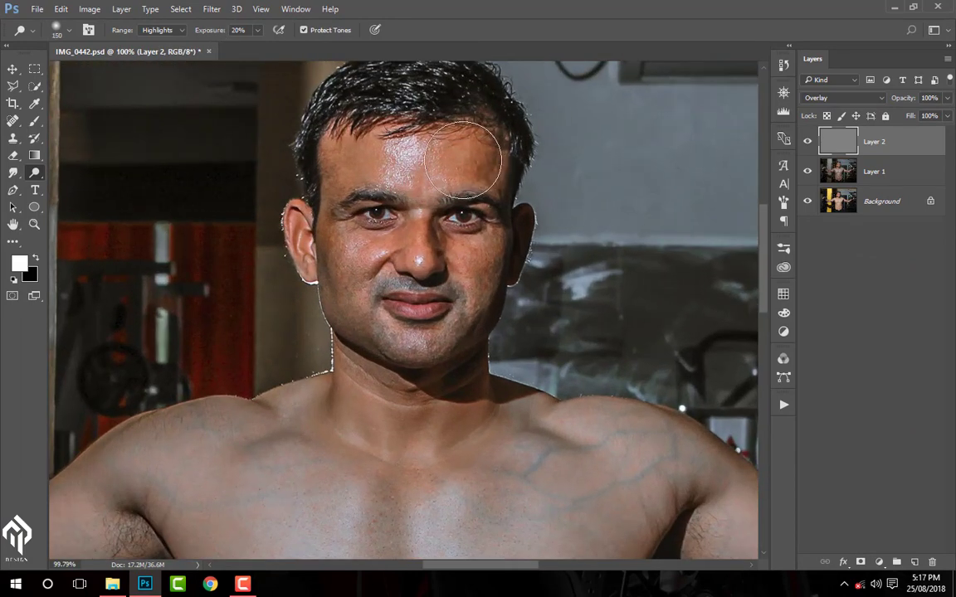
{"action": "left_click_drag", "start_coordinate": [431, 222], "coordinate": [424, 148]}
{"action": "key", "text": "bracketleft"}
{"action": "key", "text": "bracketleft"}
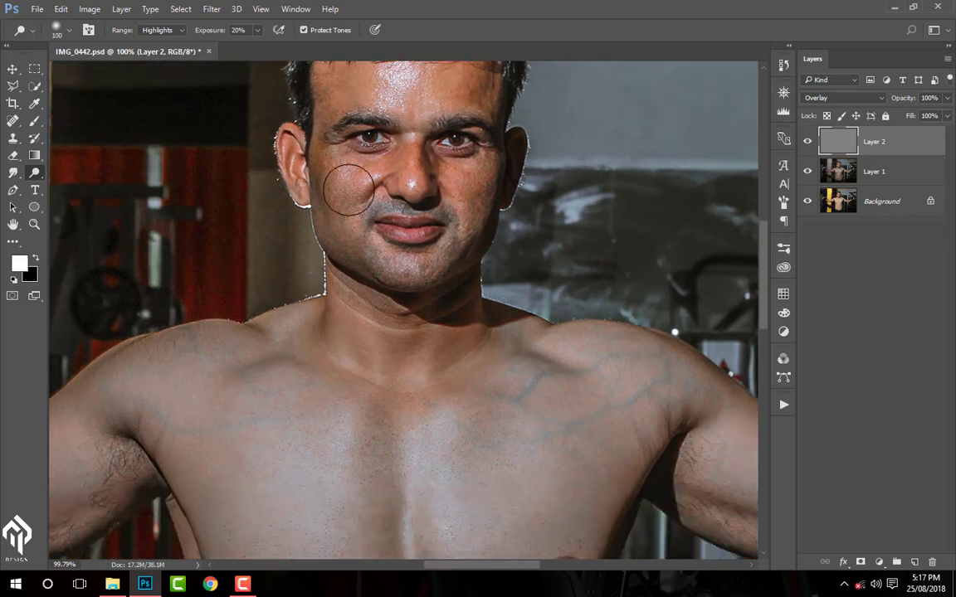
{"action": "scroll", "coordinate": [422, 174], "scroll_direction": "up", "scroll_amount": 1}
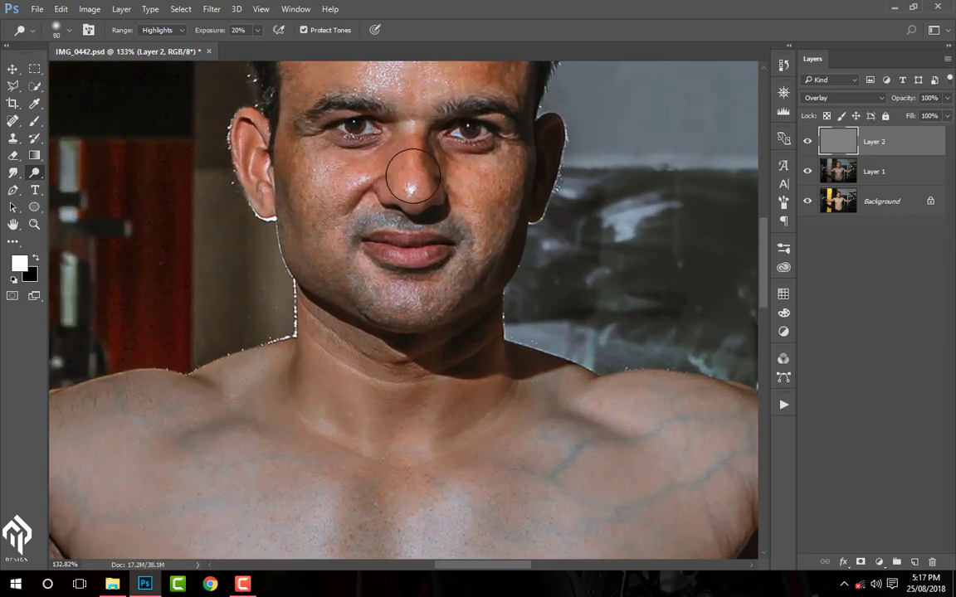
{"action": "key", "text": "bracketleft"}
{"action": "key", "text": "bracketleft"}
{"action": "key", "text": "bracketleft"}
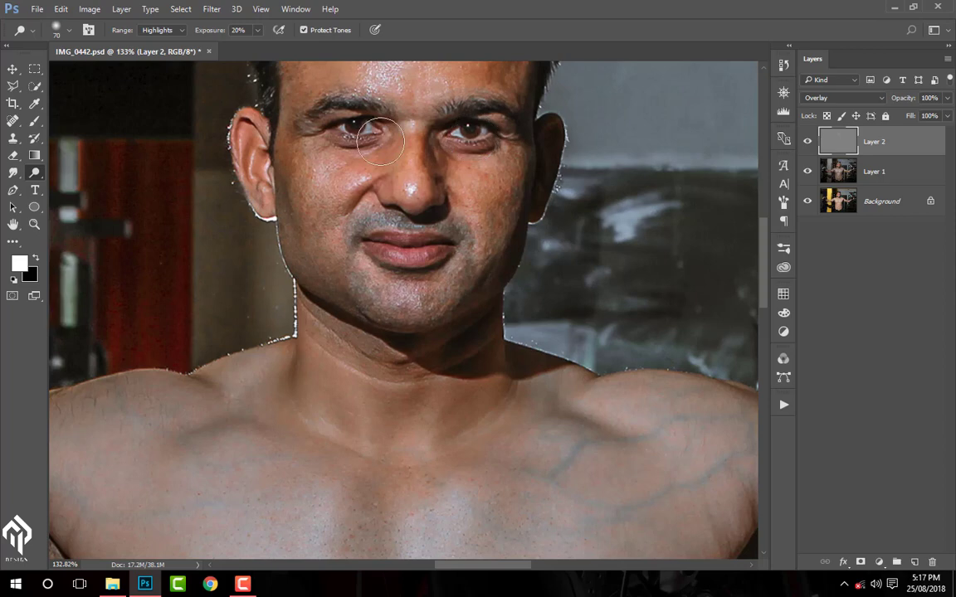
{"action": "scroll", "coordinate": [347, 132], "scroll_direction": "down", "scroll_amount": 1}
{"action": "key", "text": "bracketright"}
Step: Dodge the neck, chest and forearm highlights, resizing the brush for each area
{"action": "mouse_move", "coordinate": [398, 270]}
{"action": "left_mouse_down"}
{"action": "mouse_move", "coordinate": [393, 228]}
{"action": "mouse_move", "coordinate": [466, 99]}
{"action": "left_mouse_up"}
{"action": "key", "text": "bracketright"}
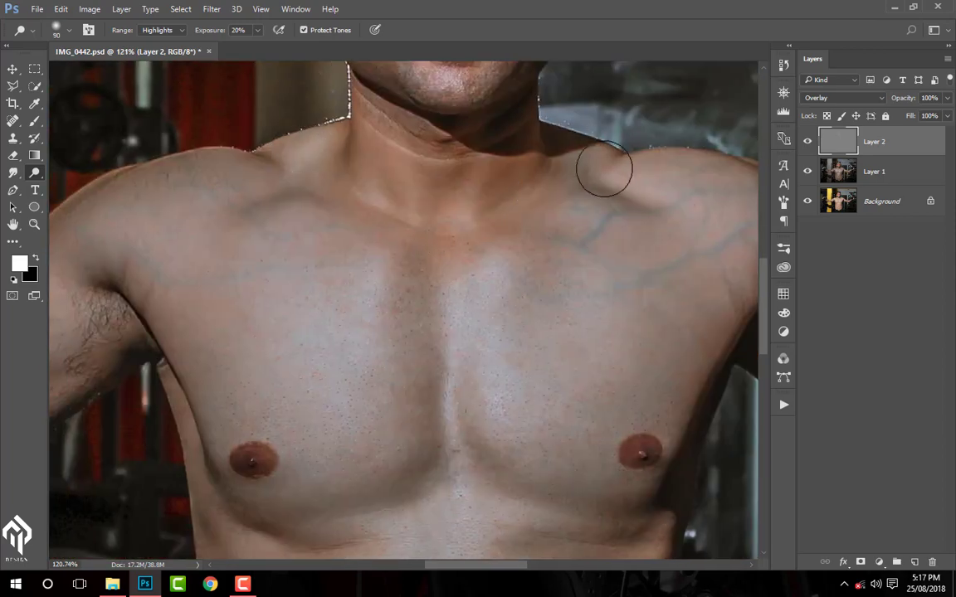
{"action": "key", "text": "bracketright"}
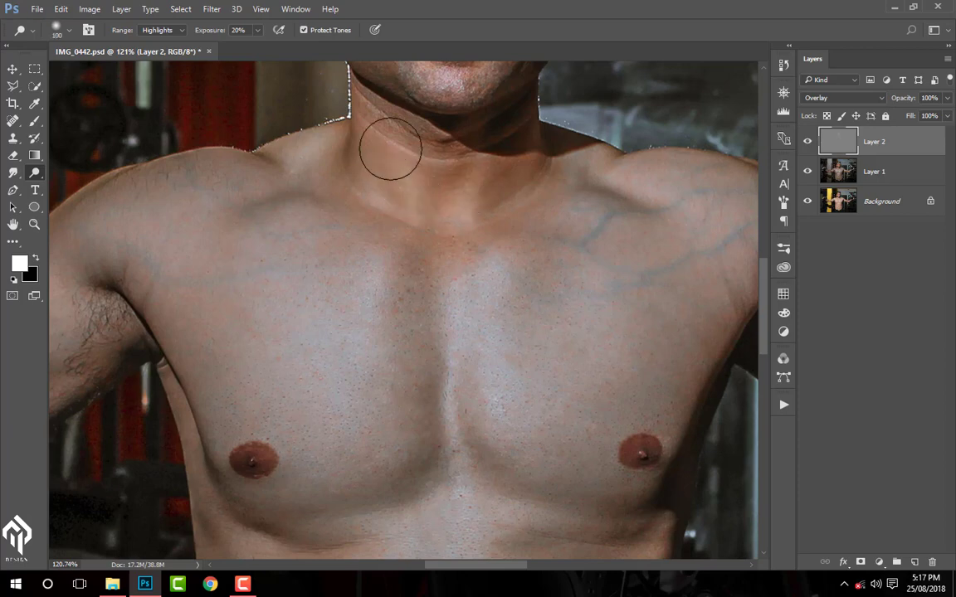
{"action": "scroll", "coordinate": [414, 145], "scroll_direction": "down", "scroll_amount": 4}
{"action": "key", "text": "bracketright"}
{"action": "key", "text": "bracketright"}
{"action": "key", "text": "bracketright"}
{"action": "key", "text": "bracketright"}
{"action": "key", "text": "bracketright"}
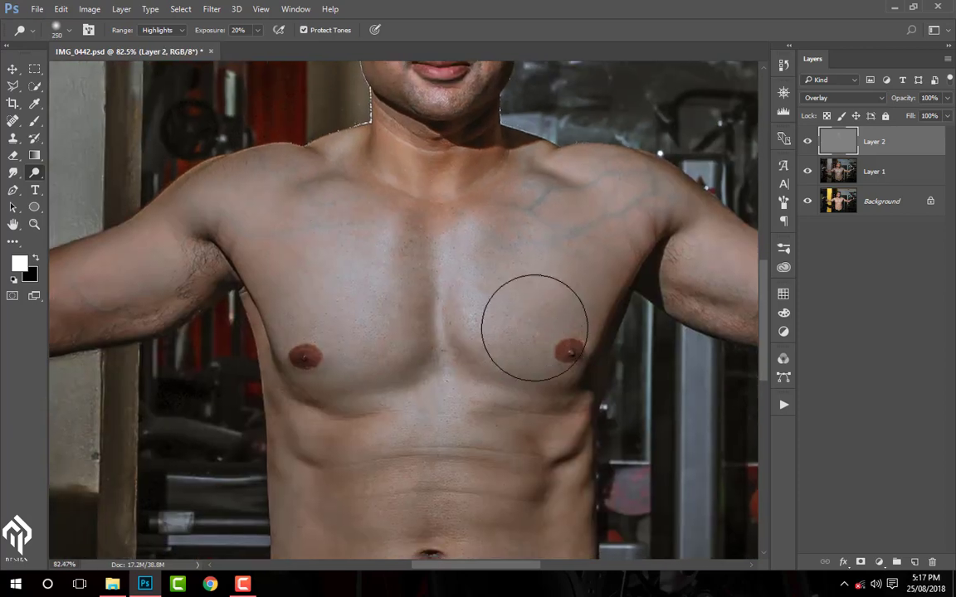
{"action": "scroll", "coordinate": [540, 254], "scroll_direction": "right", "scroll_amount": 5}
{"action": "key", "text": "bracketleft"}
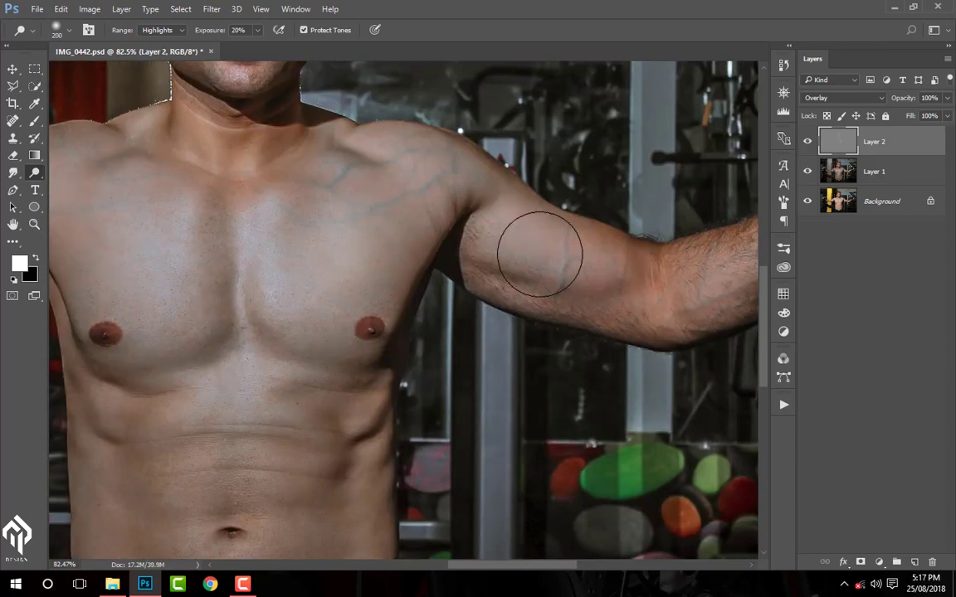
{"action": "key", "text": "bracketleft"}
{"action": "scroll", "coordinate": [585, 263], "scroll_direction": "right", "scroll_amount": 5}
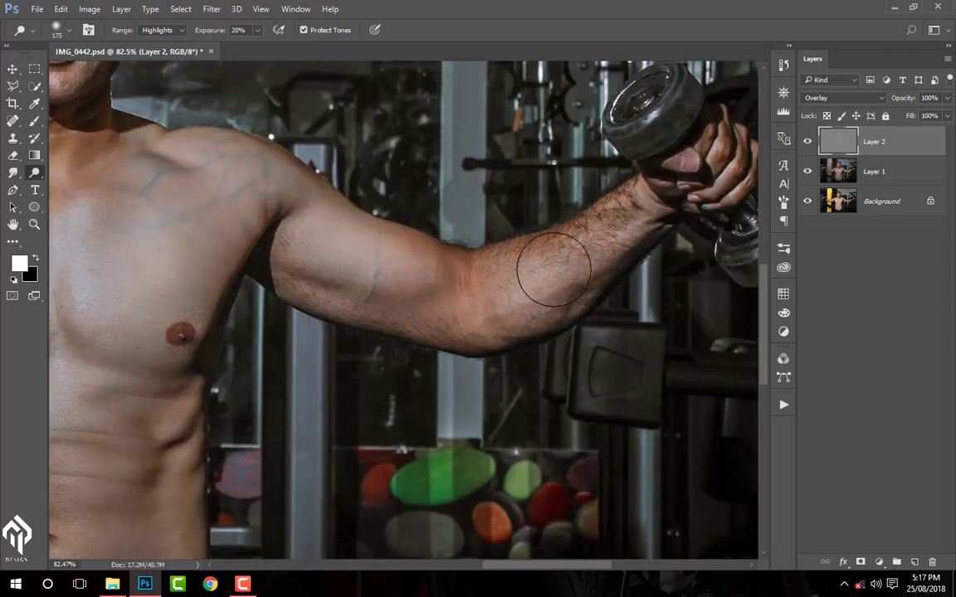
{"action": "key", "text": "bracketleft"}
{"action": "key", "text": "bracketleft"}
Step: Lighten the highlights on the shoulder and upper arm
{"action": "key", "text": "bracketleft"}
{"action": "scroll", "coordinate": [311, 284], "scroll_direction": "left", "scroll_amount": 5}
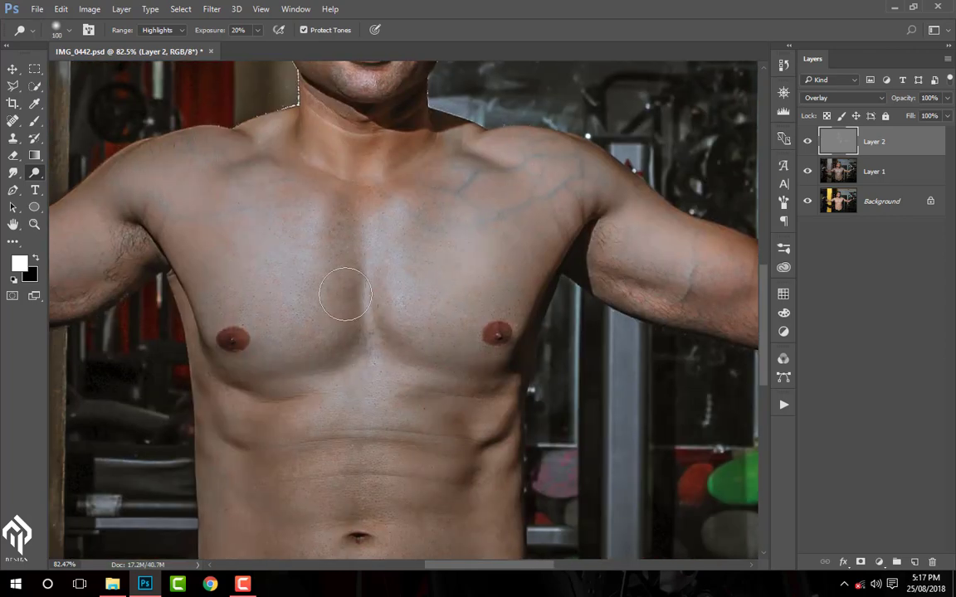
{"action": "key", "text": "bracketright"}
{"action": "key", "text": "bracketright"}
{"action": "key", "text": "bracketright"}
{"action": "key", "text": "bracketright"}
{"action": "key", "text": "bracketright"}
{"action": "key", "text": "bracketright"}
{"action": "key", "text": "bracketright"}
{"action": "left_click_drag", "start_coordinate": [373, 266], "coordinate": [542, 316]}
{"action": "key", "text": "bracketleft"}
{"action": "key", "text": "bracketleft"}
{"action": "key", "text": "bracketleft"}
{"action": "key", "text": "bracketleft"}
{"action": "key", "text": "bracketleft"}
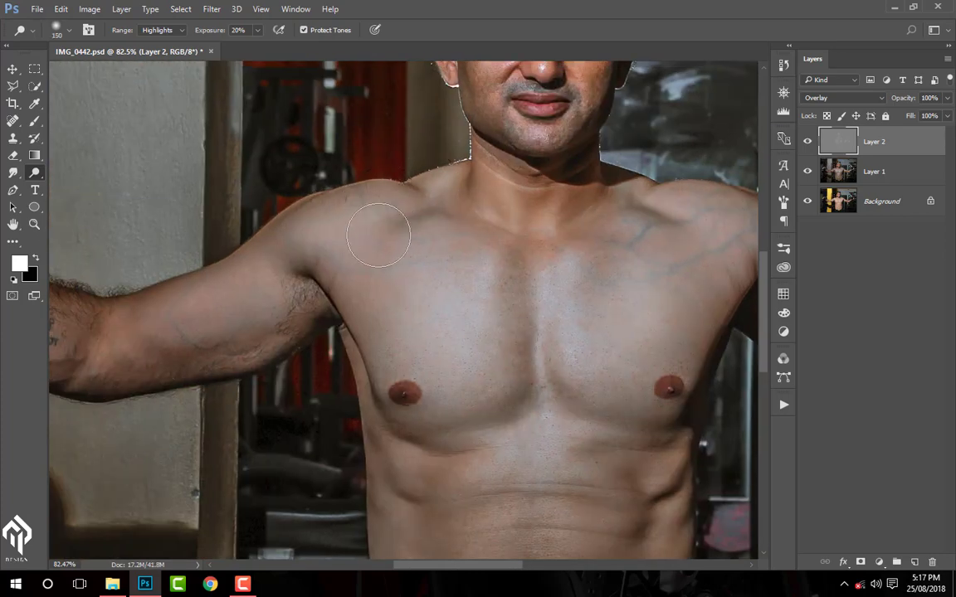
{"action": "scroll", "coordinate": [379, 236], "scroll_direction": "left", "scroll_amount": 5}
{"action": "key", "text": "bracketright"}
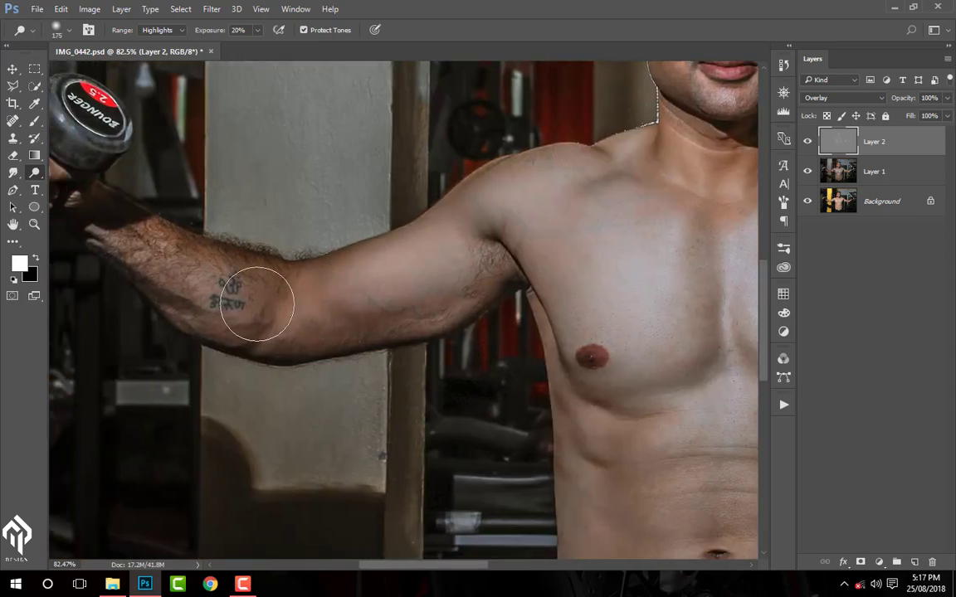
{"action": "scroll", "coordinate": [274, 245], "scroll_direction": "down", "scroll_amount": 3}
{"action": "scroll", "coordinate": [274, 245], "scroll_direction": "right", "scroll_amount": 3}
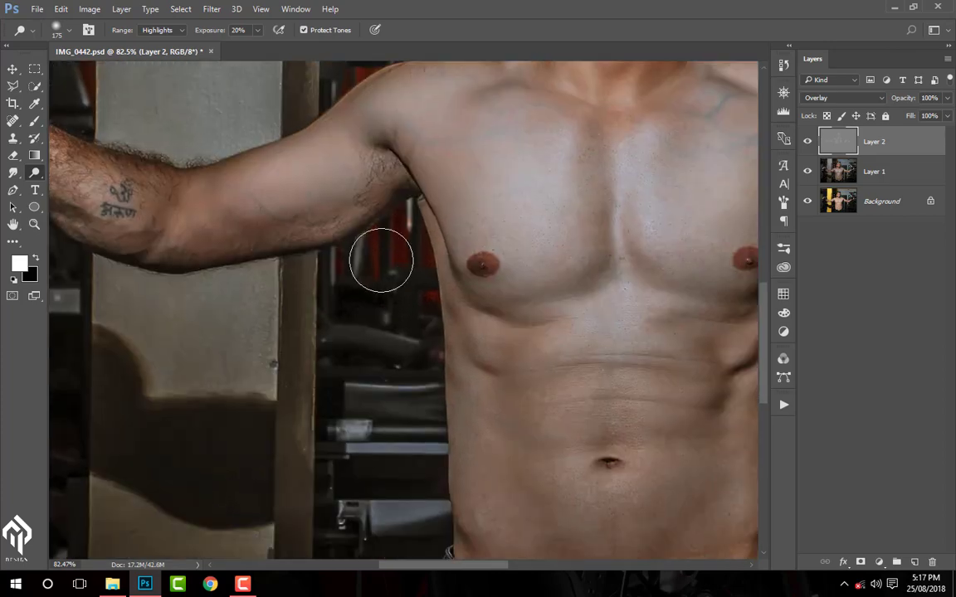
{"action": "key", "text": "bracketleft"}
{"action": "key", "text": "bracketleft"}
{"action": "key", "text": "bracketleft"}
Step: Dodge under the chest and across the abs to the navel, enlarging the brush to 125
{"action": "scroll", "coordinate": [377, 265], "scroll_direction": "down", "scroll_amount": 3}
{"action": "scroll", "coordinate": [377, 264], "scroll_direction": "right", "scroll_amount": 3}
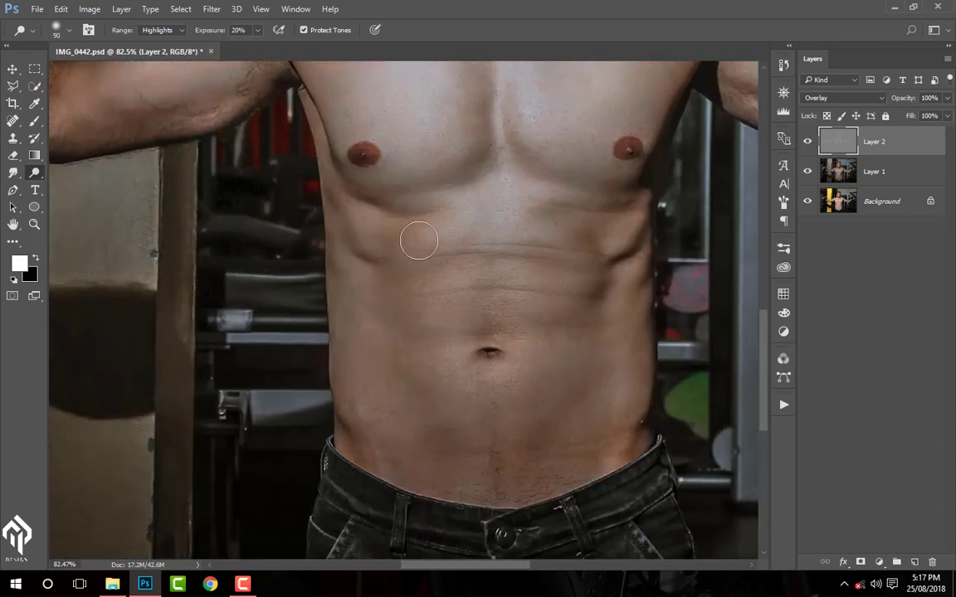
{"action": "key", "text": "bracketleft"}
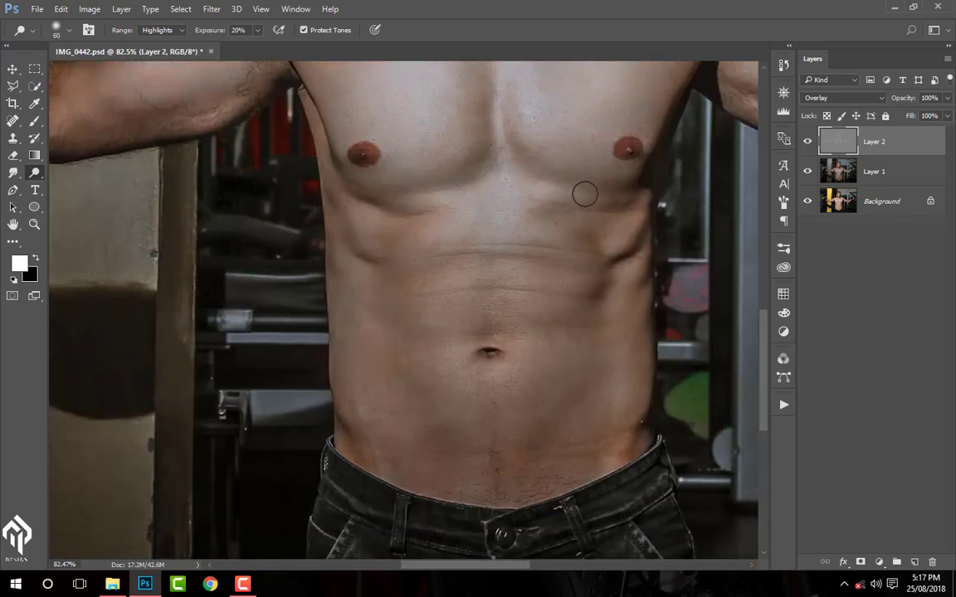
{"action": "key", "text": "bracketright"}
{"action": "left_click_drag", "start_coordinate": [585, 193], "coordinate": [498, 256]}
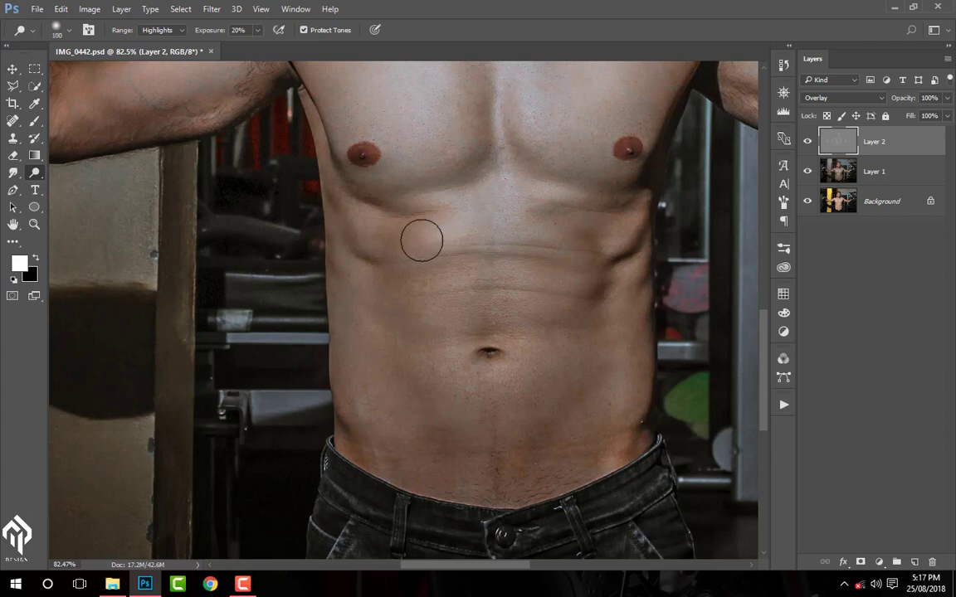
{"action": "key", "text": "bracketright"}
{"action": "mouse_move", "coordinate": [421, 241]}
{"action": "left_mouse_down"}
{"action": "mouse_move", "coordinate": [532, 237]}
{"action": "mouse_move", "coordinate": [542, 298]}
{"action": "mouse_move", "coordinate": [540, 284]}
{"action": "mouse_move", "coordinate": [534, 296]}
{"action": "mouse_move", "coordinate": [497, 307]}
{"action": "mouse_move", "coordinate": [469, 301]}
{"action": "left_mouse_up"}
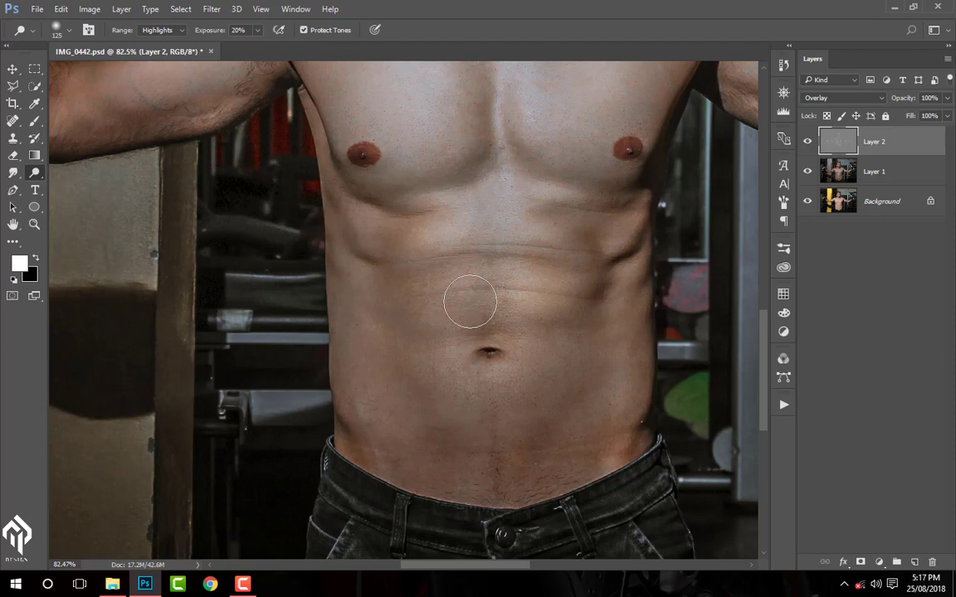
{"action": "scroll", "coordinate": [469, 310], "scroll_direction": "down", "scroll_amount": 2}
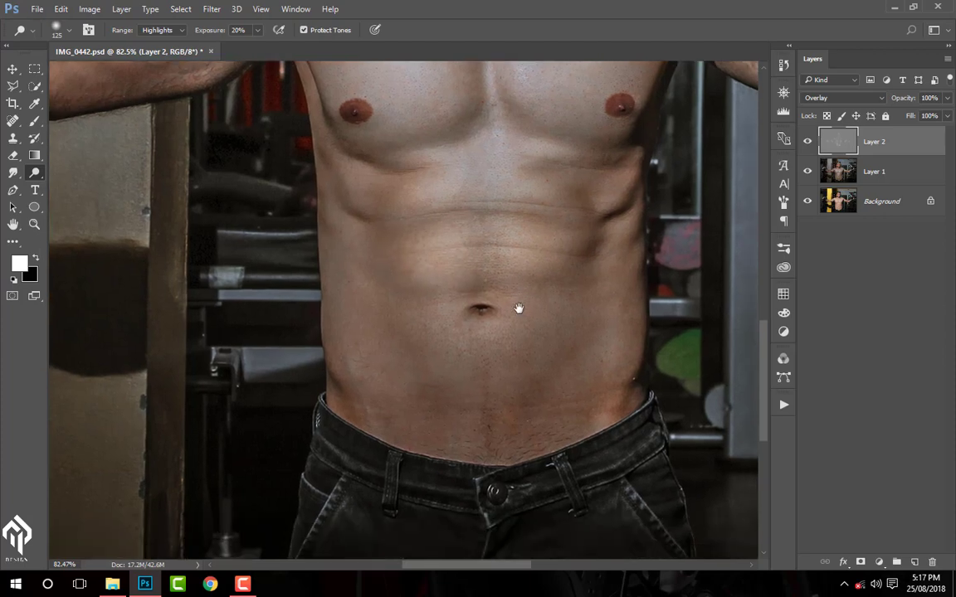
{"action": "mouse_move", "coordinate": [439, 323]}
{"action": "left_mouse_down"}
{"action": "mouse_move", "coordinate": [461, 363]}
{"action": "mouse_move", "coordinate": [440, 321]}
{"action": "mouse_move", "coordinate": [505, 327]}
{"action": "mouse_move", "coordinate": [550, 318]}
{"action": "mouse_move", "coordinate": [515, 363]}
{"action": "left_mouse_up"}
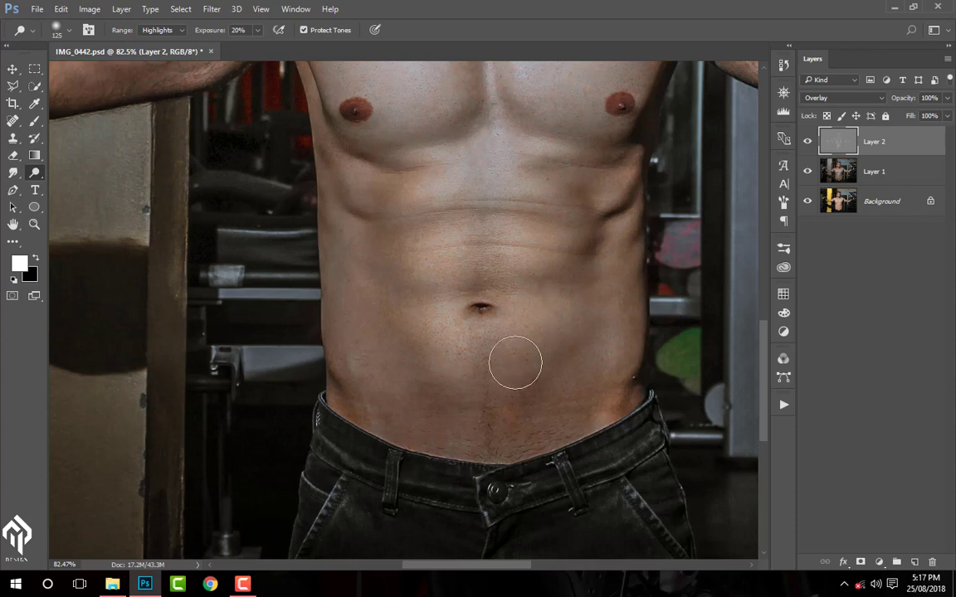
{"action": "scroll", "coordinate": [530, 373], "scroll_direction": "down", "scroll_amount": 3}
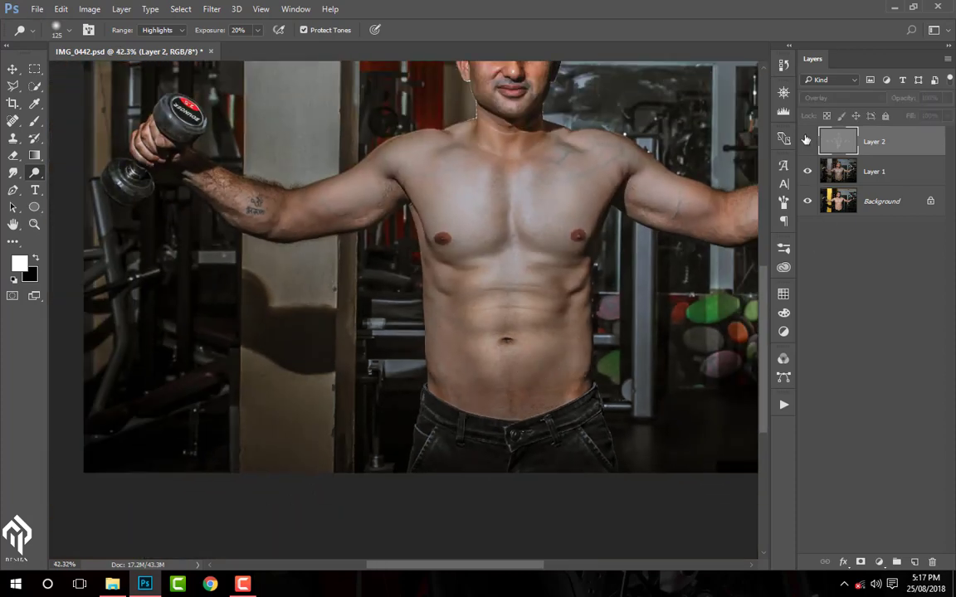
Step: Toggle Layer 2 to compare the dodging, then frame the lower abdomen
{"action": "left_click", "coordinate": [807, 141]}
{"action": "left_click", "coordinate": [807, 141]}
{"action": "left_click_drag", "start_coordinate": [601, 319], "coordinate": [566, 335]}
{"action": "scroll", "coordinate": [566, 336], "scroll_direction": "up", "scroll_amount": 2}
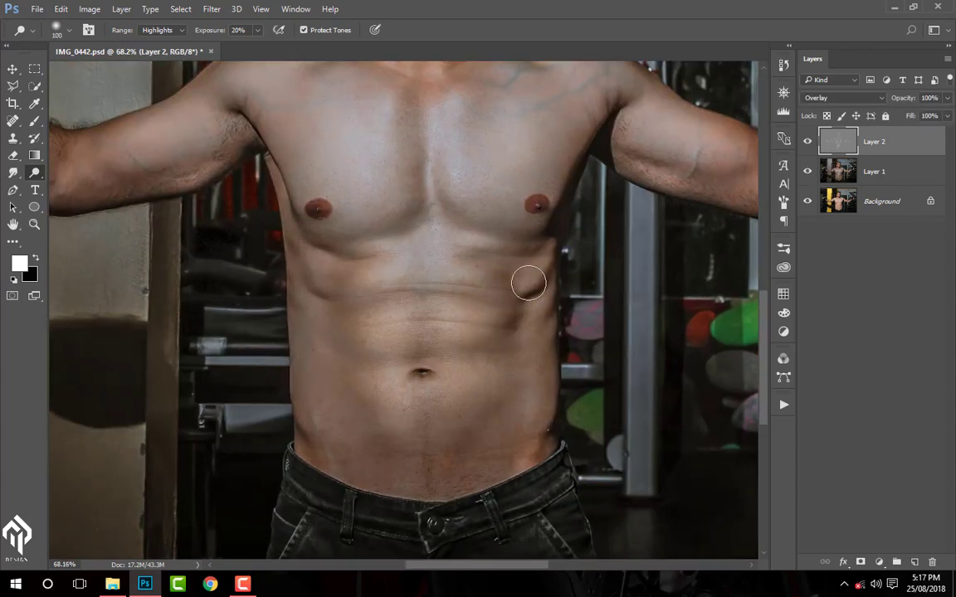
{"action": "scroll", "coordinate": [539, 274], "scroll_direction": "up", "scroll_amount": 3}
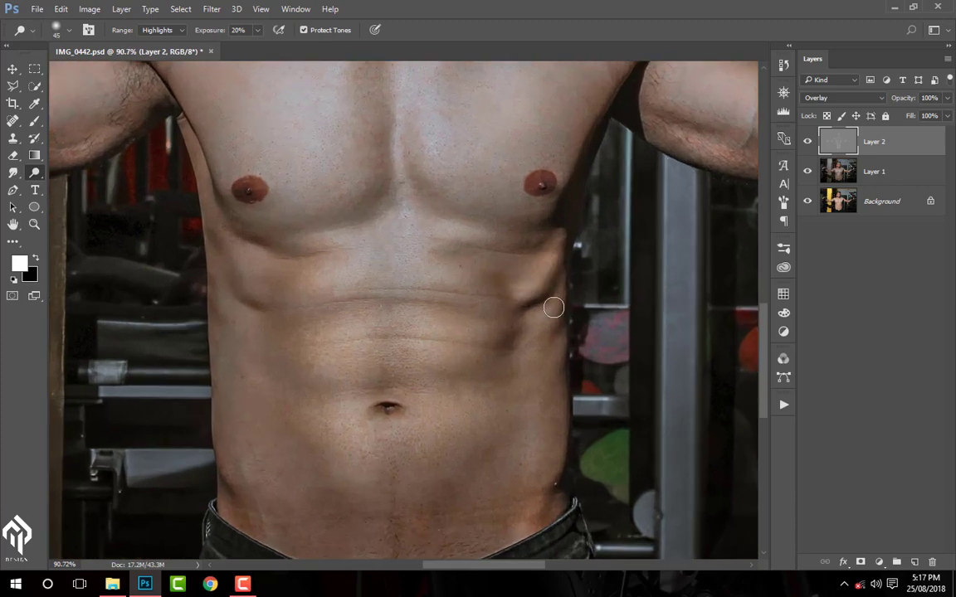
{"action": "left_click_drag", "start_coordinate": [201, 290], "coordinate": [237, 301]}
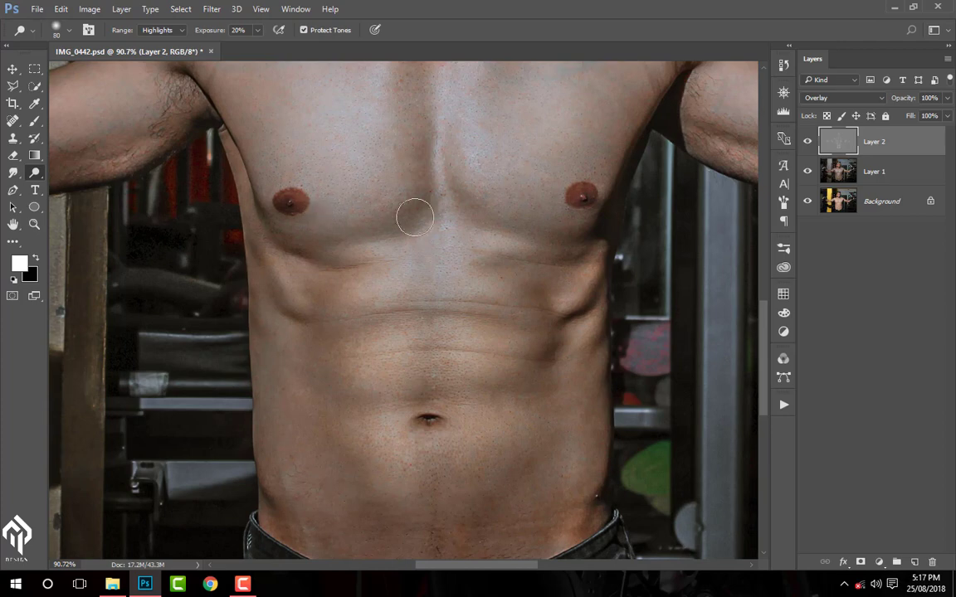
{"action": "left_click_drag", "start_coordinate": [351, 291], "coordinate": [363, 255]}
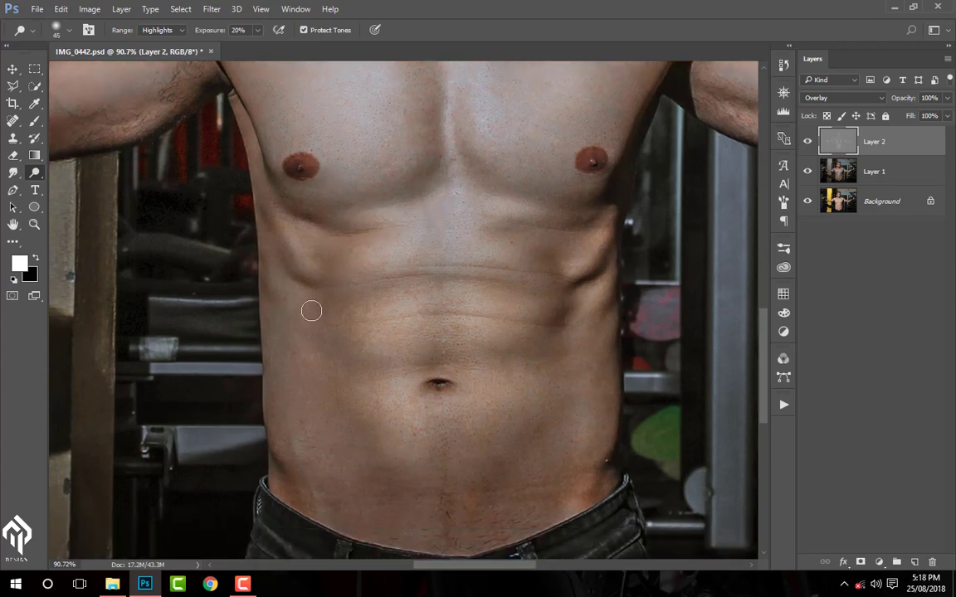
{"action": "left_click_drag", "start_coordinate": [318, 353], "coordinate": [313, 319]}
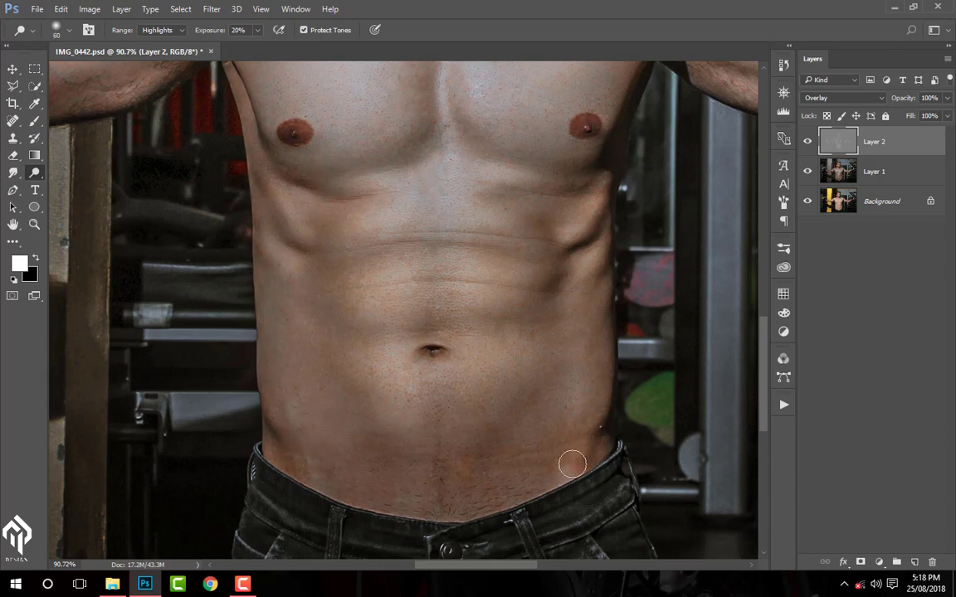
Step: Brighten the right and upper abdomen toward the navel, then frame the chest and tattooed arm
{"action": "left_click_drag", "start_coordinate": [523, 373], "coordinate": [513, 272]}
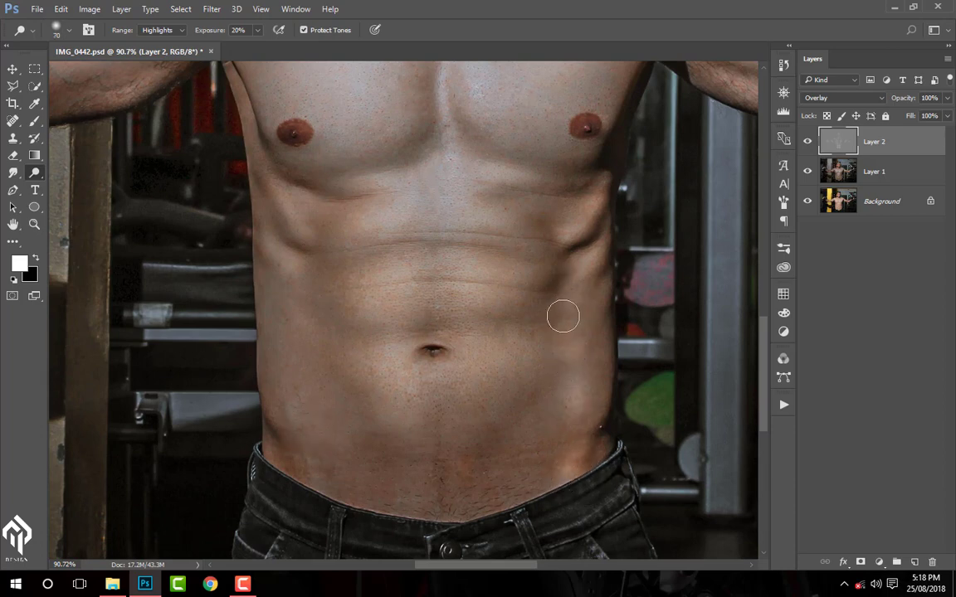
{"action": "left_click_drag", "start_coordinate": [379, 434], "coordinate": [378, 431]}
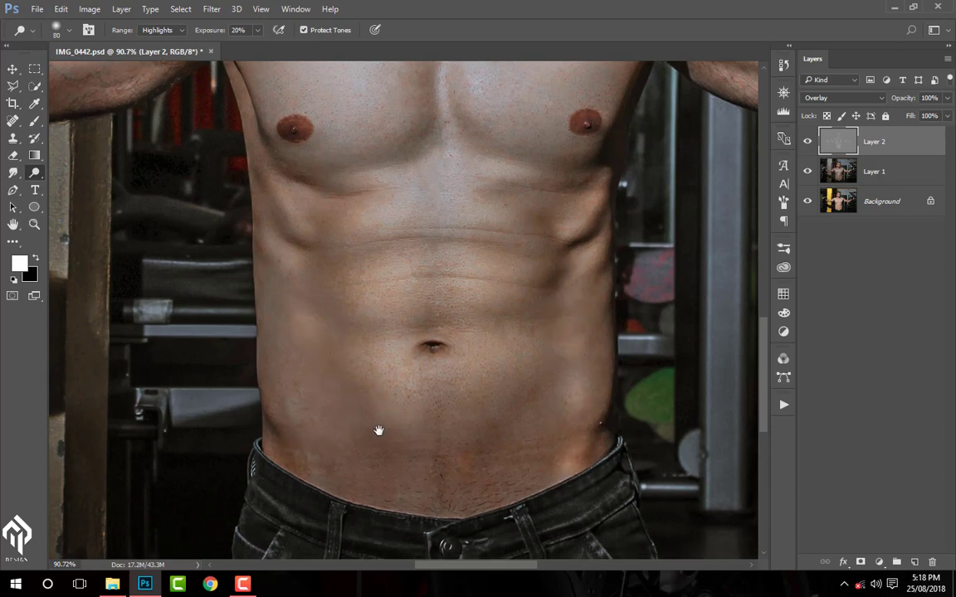
{"action": "left_click_drag", "start_coordinate": [487, 217], "coordinate": [492, 190]}
{"action": "mouse_move", "coordinate": [487, 227]}
{"action": "left_mouse_down"}
{"action": "mouse_move", "coordinate": [457, 309]}
{"action": "mouse_move", "coordinate": [482, 301]}
{"action": "left_mouse_up"}
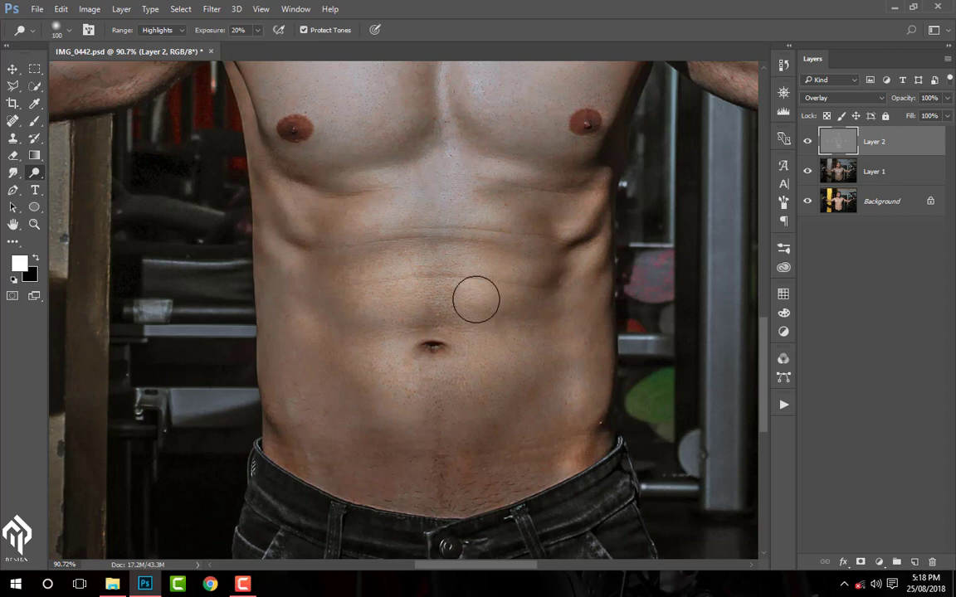
{"action": "key", "text": "bracketright"}
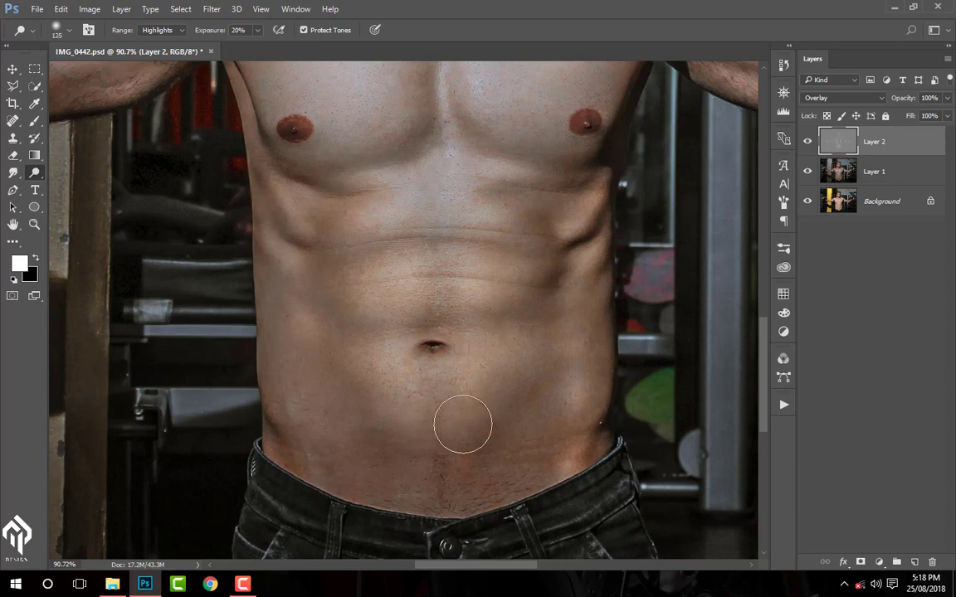
{"action": "key", "text": "bracketright"}
{"action": "key", "text": "bracketright"}
{"action": "key", "text": "bracketright"}
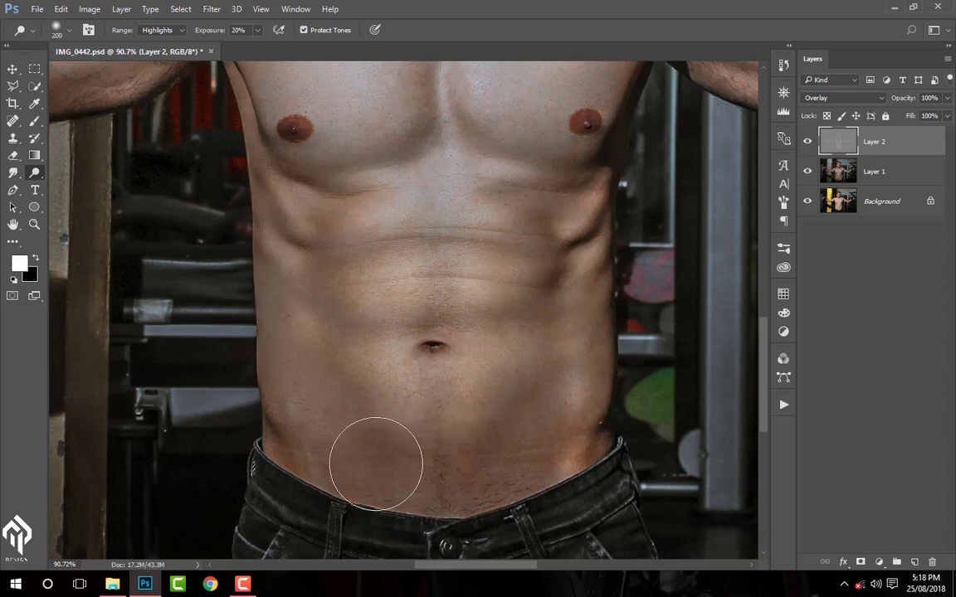
{"action": "scroll", "coordinate": [531, 452], "scroll_direction": "down", "scroll_amount": 5}
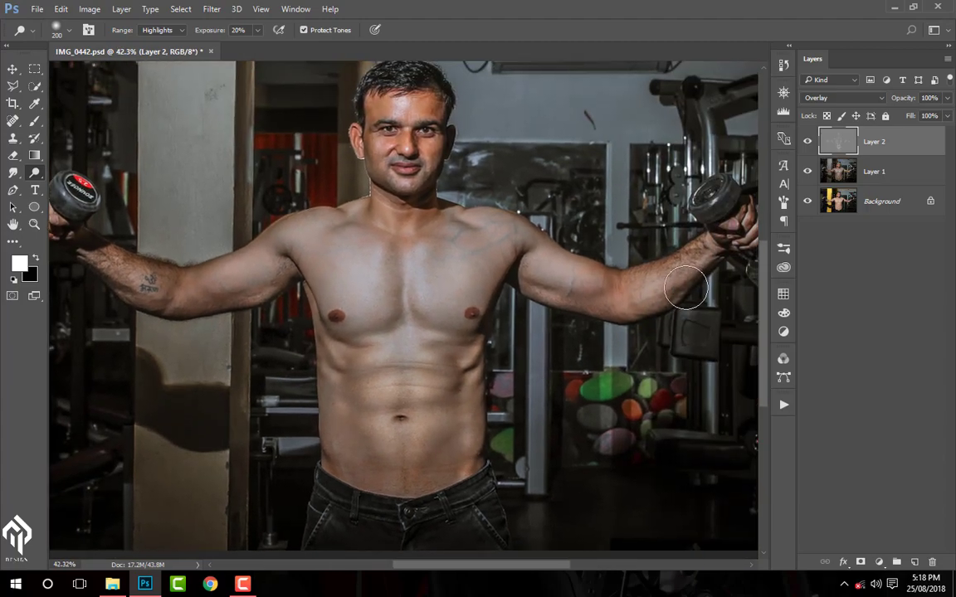
{"action": "scroll", "coordinate": [686, 282], "scroll_direction": "up", "scroll_amount": 2}
{"action": "scroll", "coordinate": [593, 283], "scroll_direction": "up", "scroll_amount": 1}
{"action": "scroll", "coordinate": [609, 186], "scroll_direction": "up", "scroll_amount": 1}
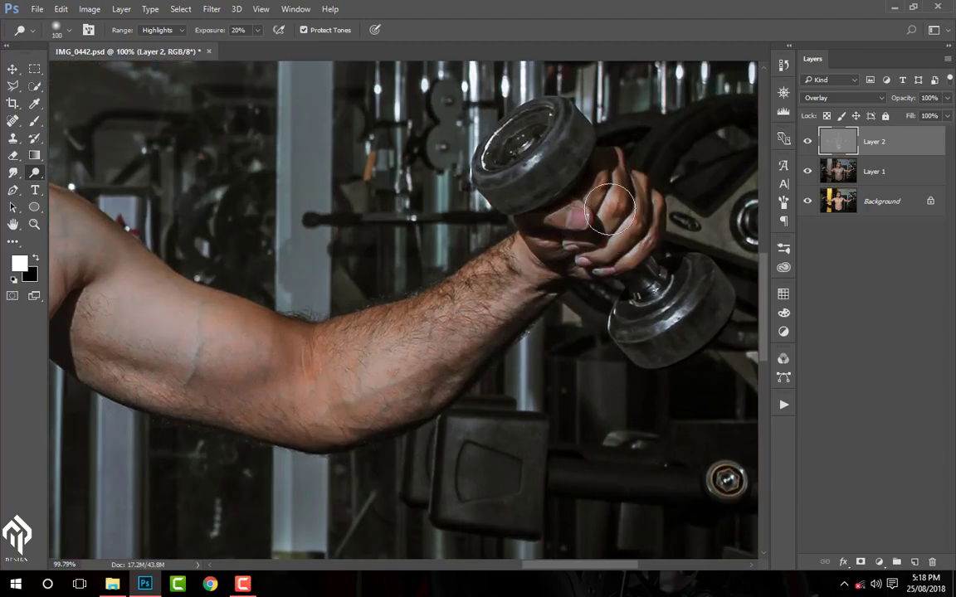
{"action": "scroll", "coordinate": [610, 212], "scroll_direction": "down", "scroll_amount": 3}
{"action": "left_click_drag", "start_coordinate": [112, 307], "coordinate": [217, 312]}
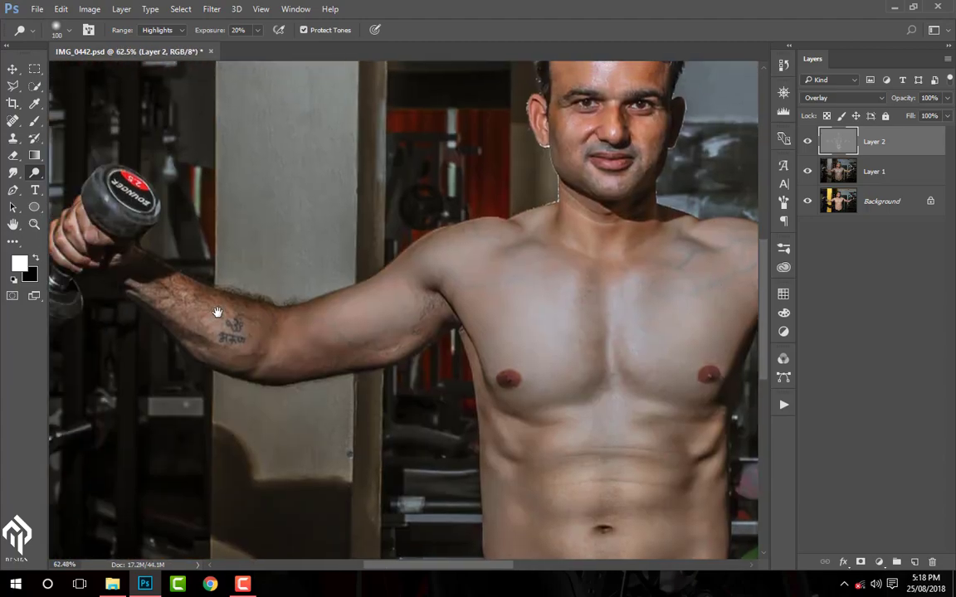
Step: Set the brush to 150, hide Layer 2 to compare, and bring up the toning tool flyout
{"action": "scroll", "coordinate": [216, 312], "scroll_direction": "up", "scroll_amount": 1}
{"action": "key", "text": "bracketright"}
{"action": "key", "text": "bracketright"}
{"action": "key", "text": "bracketright"}
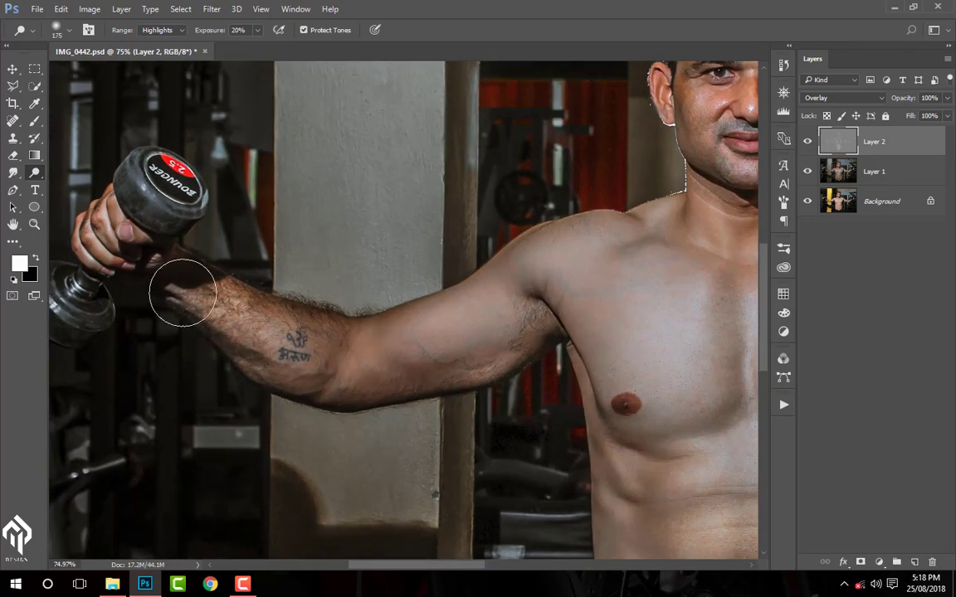
{"action": "scroll", "coordinate": [183, 295], "scroll_direction": "left", "scroll_amount": 2}
{"action": "scroll", "coordinate": [183, 295], "scroll_direction": "up", "scroll_amount": 1}
{"action": "key", "text": "bracketleft"}
{"action": "left_click_drag", "start_coordinate": [553, 264], "coordinate": [380, 252]}
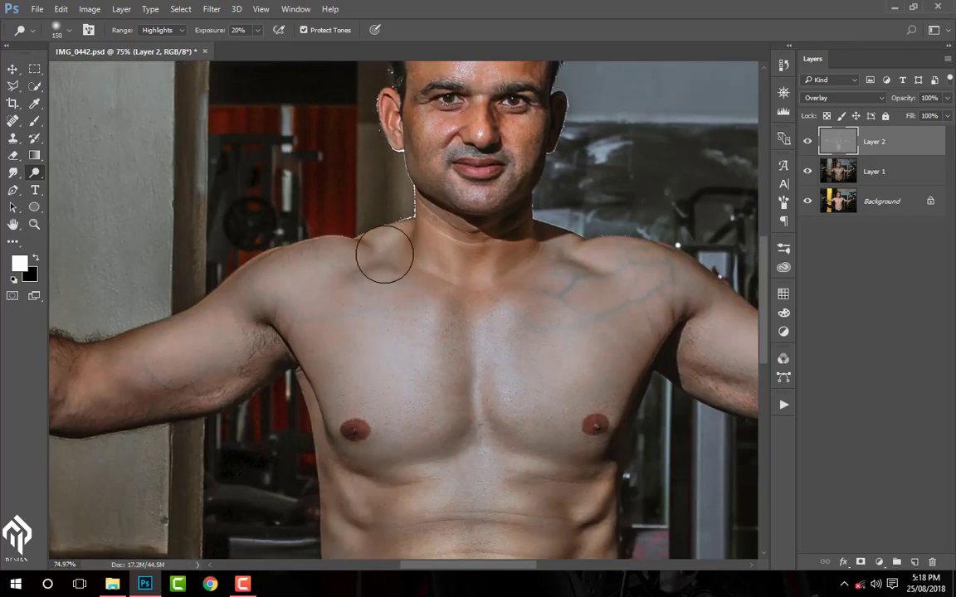
{"action": "scroll", "coordinate": [383, 253], "scroll_direction": "down", "scroll_amount": 1}
{"action": "scroll", "coordinate": [404, 261], "scroll_direction": "down", "scroll_amount": 2}
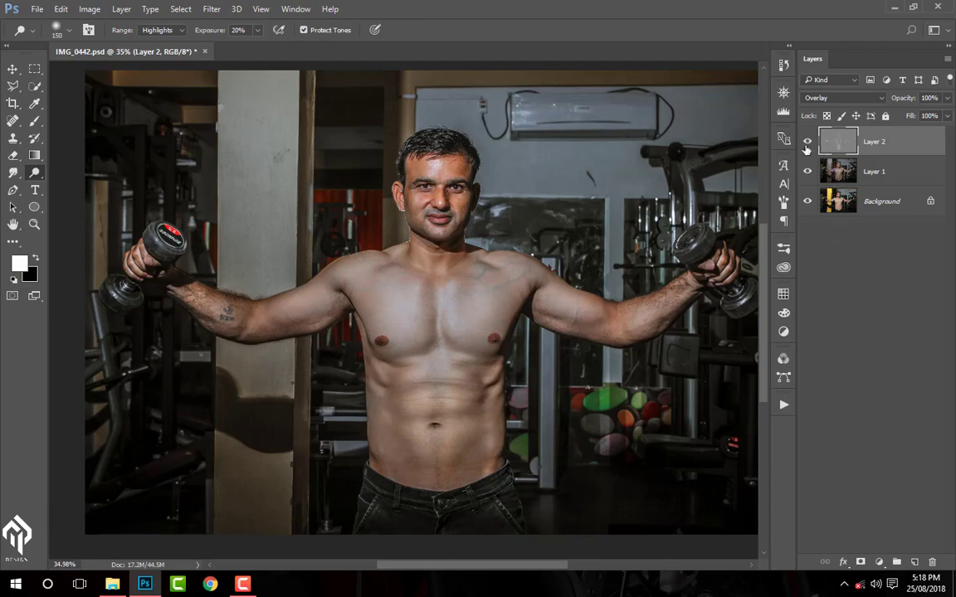
{"action": "left_click", "coordinate": [807, 143]}
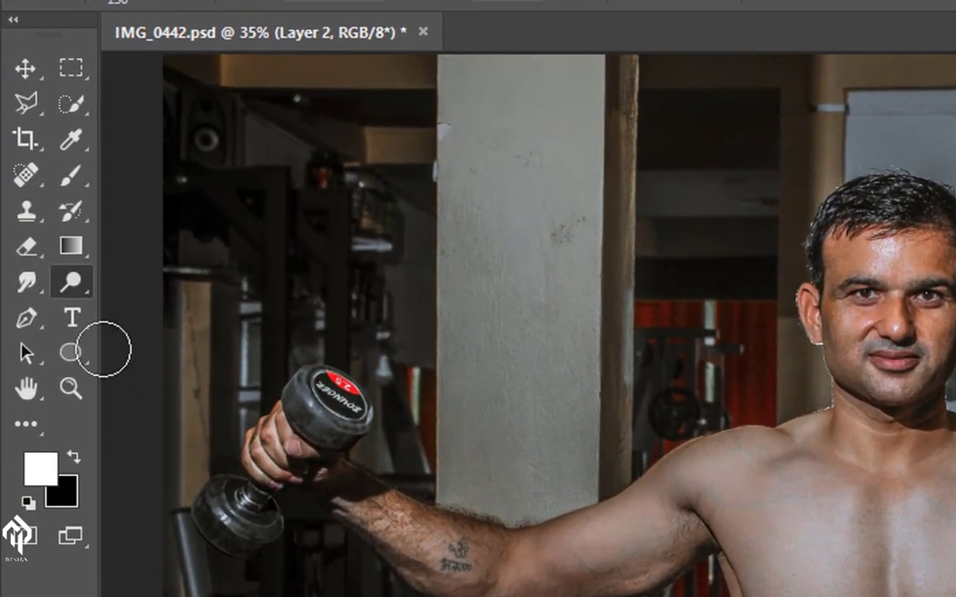
{"action": "right_click", "coordinate": [70, 282]}
Step: Switch to the Burn tool (Midtones, 12%) and darken the lower-chest crease with a 60 brush
{"action": "left_click", "coordinate": [190, 309]}
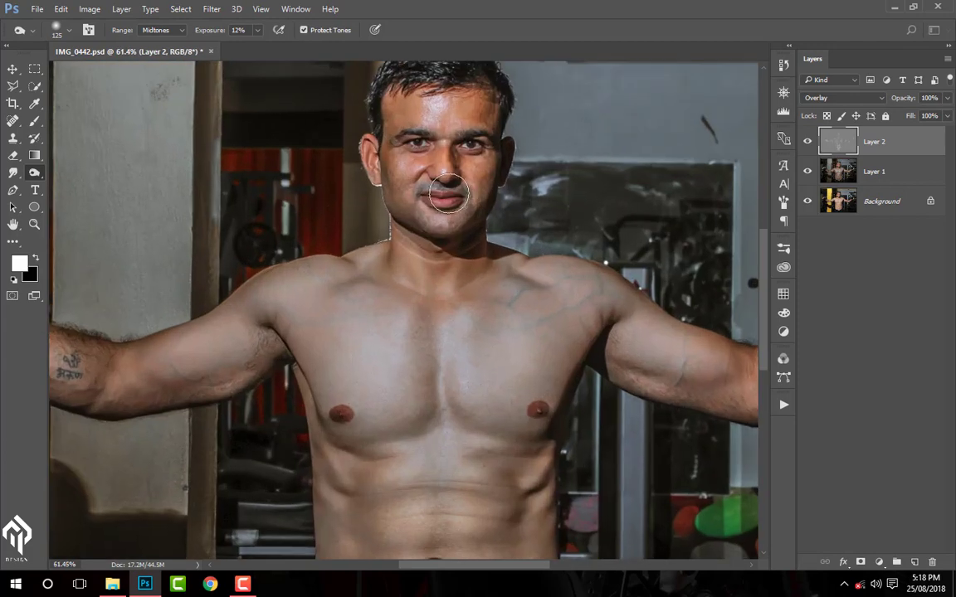
{"action": "scroll", "coordinate": [457, 300], "scroll_direction": "up", "scroll_amount": 5}
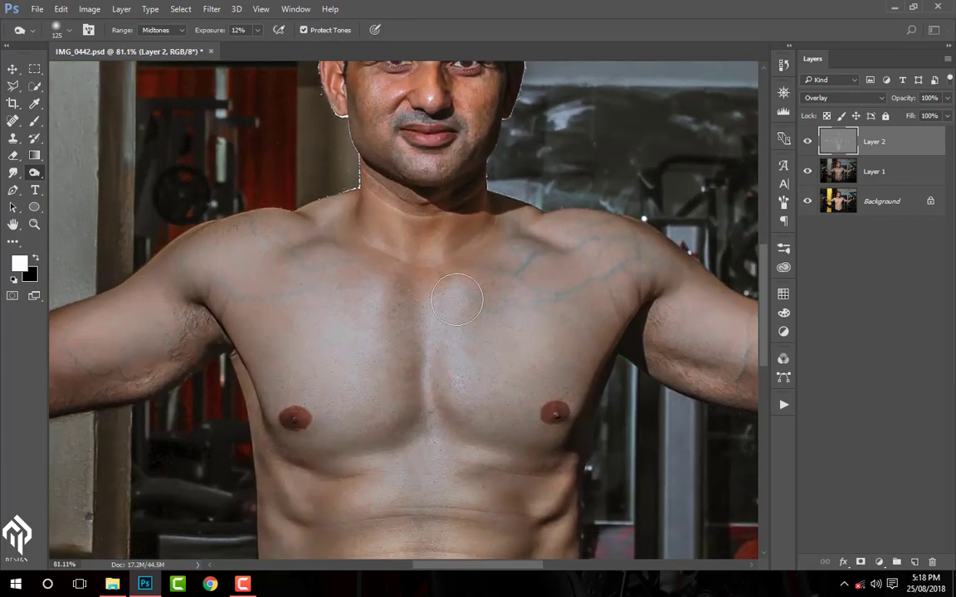
{"action": "scroll", "coordinate": [443, 352], "scroll_direction": "up", "scroll_amount": 2}
{"action": "key", "text": "bracketleft"}
{"action": "key", "text": "bracketleft"}
{"action": "key", "text": "bracketleft"}
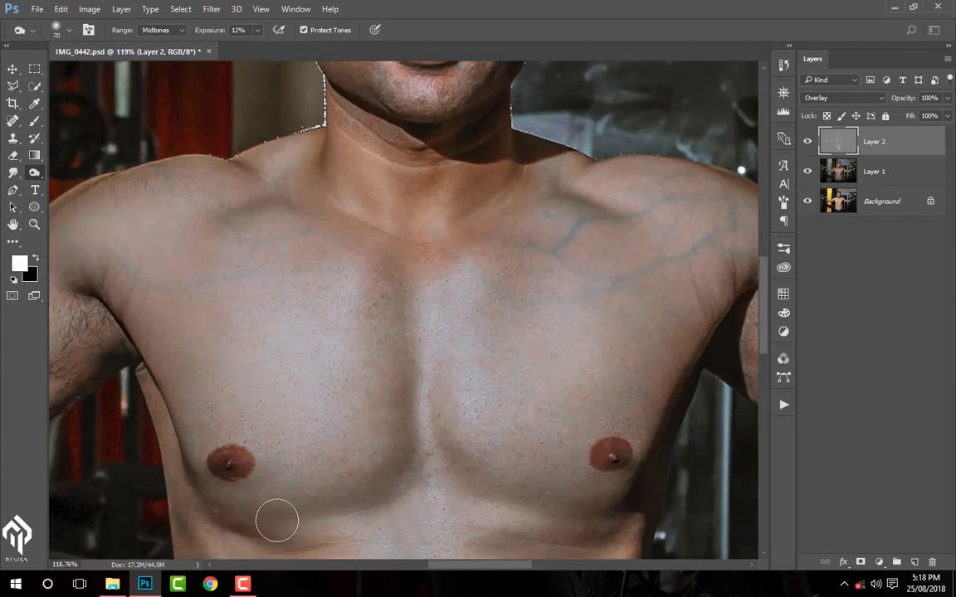
{"action": "left_click_drag", "start_coordinate": [276, 521], "coordinate": [468, 491]}
Step: Move over the abdominal muscles and settle the burn brush back at 60 after trying 80
{"action": "left_click_drag", "start_coordinate": [637, 512], "coordinate": [589, 249]}
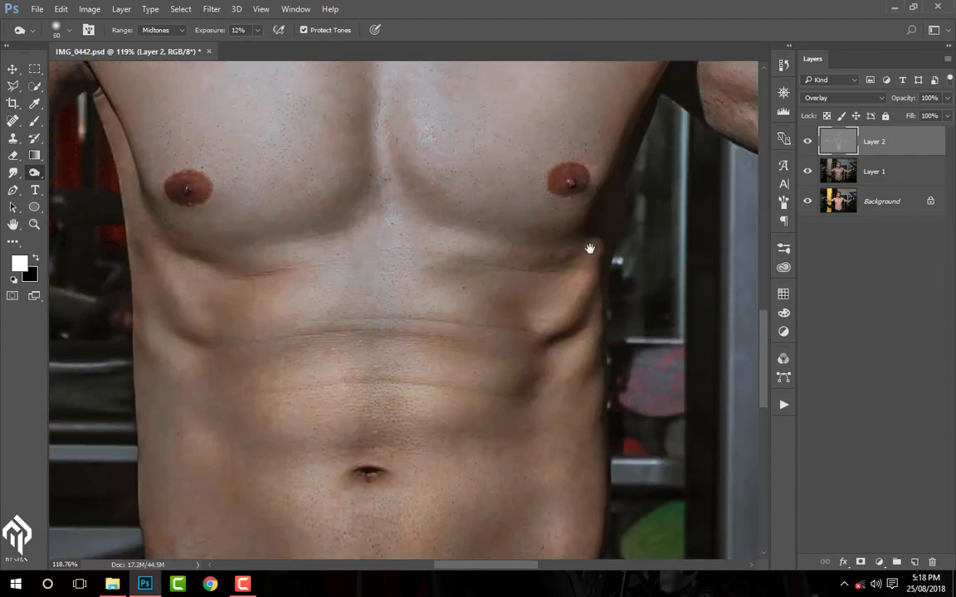
{"action": "left_click_drag", "start_coordinate": [515, 317], "coordinate": [523, 269]}
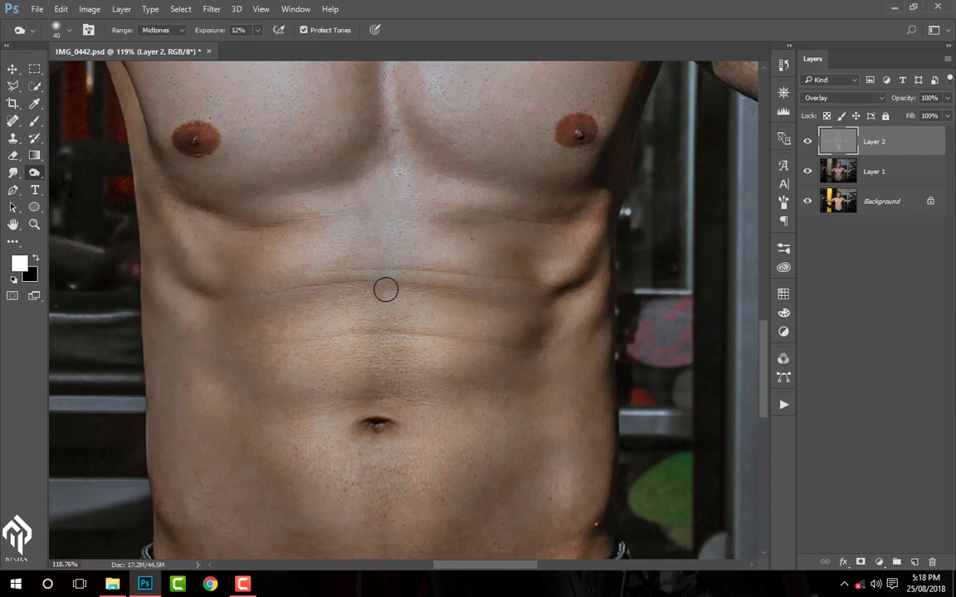
{"action": "scroll", "coordinate": [273, 301], "scroll_direction": "down", "scroll_amount": 5}
{"action": "scroll", "coordinate": [341, 198], "scroll_direction": "down", "scroll_amount": 1}
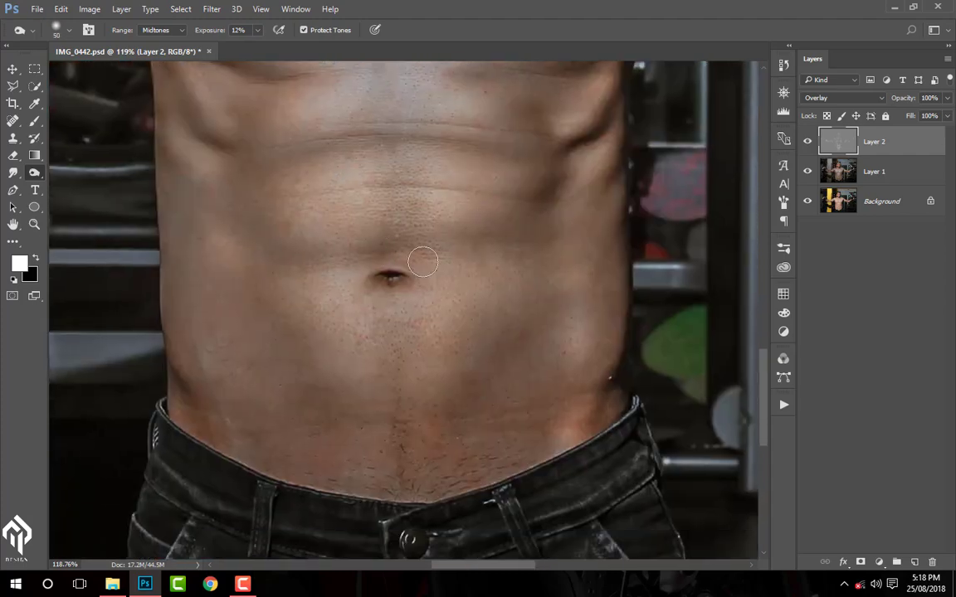
{"action": "scroll", "coordinate": [365, 241], "scroll_direction": "down", "scroll_amount": 4}
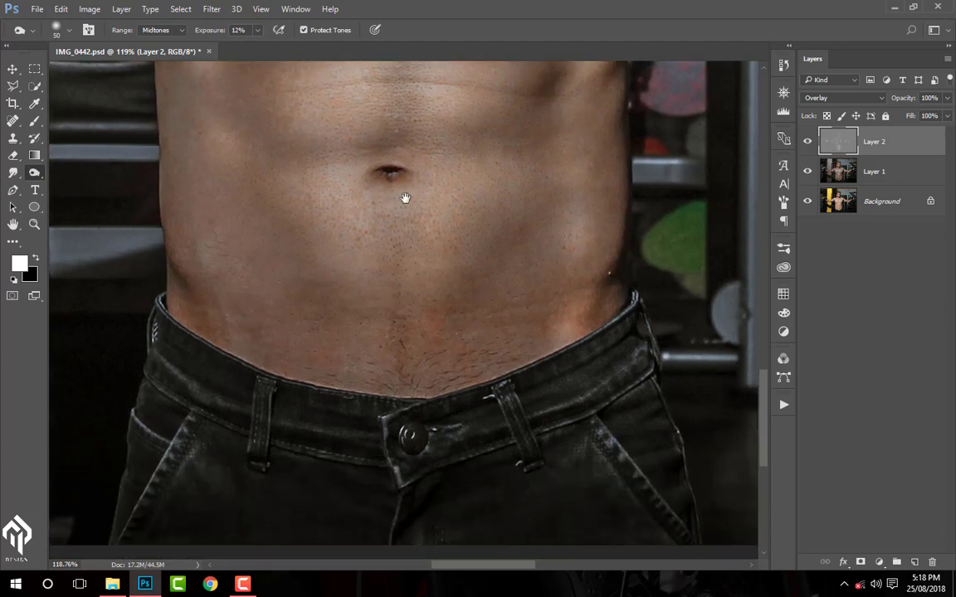
{"action": "key", "text": "bracketright"}
{"action": "key", "text": "bracketright"}
{"action": "key", "text": "bracketright"}
{"action": "key", "text": "bracketleft"}
{"action": "key", "text": "bracketleft"}
Step: Burn along the grooves between the abdominal muscles on Layer 2
{"action": "scroll", "coordinate": [390, 382], "scroll_direction": "up", "scroll_amount": 7}
{"action": "scroll", "coordinate": [377, 335], "scroll_direction": "left", "scroll_amount": 4}
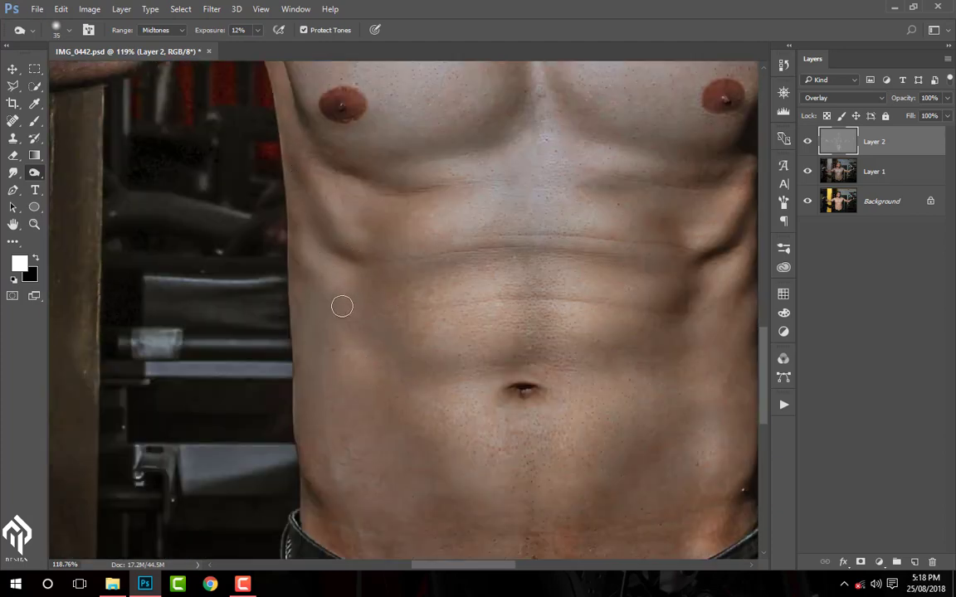
{"action": "scroll", "coordinate": [312, 260], "scroll_direction": "down", "scroll_amount": 2}
{"action": "scroll", "coordinate": [498, 249], "scroll_direction": "right", "scroll_amount": 4}
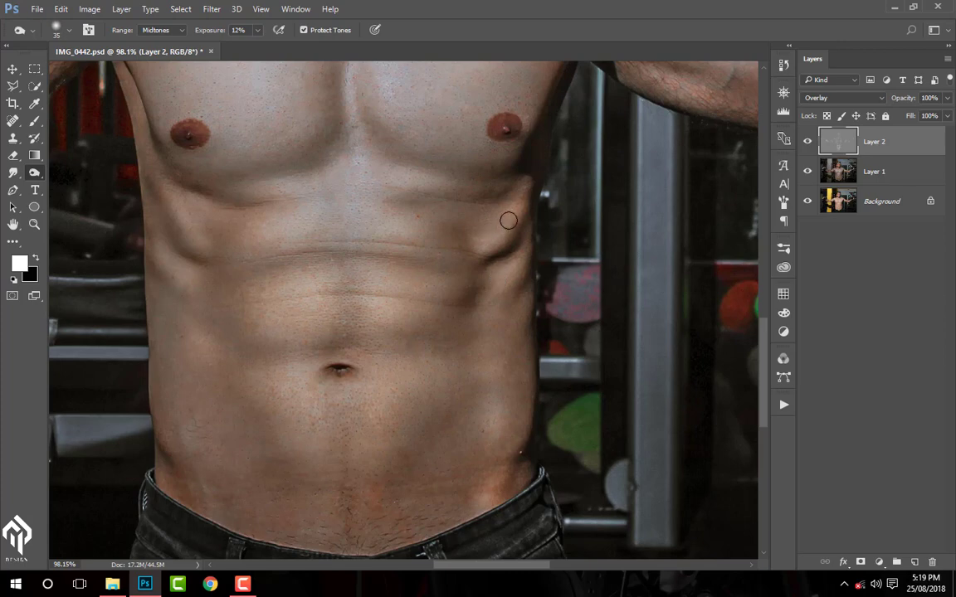
{"action": "scroll", "coordinate": [502, 262], "scroll_direction": "down", "scroll_amount": 3}
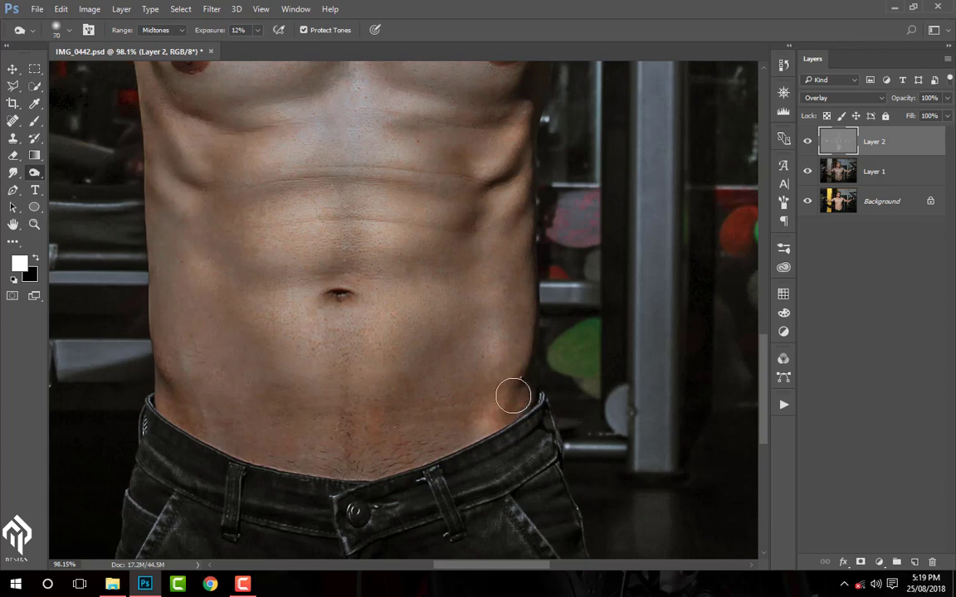
{"action": "scroll", "coordinate": [349, 436], "scroll_direction": "left", "scroll_amount": 1}
{"action": "scroll", "coordinate": [311, 339], "scroll_direction": "down", "scroll_amount": 1}
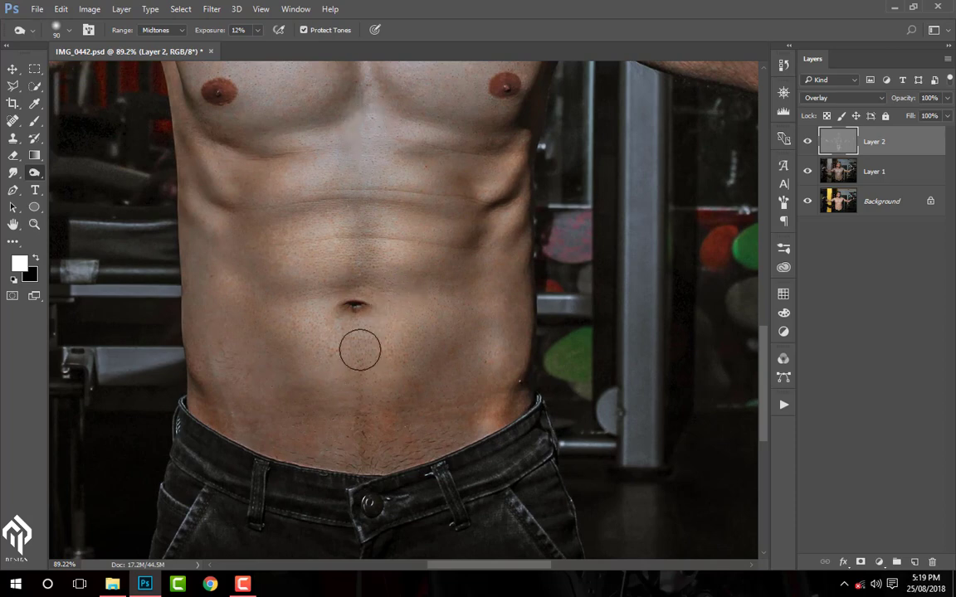
{"action": "scroll", "coordinate": [395, 415], "scroll_direction": "down", "scroll_amount": 3}
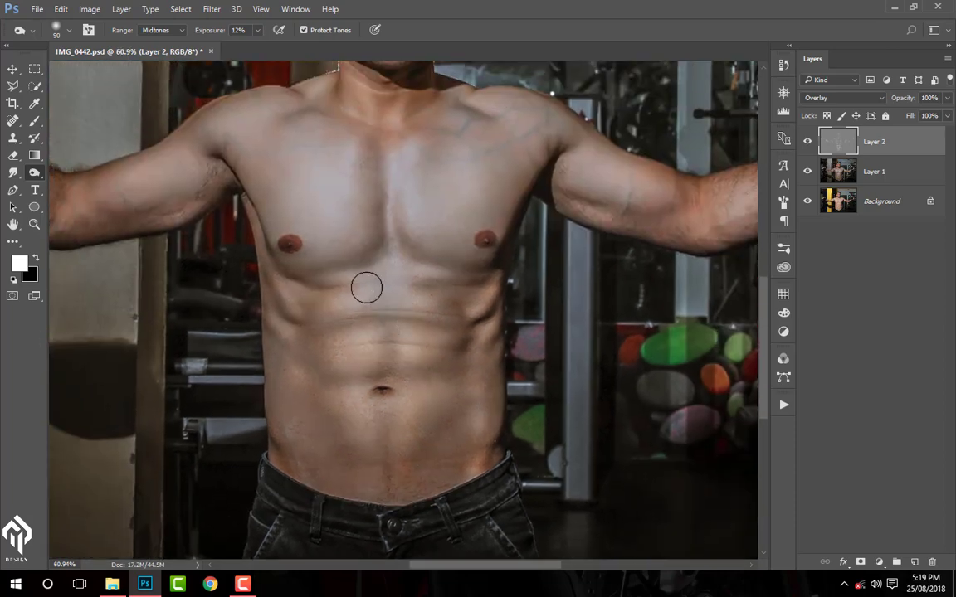
{"action": "scroll", "coordinate": [366, 287], "scroll_direction": "up", "scroll_amount": 3}
{"action": "scroll", "coordinate": [338, 288], "scroll_direction": "down", "scroll_amount": 2}
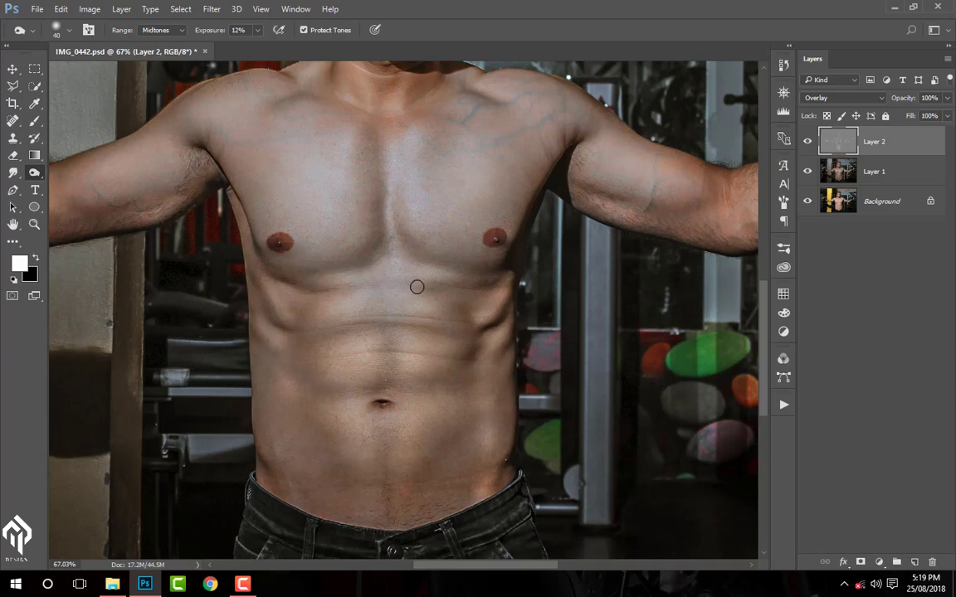
Step: Bring the neck and face into view and burn shadows around the neck and shoulders
{"action": "left_click_drag", "start_coordinate": [427, 263], "coordinate": [479, 314]}
{"action": "scroll", "coordinate": [452, 180], "scroll_direction": "up", "scroll_amount": 1}
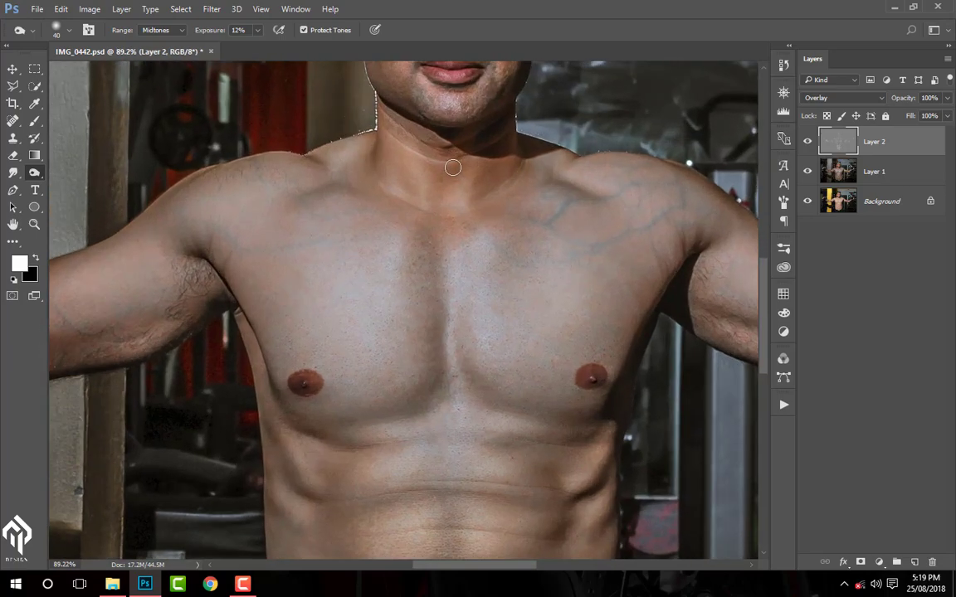
{"action": "left_click_drag", "start_coordinate": [452, 180], "coordinate": [500, 303]}
{"action": "scroll", "coordinate": [501, 304], "scroll_direction": "down", "scroll_amount": 2}
{"action": "scroll", "coordinate": [624, 330], "scroll_direction": "up", "scroll_amount": 5}
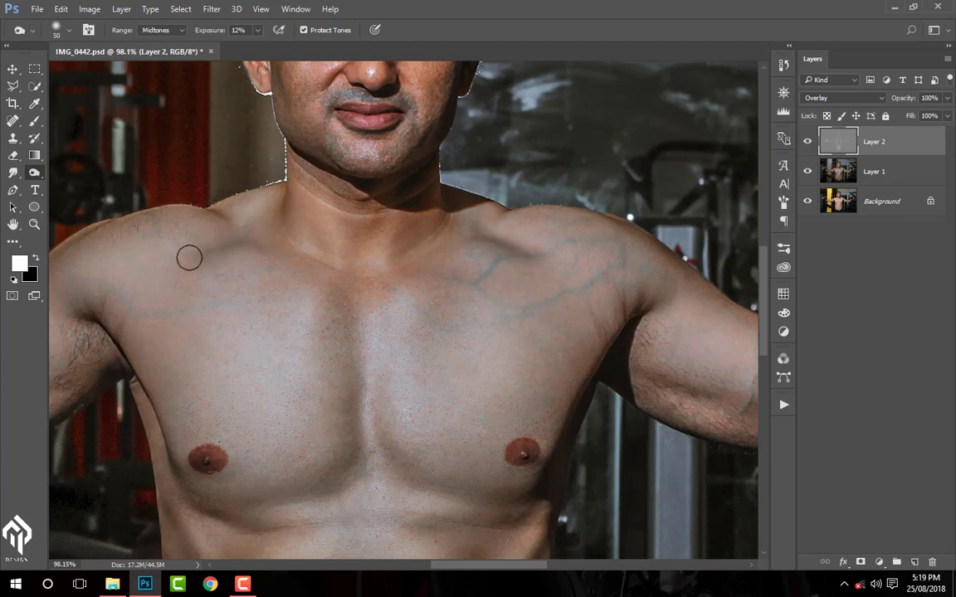
{"action": "scroll", "coordinate": [261, 257], "scroll_direction": "down", "scroll_amount": 1}
{"action": "scroll", "coordinate": [352, 300], "scroll_direction": "down", "scroll_amount": 2}
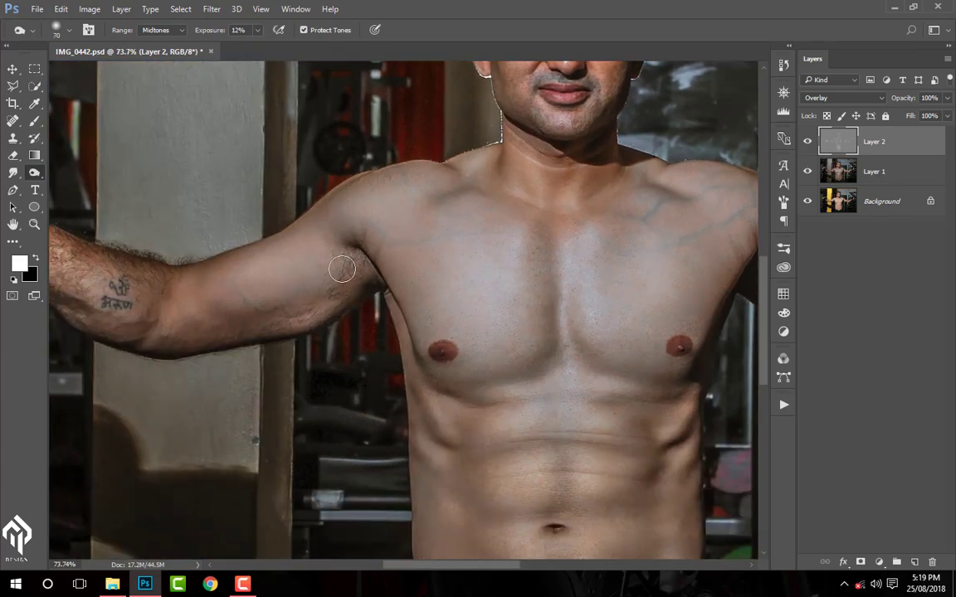
{"action": "scroll", "coordinate": [314, 308], "scroll_direction": "up", "scroll_amount": 4}
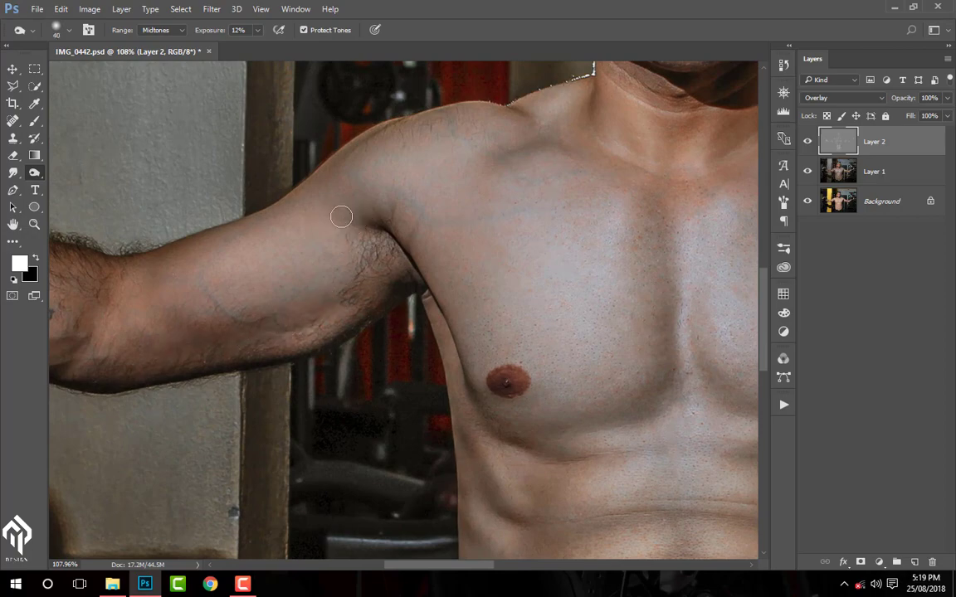
Step: Burn the shadows under the armpits and along the upper arms on Layer 2
{"action": "scroll", "coordinate": [341, 216], "scroll_direction": "down", "scroll_amount": 3}
{"action": "scroll", "coordinate": [432, 259], "scroll_direction": "up", "scroll_amount": 2}
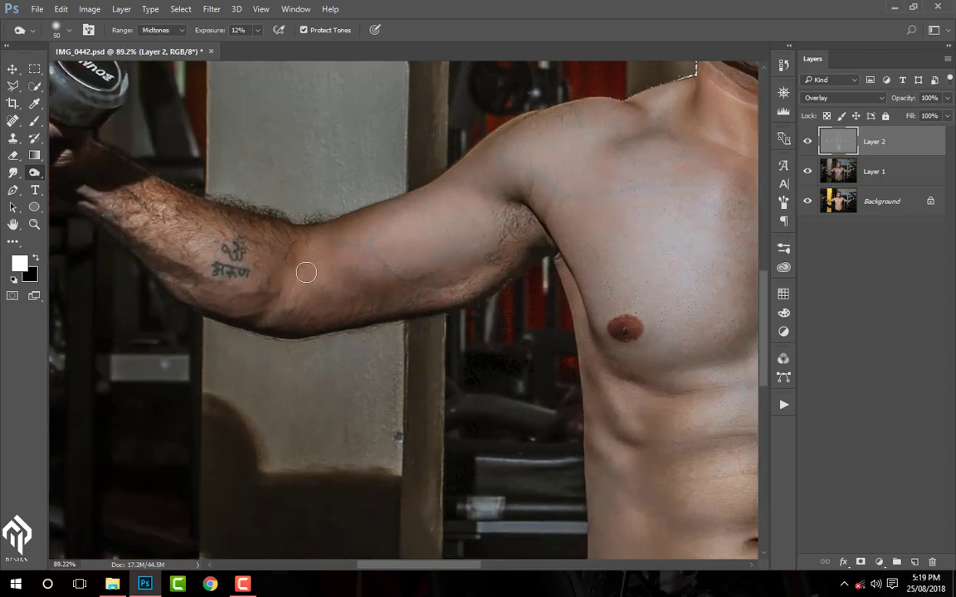
{"action": "scroll", "coordinate": [305, 272], "scroll_direction": "down", "scroll_amount": 2}
{"action": "scroll", "coordinate": [503, 227], "scroll_direction": "up", "scroll_amount": 3}
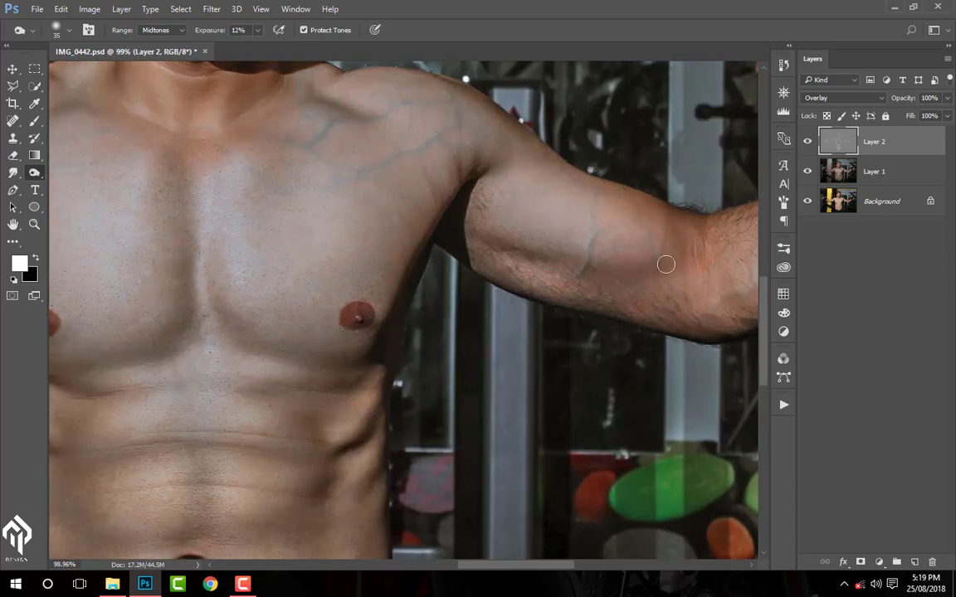
{"action": "scroll", "coordinate": [666, 264], "scroll_direction": "down", "scroll_amount": 1}
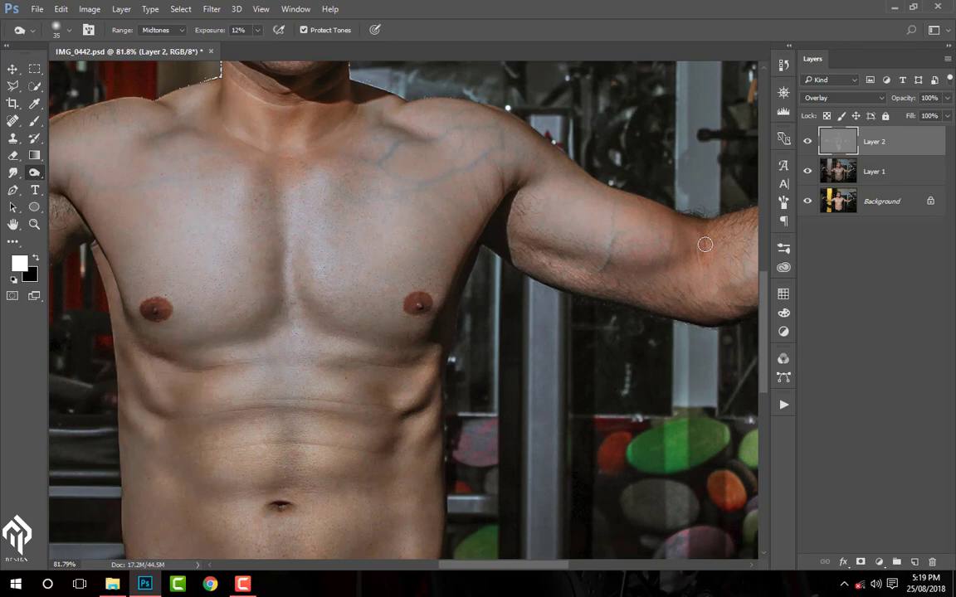
{"action": "scroll", "coordinate": [541, 336], "scroll_direction": "down", "scroll_amount": 1}
{"action": "scroll", "coordinate": [492, 341], "scroll_direction": "up", "scroll_amount": 1}
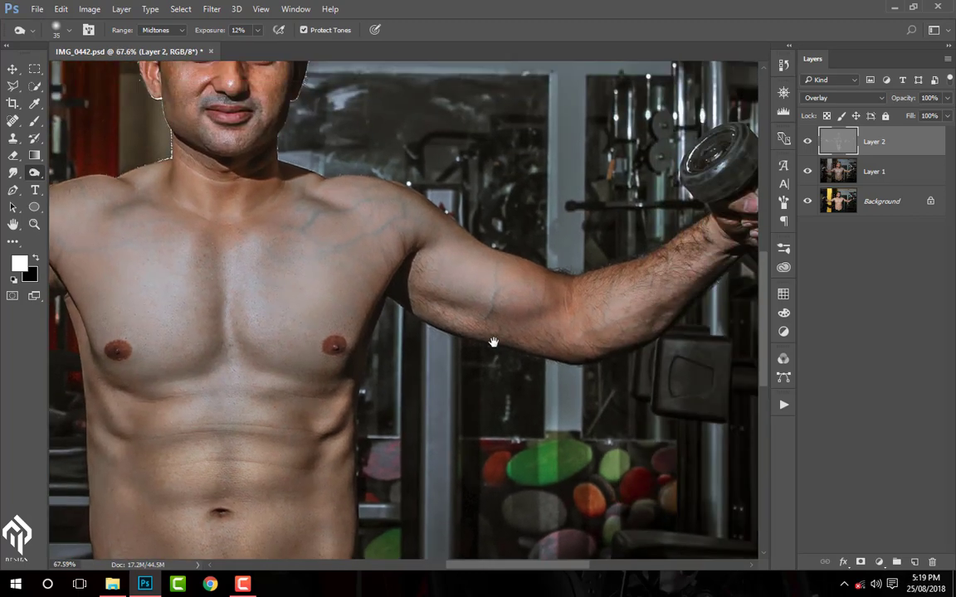
{"action": "scroll", "coordinate": [455, 222], "scroll_direction": "down", "scroll_amount": 1}
Step: Toggle Layer 2's visibility repeatedly to compare the dodge and burn before and after
{"action": "left_click", "coordinate": [807, 141]}
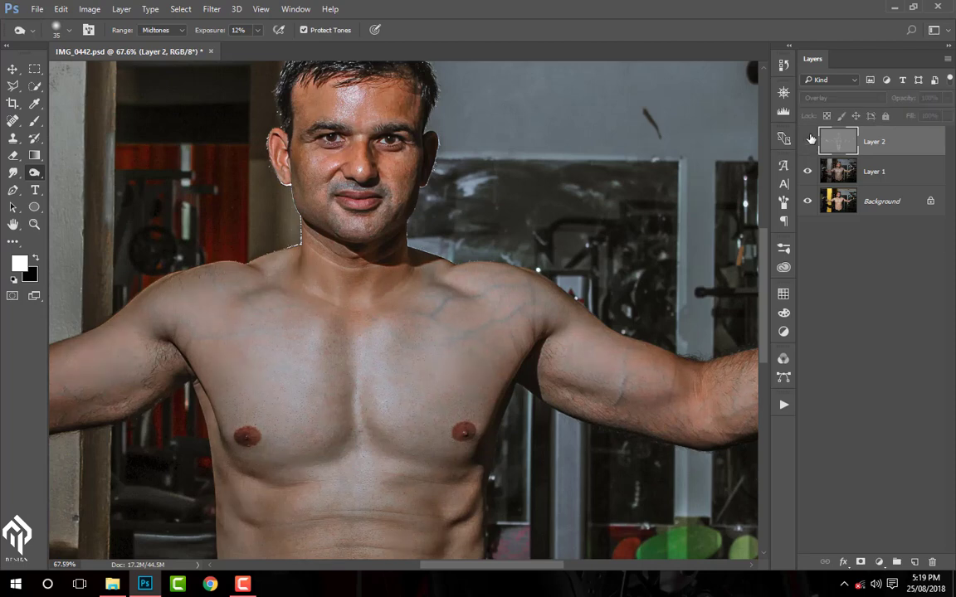
{"action": "left_click", "coordinate": [808, 141]}
{"action": "left_click", "coordinate": [808, 142]}
{"action": "left_click", "coordinate": [807, 142]}
{"action": "scroll", "coordinate": [524, 237], "scroll_direction": "down", "scroll_amount": 2}
{"action": "scroll", "coordinate": [542, 315], "scroll_direction": "down", "scroll_amount": 1}
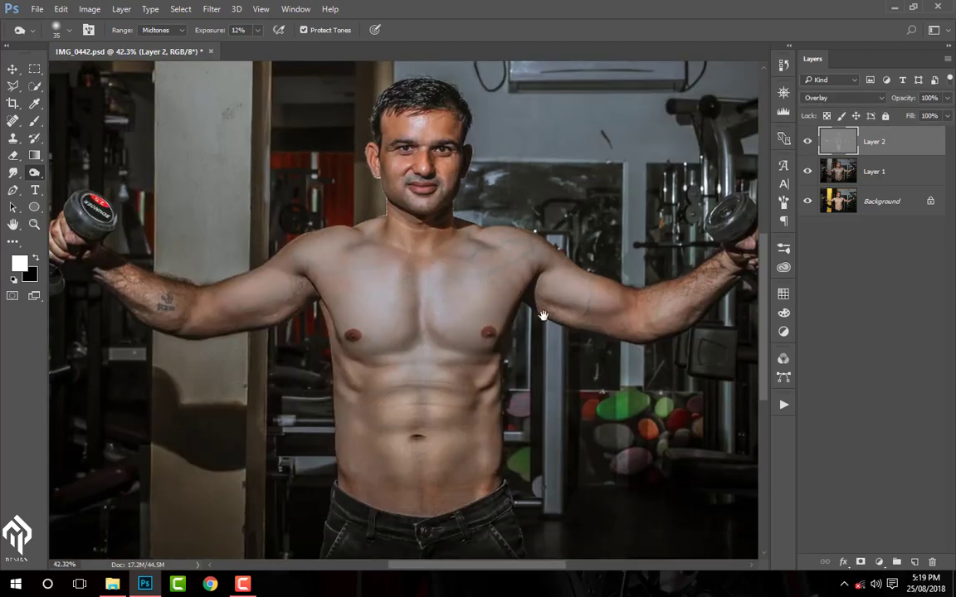
{"action": "left_click", "coordinate": [808, 142]}
{"action": "left_click", "coordinate": [807, 141]}
{"action": "left_click", "coordinate": [807, 142]}
{"action": "left_click", "coordinate": [808, 142]}
{"action": "scroll", "coordinate": [811, 147], "scroll_direction": "down", "scroll_amount": 1}
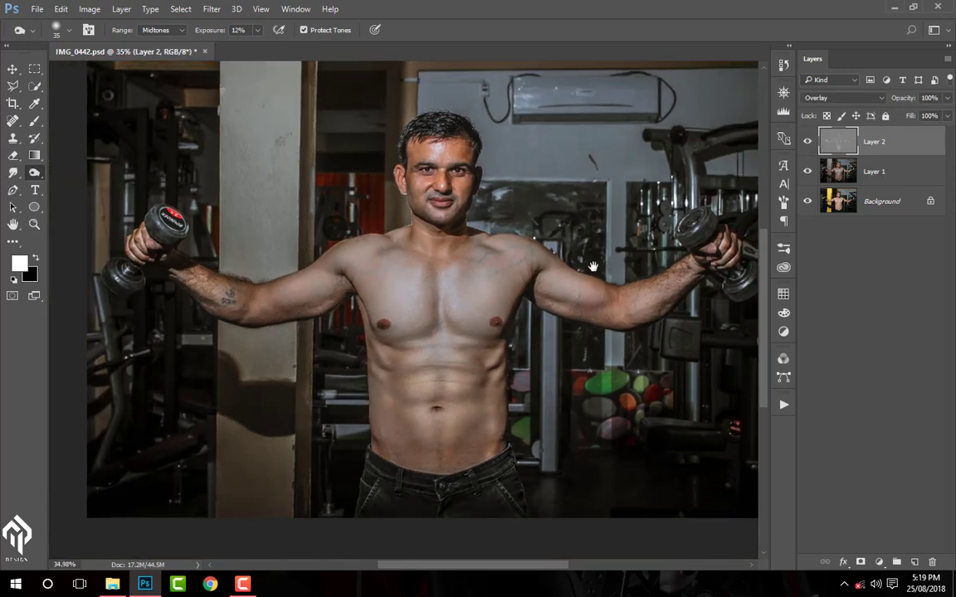
Step: Toggle Layer 1's visibility to compare the retouch against the original photo
{"action": "left_click", "coordinate": [807, 170]}
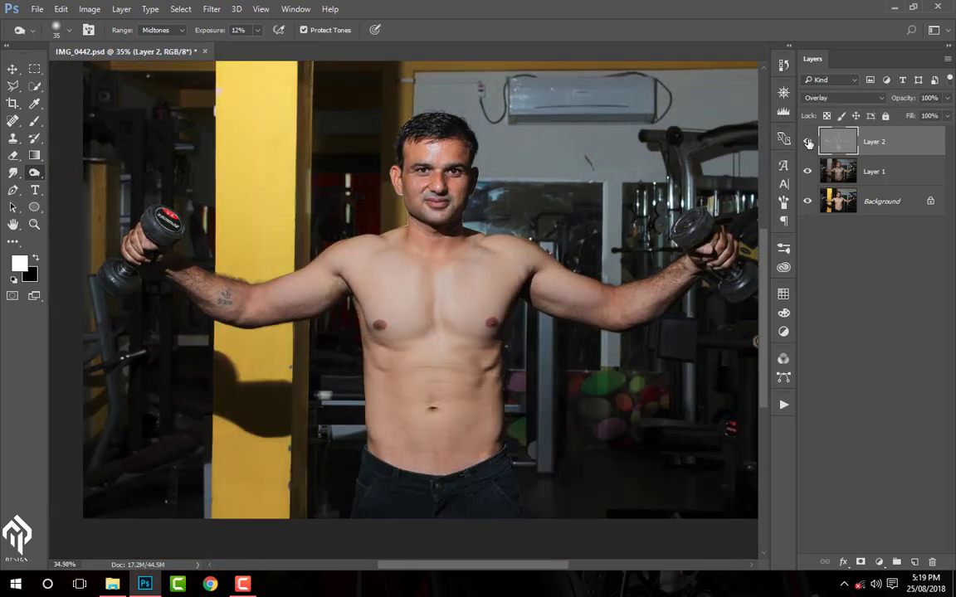
{"action": "left_click", "coordinate": [807, 171]}
{"action": "scroll", "coordinate": [531, 254], "scroll_direction": "down", "scroll_amount": 1}
{"action": "scroll", "coordinate": [572, 263], "scroll_direction": "down", "scroll_amount": 1}
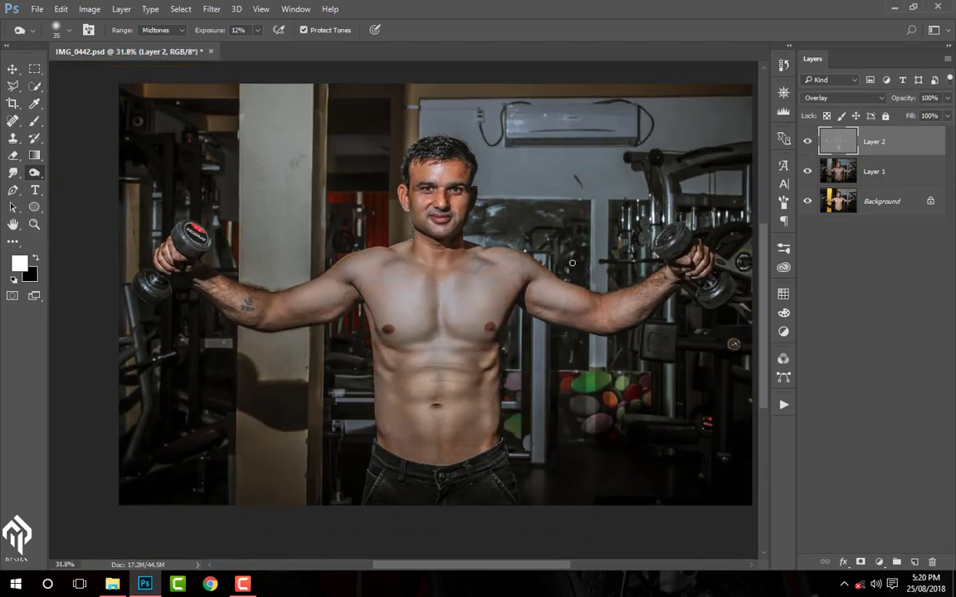
{"action": "left_click", "coordinate": [807, 171]}
{"action": "left_click", "coordinate": [807, 171]}
{"action": "scroll", "coordinate": [440, 174], "scroll_direction": "up", "scroll_amount": 2}
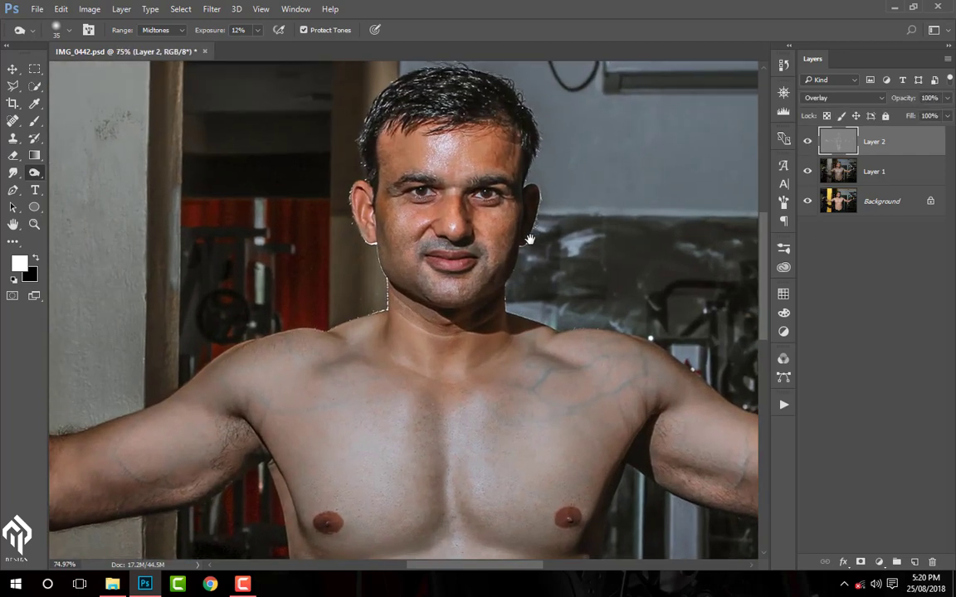
{"action": "scroll", "coordinate": [439, 174], "scroll_direction": "up", "scroll_amount": 2}
{"action": "scroll", "coordinate": [500, 188], "scroll_direction": "up", "scroll_amount": 1}
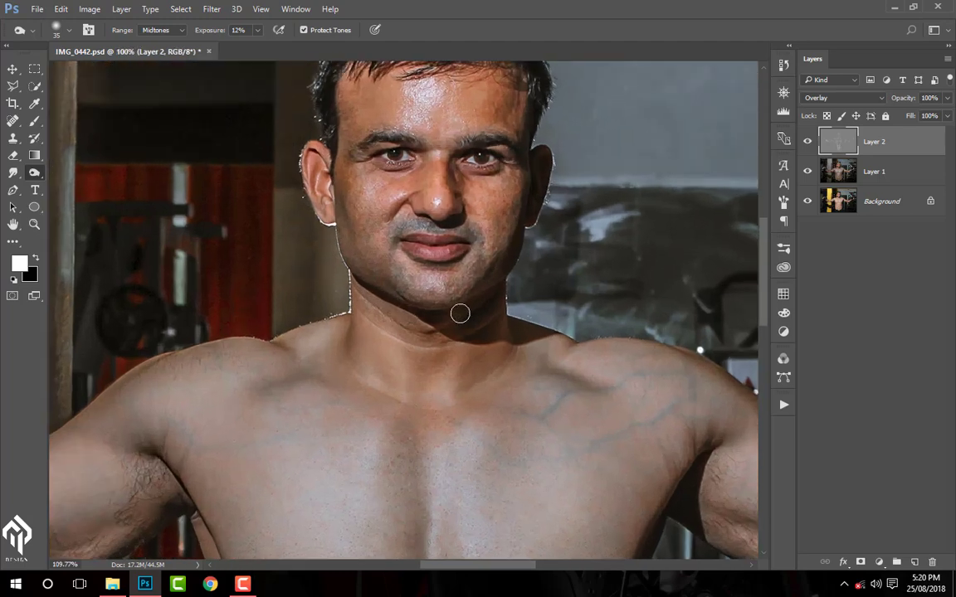
{"action": "scroll", "coordinate": [459, 314], "scroll_direction": "up", "scroll_amount": 1}
{"action": "scroll", "coordinate": [478, 249], "scroll_direction": "up", "scroll_amount": 1}
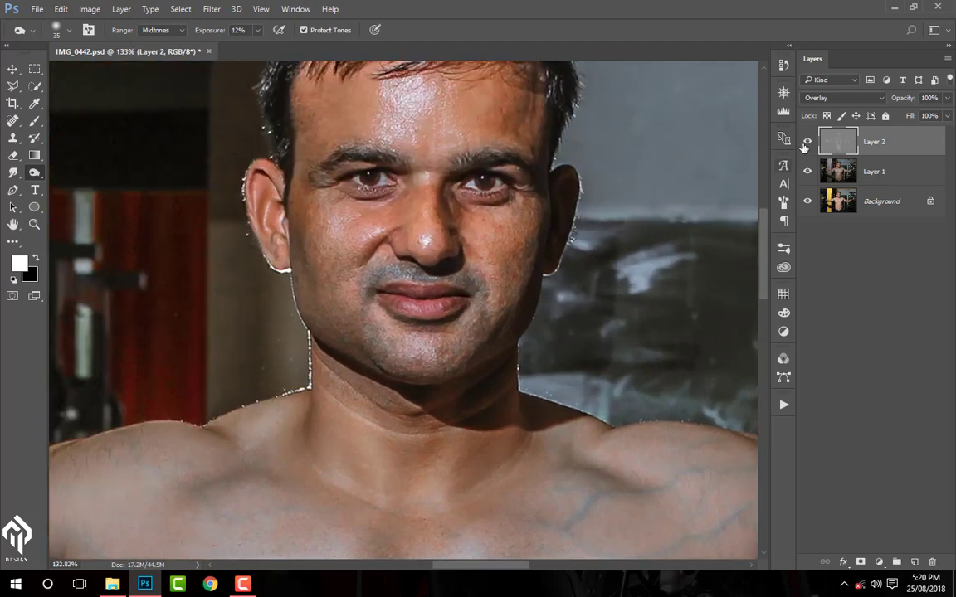
Step: Hide Layer 2 and add a new empty Layer 3 above Layer 1
{"action": "left_click", "coordinate": [806, 142]}
{"action": "left_click", "coordinate": [892, 172]}
{"action": "left_click", "coordinate": [913, 563]}
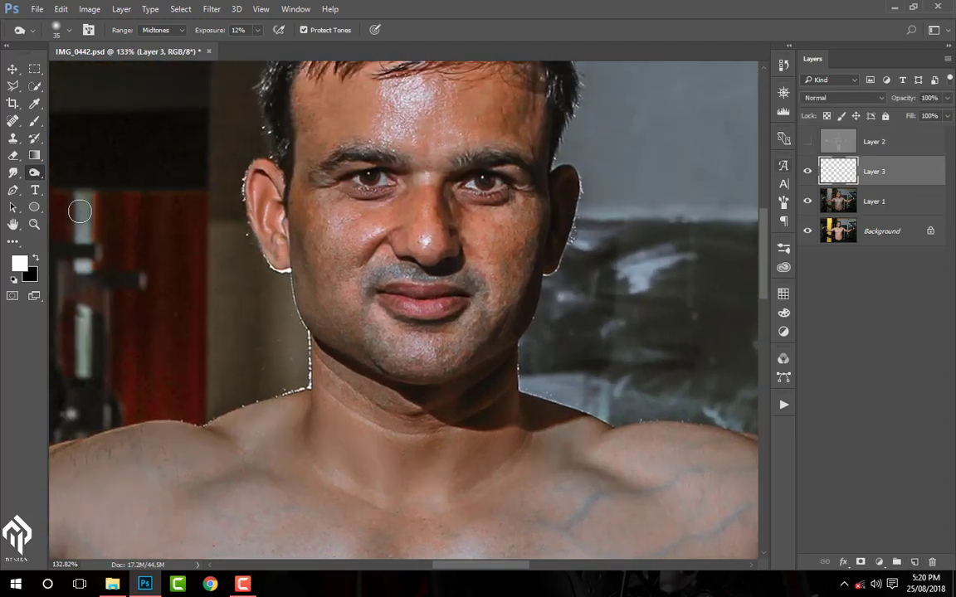
Step: Switch to the Mixer Brush and blend the forehead skin with a 60–80 brush
{"action": "right_click", "coordinate": [34, 121]}
{"action": "left_click", "coordinate": [87, 160]}
{"action": "scroll", "coordinate": [346, 147], "scroll_direction": "up", "scroll_amount": 1}
{"action": "scroll", "coordinate": [347, 147], "scroll_direction": "up", "scroll_amount": 1}
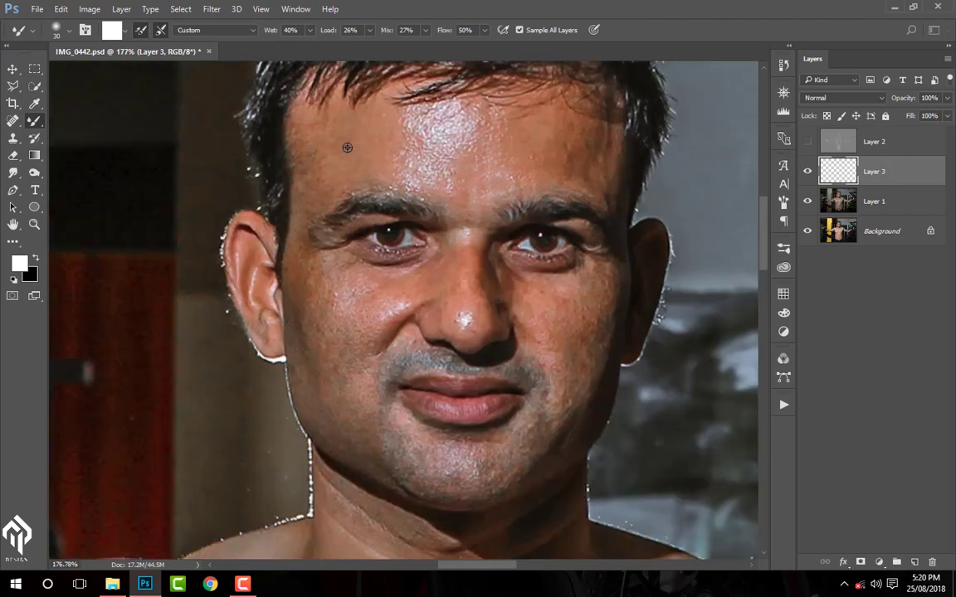
{"action": "key", "text": "bracketright"}
{"action": "key", "text": "bracketright"}
{"action": "left_click_drag", "start_coordinate": [330, 132], "coordinate": [385, 121]}
{"action": "key", "text": "bracketright"}
{"action": "key", "text": "bracketright"}
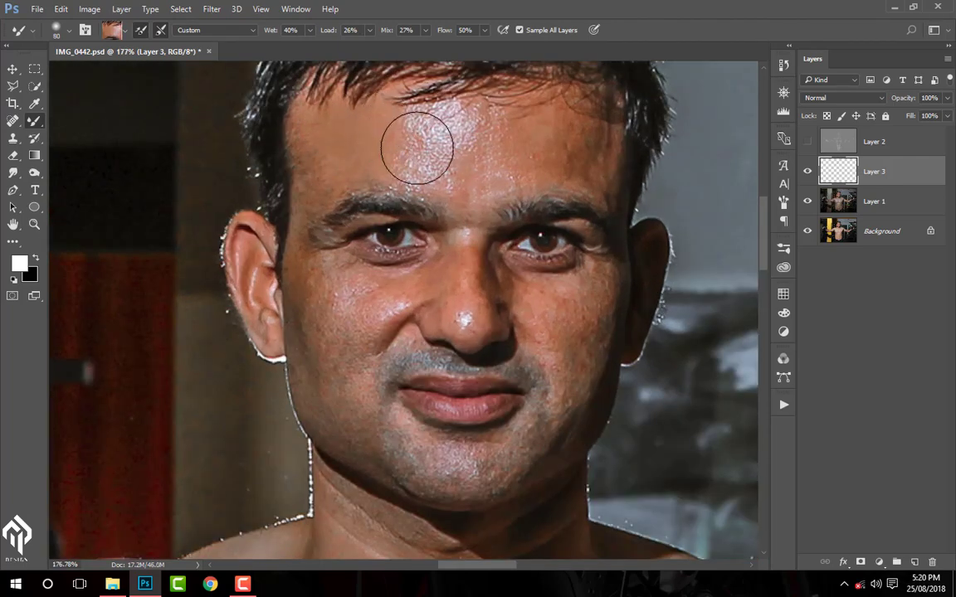
{"action": "mouse_move", "coordinate": [457, 141]}
{"action": "left_mouse_down"}
{"action": "mouse_move", "coordinate": [438, 143]}
{"action": "mouse_move", "coordinate": [498, 127]}
{"action": "left_mouse_up"}
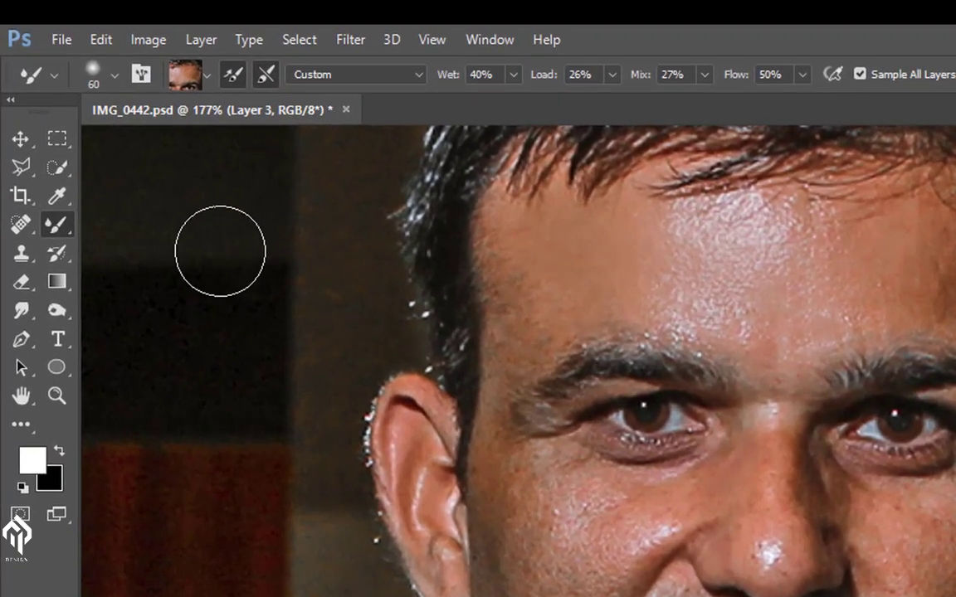
{"action": "key", "text": "bracketleft"}
{"action": "key", "text": "bracketleft"}
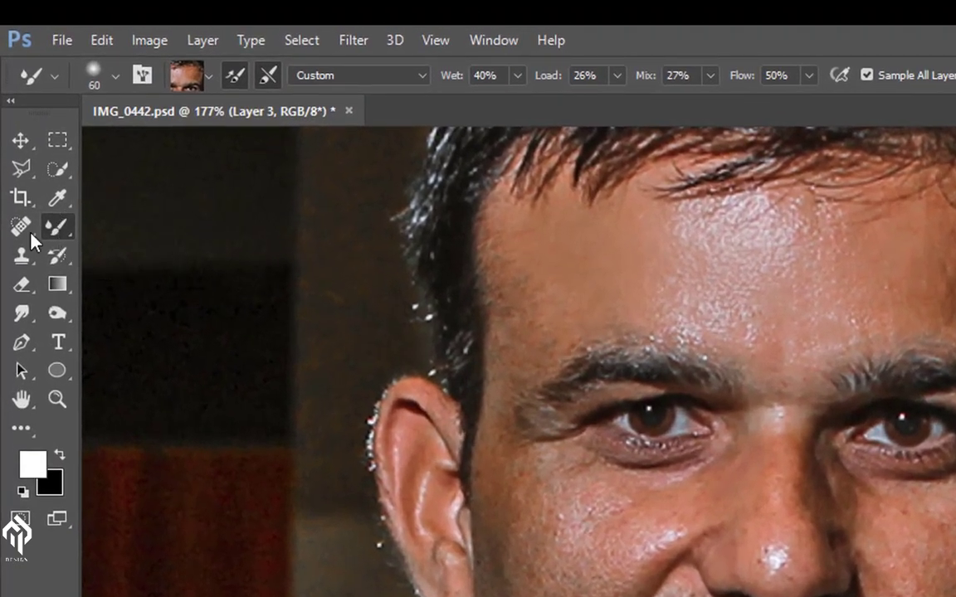
Step: Keep the Mixer Brush active and smooth the right forehead, cheek below the eye and jaw
{"action": "right_click", "coordinate": [57, 226]}
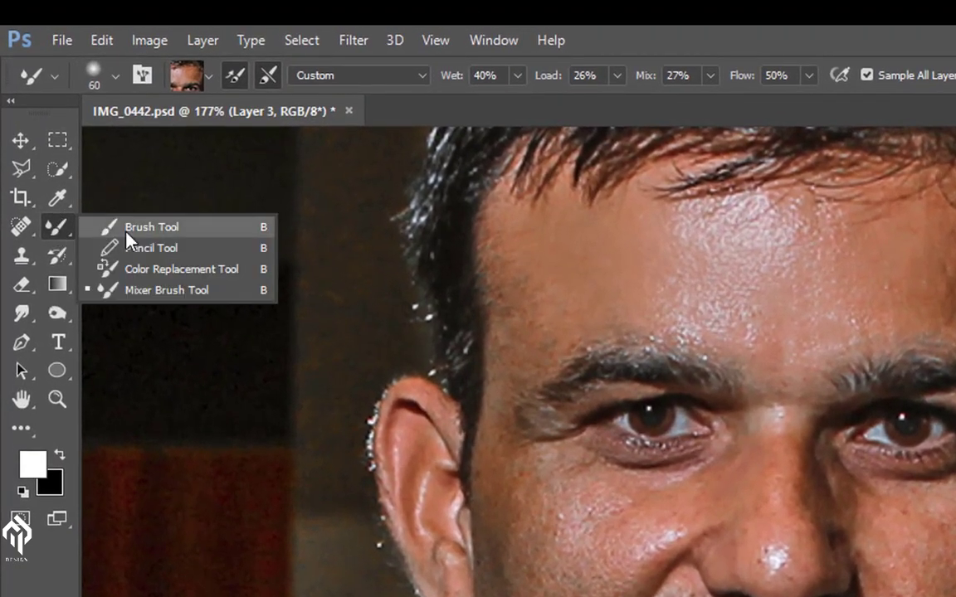
{"action": "left_click", "coordinate": [160, 292]}
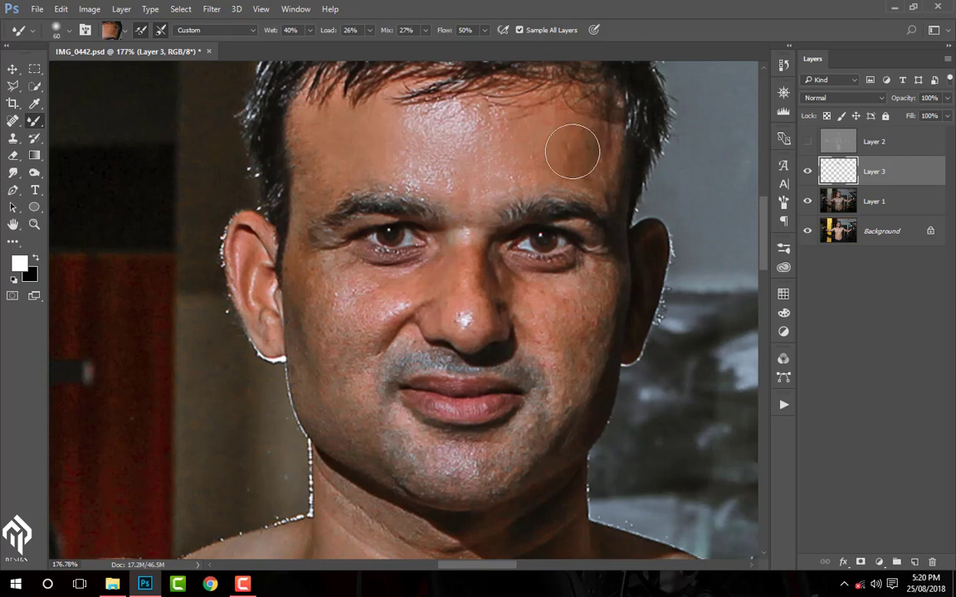
{"action": "mouse_move", "coordinate": [574, 156]}
{"action": "left_mouse_down"}
{"action": "mouse_move", "coordinate": [574, 168]}
{"action": "mouse_move", "coordinate": [560, 117]}
{"action": "mouse_move", "coordinate": [504, 176]}
{"action": "mouse_move", "coordinate": [499, 169]}
{"action": "mouse_move", "coordinate": [516, 166]}
{"action": "mouse_move", "coordinate": [495, 177]}
{"action": "mouse_move", "coordinate": [456, 170]}
{"action": "mouse_move", "coordinate": [469, 182]}
{"action": "mouse_move", "coordinate": [460, 122]}
{"action": "mouse_move", "coordinate": [493, 134]}
{"action": "mouse_move", "coordinate": [435, 142]}
{"action": "mouse_move", "coordinate": [373, 128]}
{"action": "mouse_move", "coordinate": [405, 162]}
{"action": "mouse_move", "coordinate": [320, 149]}
{"action": "mouse_move", "coordinate": [320, 202]}
{"action": "left_mouse_up"}
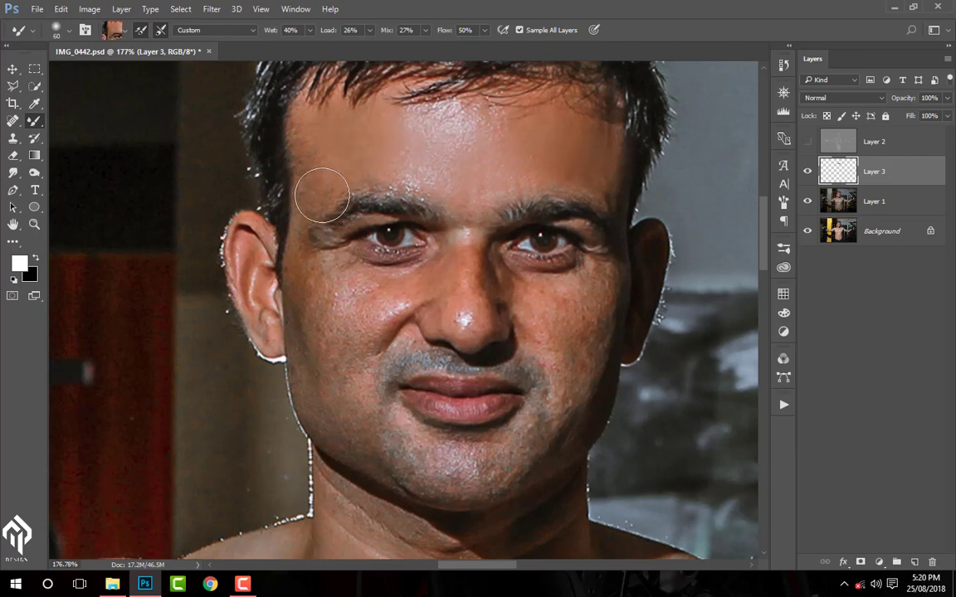
{"action": "mouse_move", "coordinate": [328, 273]}
{"action": "left_mouse_down"}
{"action": "mouse_move", "coordinate": [357, 219]}
{"action": "mouse_move", "coordinate": [333, 200]}
{"action": "left_mouse_up"}
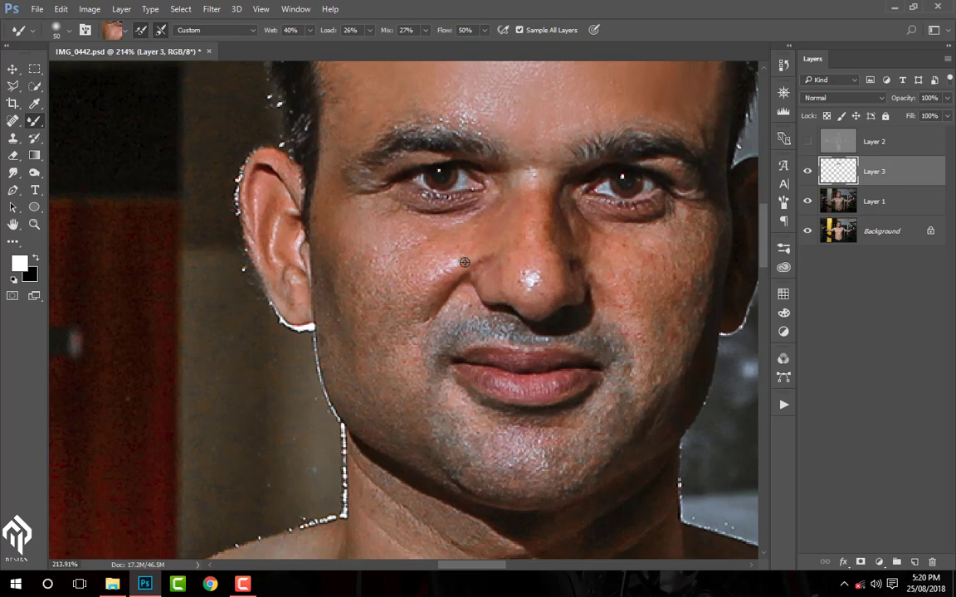
{"action": "mouse_move", "coordinate": [418, 236]}
{"action": "left_mouse_down"}
{"action": "mouse_move", "coordinate": [430, 264]}
{"action": "mouse_move", "coordinate": [396, 267]}
{"action": "mouse_move", "coordinate": [363, 315]}
{"action": "left_mouse_up"}
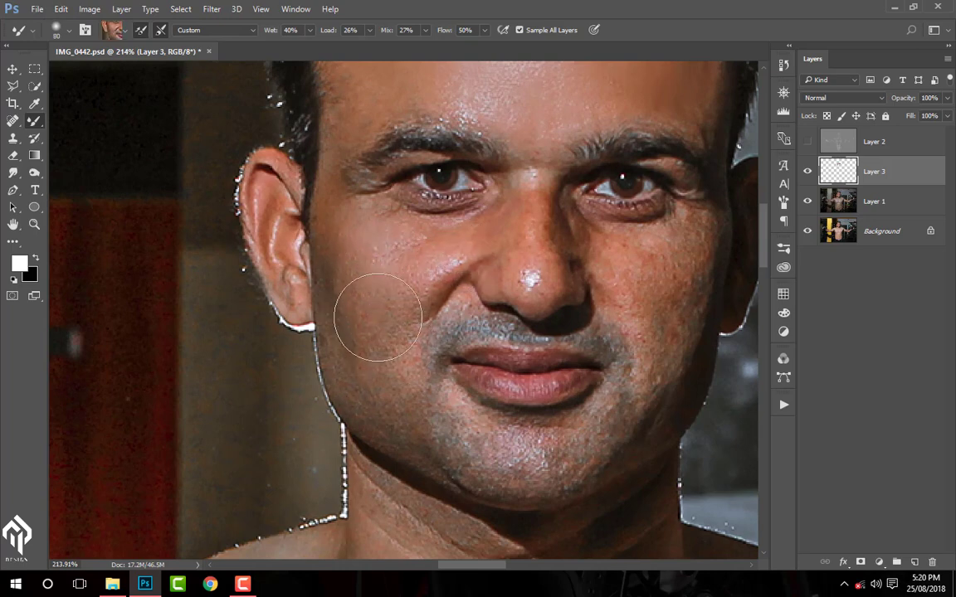
{"action": "scroll", "coordinate": [340, 277], "scroll_direction": "up", "scroll_amount": 1}
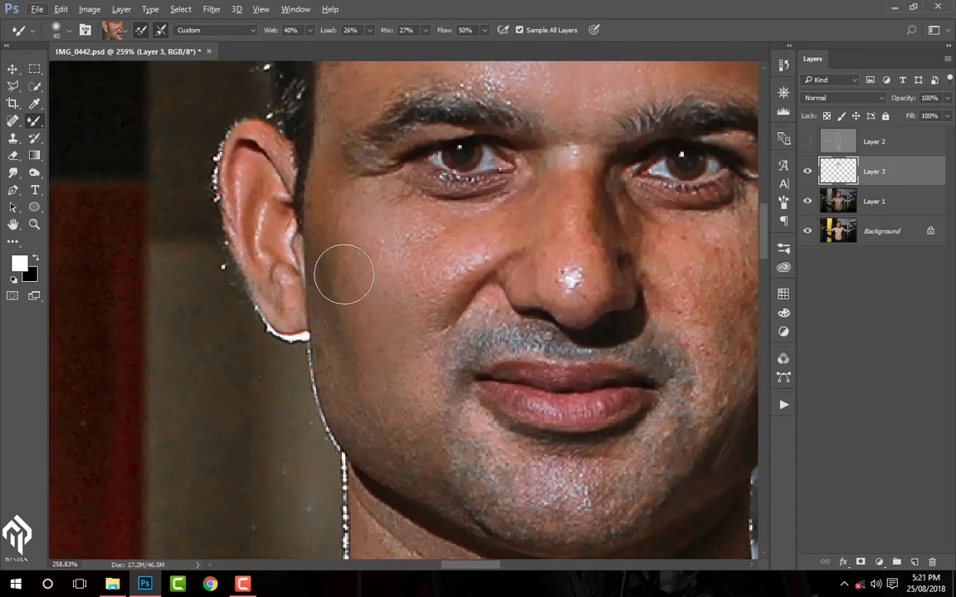
{"action": "left_click_drag", "start_coordinate": [341, 278], "coordinate": [341, 266]}
Step: Blend the skin up the nose, soften the nose-tip highlight, and save the document
{"action": "left_click_drag", "start_coordinate": [565, 240], "coordinate": [576, 241]}
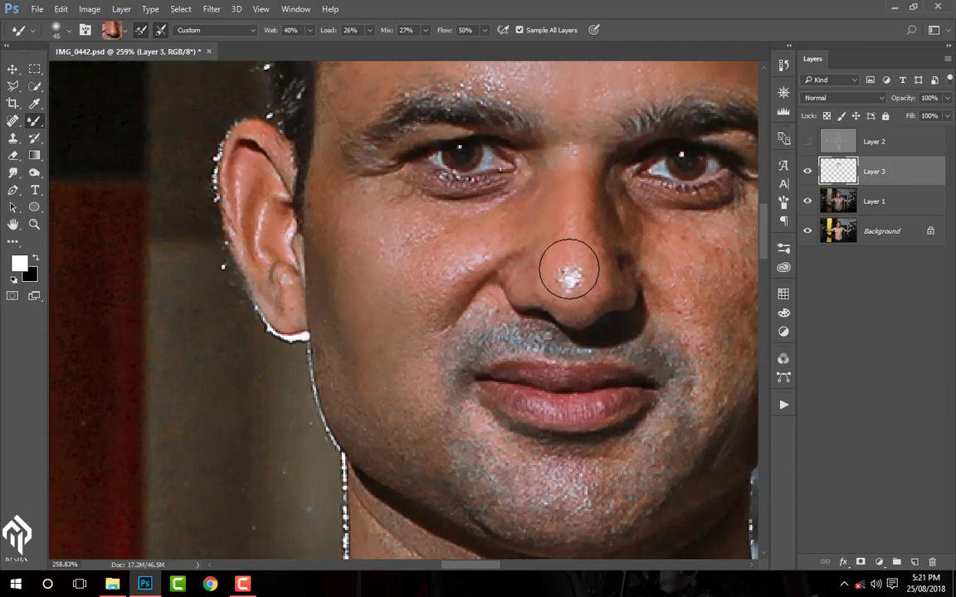
{"action": "left_click_drag", "start_coordinate": [571, 267], "coordinate": [537, 217]}
{"action": "scroll", "coordinate": [502, 239], "scroll_direction": "right", "scroll_amount": 5}
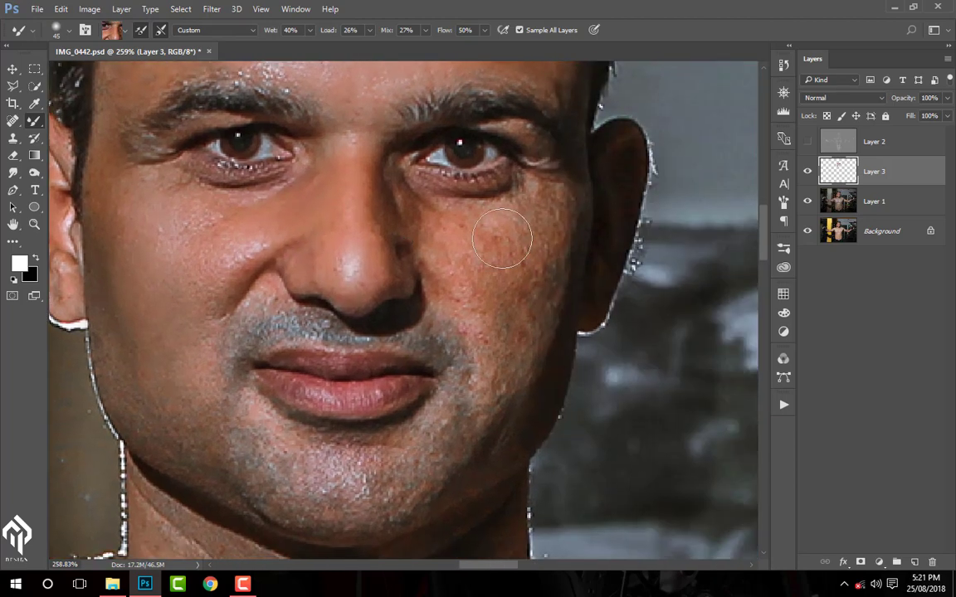
{"action": "key", "text": "ctrl+s"}
Step: Smooth the right cheek and then the forehead skin with the Mixer Brush
{"action": "left_click_drag", "start_coordinate": [550, 234], "coordinate": [539, 224]}
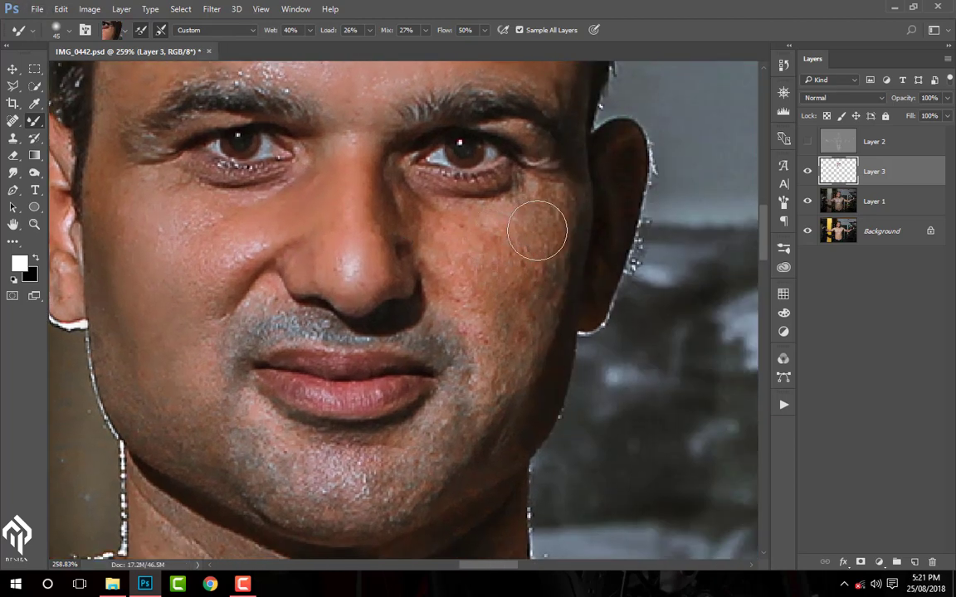
{"action": "mouse_move", "coordinate": [459, 239]}
{"action": "left_mouse_down"}
{"action": "mouse_move", "coordinate": [395, 218]}
{"action": "mouse_move", "coordinate": [407, 220]}
{"action": "left_mouse_up"}
{"action": "mouse_move", "coordinate": [493, 269]}
{"action": "left_mouse_down"}
{"action": "mouse_move", "coordinate": [482, 302]}
{"action": "mouse_move", "coordinate": [499, 267]}
{"action": "mouse_move", "coordinate": [527, 250]}
{"action": "mouse_move", "coordinate": [524, 325]}
{"action": "mouse_move", "coordinate": [493, 324]}
{"action": "mouse_move", "coordinate": [447, 345]}
{"action": "mouse_move", "coordinate": [538, 287]}
{"action": "mouse_move", "coordinate": [534, 294]}
{"action": "left_mouse_up"}
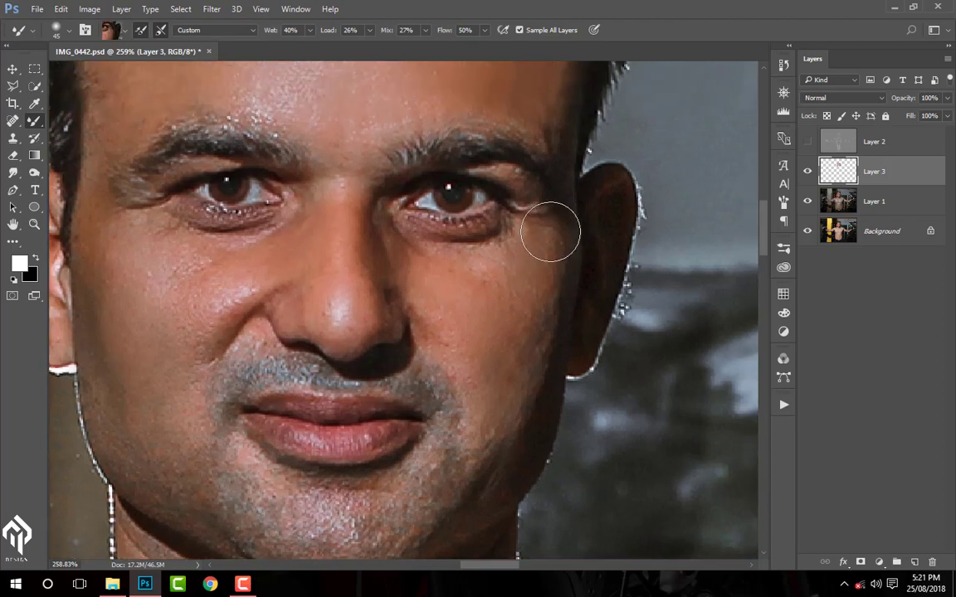
{"action": "mouse_move", "coordinate": [550, 226]}
{"action": "left_mouse_down"}
{"action": "mouse_move", "coordinate": [541, 313]}
{"action": "mouse_move", "coordinate": [526, 166]}
{"action": "left_mouse_up"}
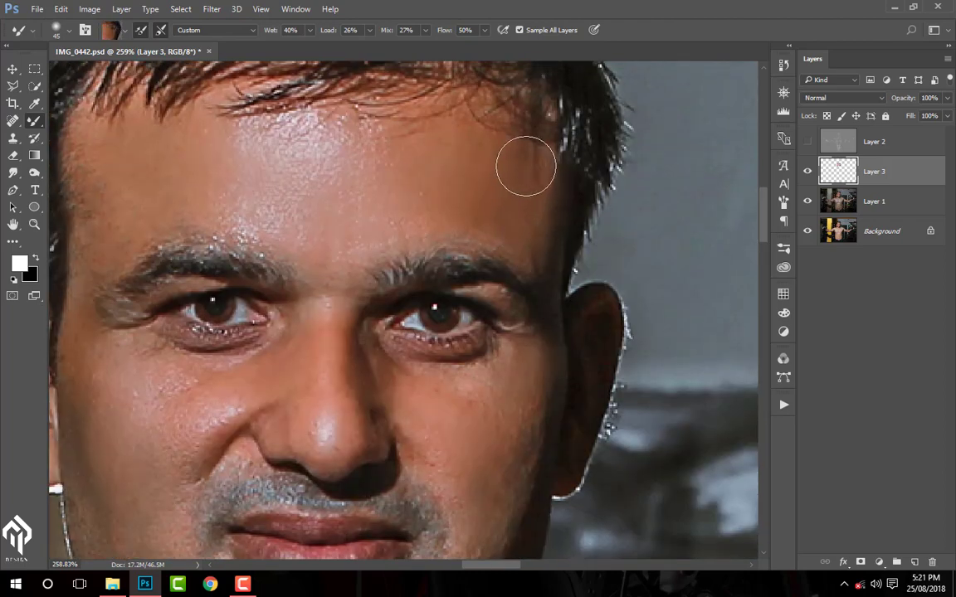
{"action": "mouse_move", "coordinate": [462, 146]}
{"action": "left_mouse_down"}
{"action": "mouse_move", "coordinate": [401, 154]}
{"action": "mouse_move", "coordinate": [369, 176]}
{"action": "mouse_move", "coordinate": [408, 197]}
{"action": "left_mouse_up"}
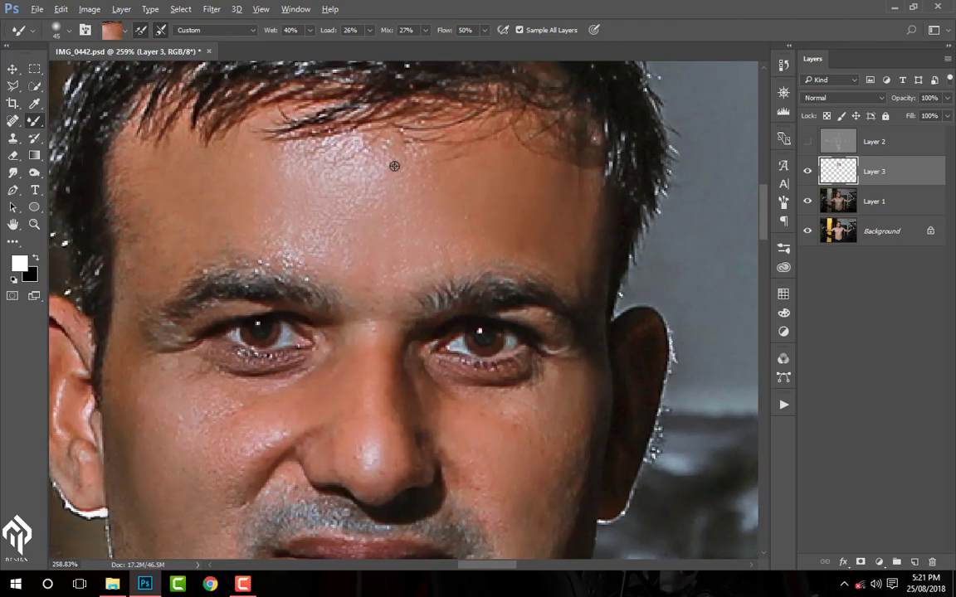
{"action": "mouse_move", "coordinate": [399, 160]}
{"action": "left_mouse_down"}
{"action": "mouse_move", "coordinate": [434, 219]}
{"action": "mouse_move", "coordinate": [161, 213]}
{"action": "left_mouse_up"}
Step: Smooth the cheek and chin, the right cheek near the eye, and the nose
{"action": "left_click_drag", "start_coordinate": [169, 251], "coordinate": [202, 156]}
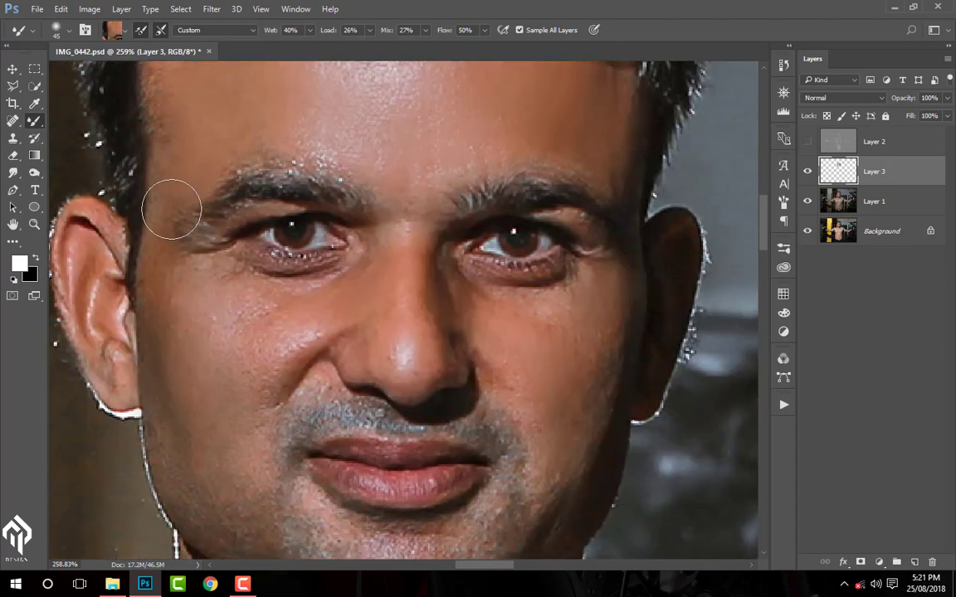
{"action": "left_click_drag", "start_coordinate": [158, 365], "coordinate": [224, 153]}
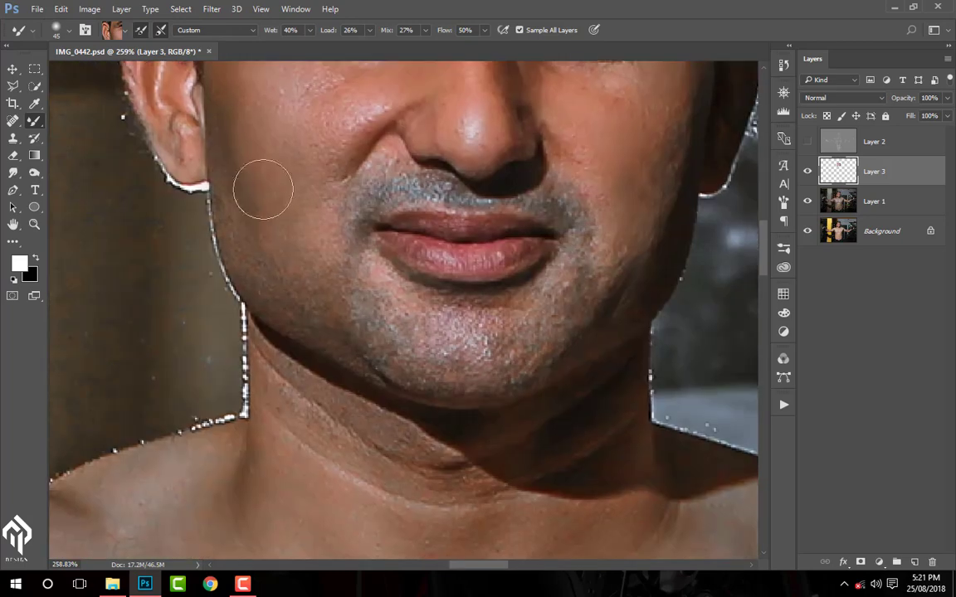
{"action": "mouse_move", "coordinate": [287, 251]}
{"action": "left_mouse_down"}
{"action": "mouse_move", "coordinate": [337, 309]}
{"action": "mouse_move", "coordinate": [379, 297]}
{"action": "mouse_move", "coordinate": [461, 295]}
{"action": "left_mouse_up"}
{"action": "mouse_move", "coordinate": [511, 328]}
{"action": "left_mouse_down"}
{"action": "mouse_move", "coordinate": [490, 286]}
{"action": "mouse_move", "coordinate": [535, 213]}
{"action": "mouse_move", "coordinate": [558, 197]}
{"action": "mouse_move", "coordinate": [636, 206]}
{"action": "left_mouse_up"}
{"action": "left_click_drag", "start_coordinate": [668, 145], "coordinate": [640, 262]}
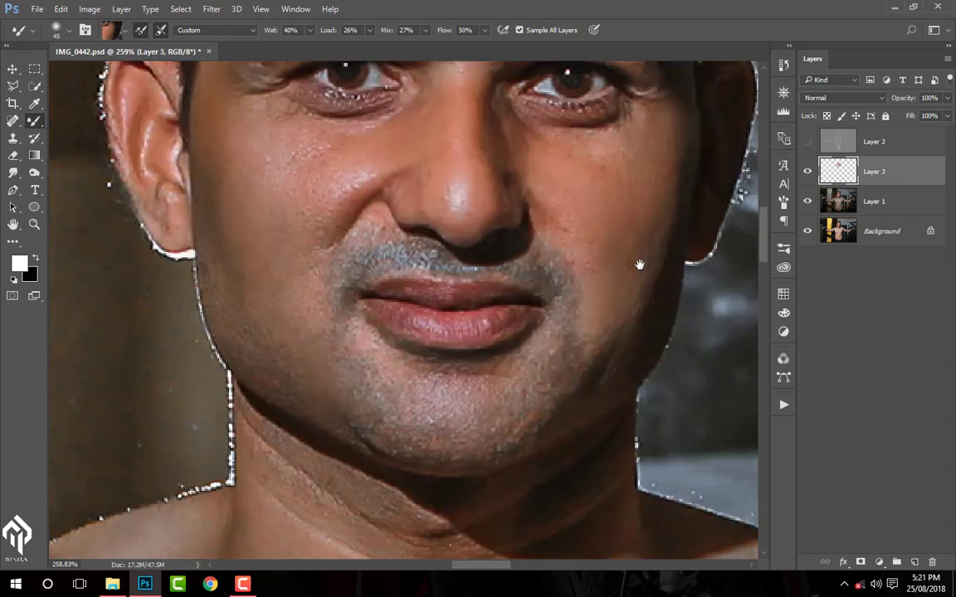
{"action": "left_click_drag", "start_coordinate": [580, 319], "coordinate": [506, 263]}
{"action": "mouse_move", "coordinate": [509, 194]}
{"action": "left_mouse_down"}
{"action": "mouse_move", "coordinate": [589, 217]}
{"action": "mouse_move", "coordinate": [619, 242]}
{"action": "left_mouse_up"}
{"action": "left_click_drag", "start_coordinate": [540, 211], "coordinate": [487, 203]}
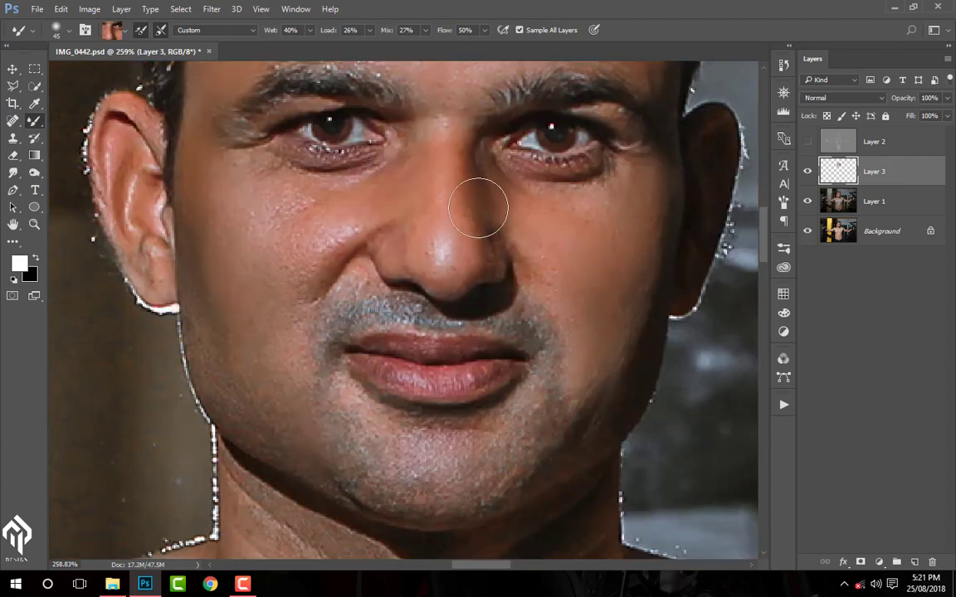
Step: Smooth the skin between the eyebrows and across the left forehead
{"action": "scroll", "coordinate": [437, 188], "scroll_direction": "up", "scroll_amount": 3}
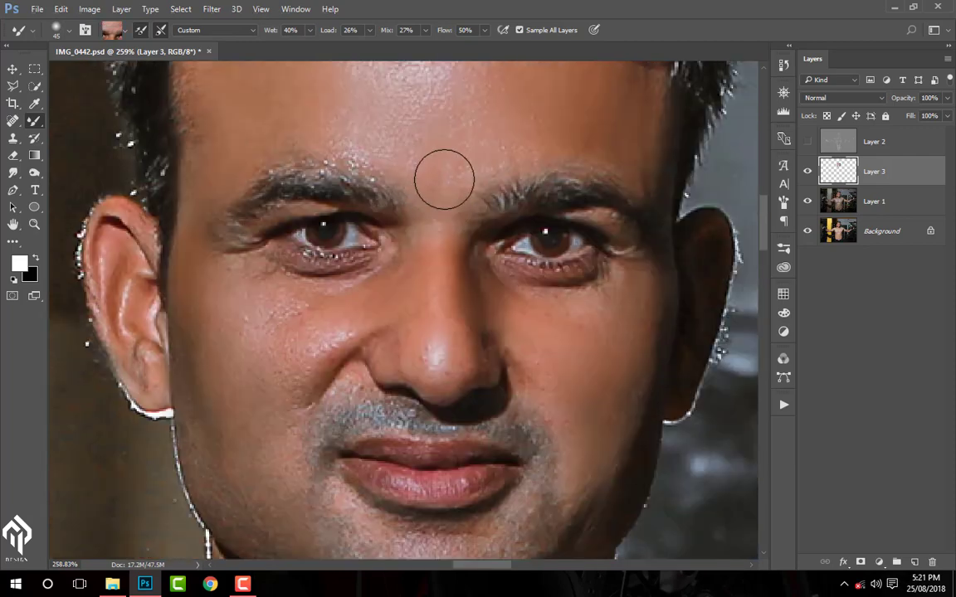
{"action": "mouse_move", "coordinate": [442, 180]}
{"action": "left_mouse_down"}
{"action": "mouse_move", "coordinate": [405, 142]}
{"action": "mouse_move", "coordinate": [310, 132]}
{"action": "left_mouse_up"}
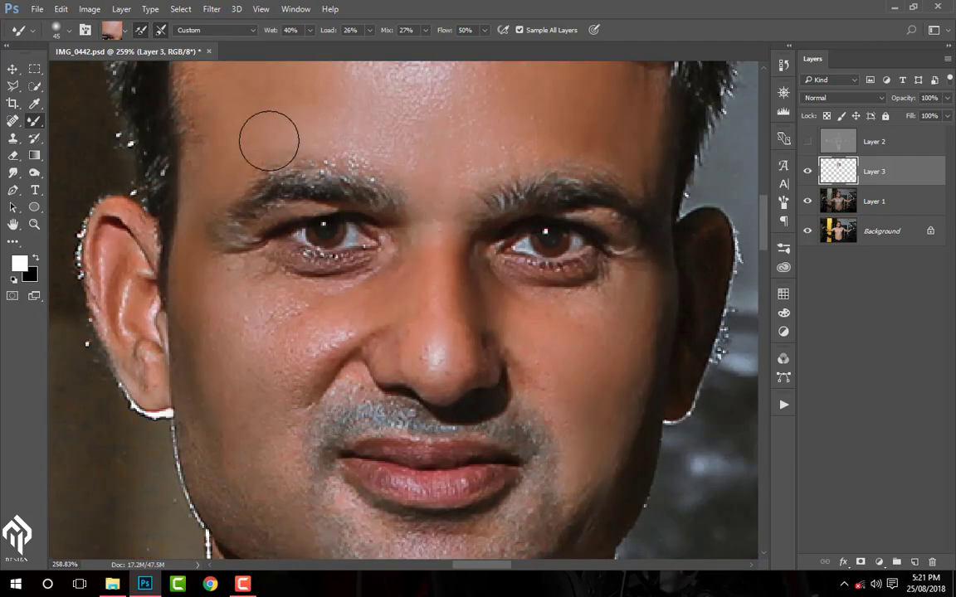
{"action": "scroll", "coordinate": [368, 160], "scroll_direction": "up", "scroll_amount": 3}
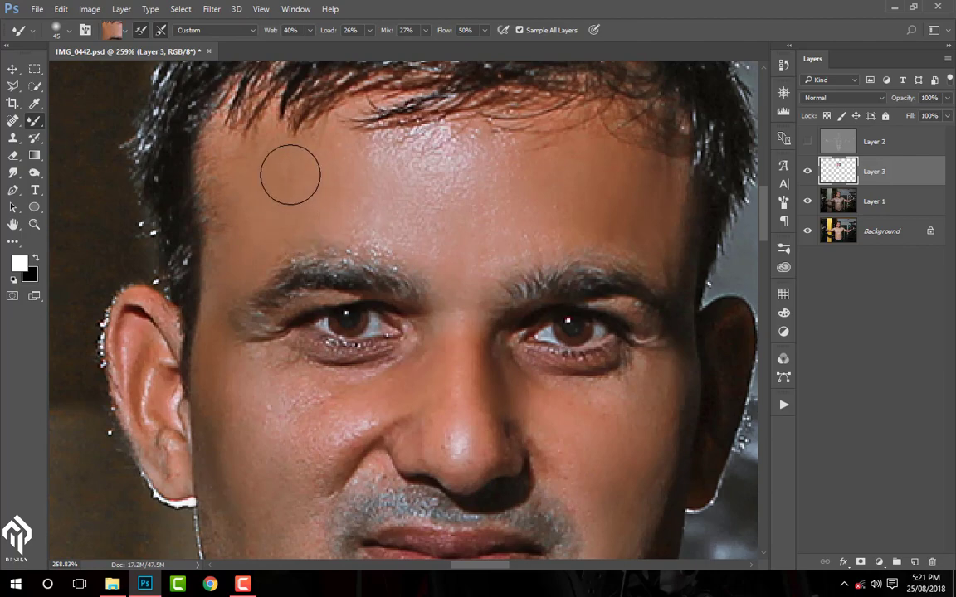
{"action": "left_click_drag", "start_coordinate": [292, 171], "coordinate": [240, 158]}
{"action": "scroll", "coordinate": [331, 238], "scroll_direction": "down", "scroll_amount": 3}
{"action": "scroll", "coordinate": [331, 239], "scroll_direction": "down", "scroll_amount": 3}
Step: Pan and zoom out to review the whole torso, chest and shoulder
{"action": "left_click_drag", "start_coordinate": [363, 332], "coordinate": [449, 205]}
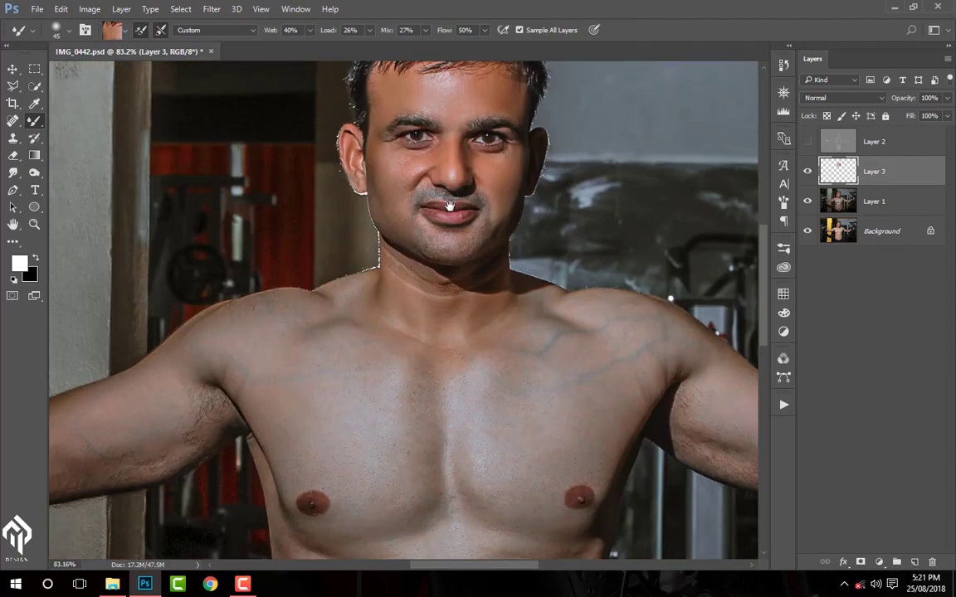
{"action": "scroll", "coordinate": [448, 204], "scroll_direction": "down", "scroll_amount": 2}
{"action": "left_click_drag", "start_coordinate": [446, 389], "coordinate": [399, 172]}
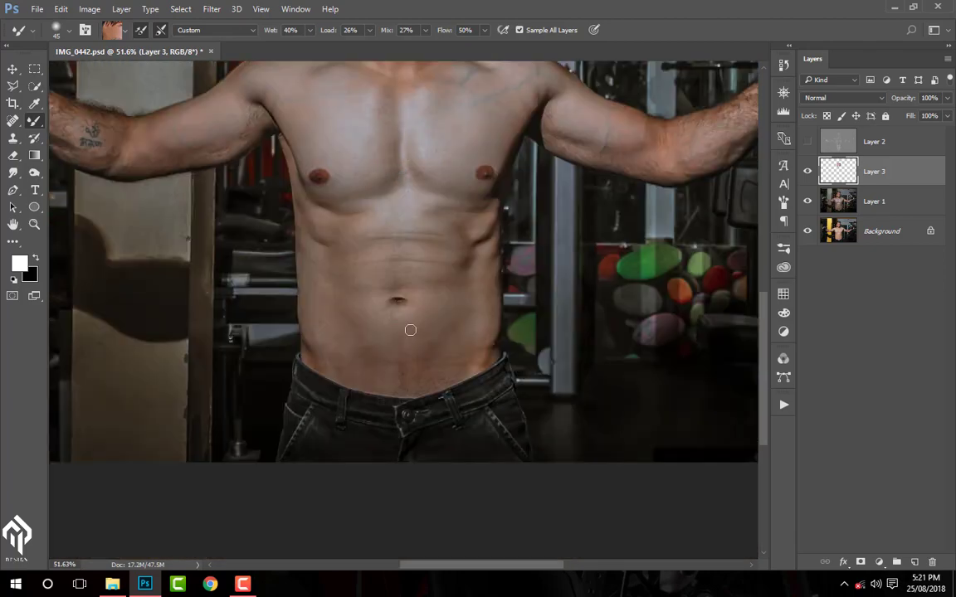
{"action": "left_click_drag", "start_coordinate": [302, 113], "coordinate": [432, 254]}
{"action": "scroll", "coordinate": [480, 204], "scroll_direction": "up", "scroll_amount": 5}
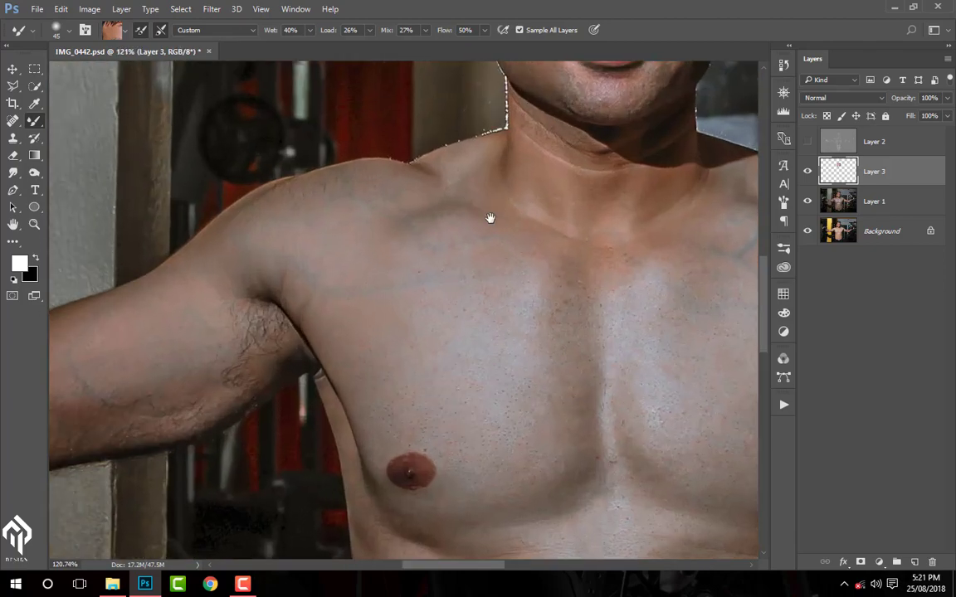
{"action": "left_click_drag", "start_coordinate": [613, 342], "coordinate": [419, 119]}
{"action": "scroll", "coordinate": [394, 156], "scroll_direction": "up", "scroll_amount": 2}
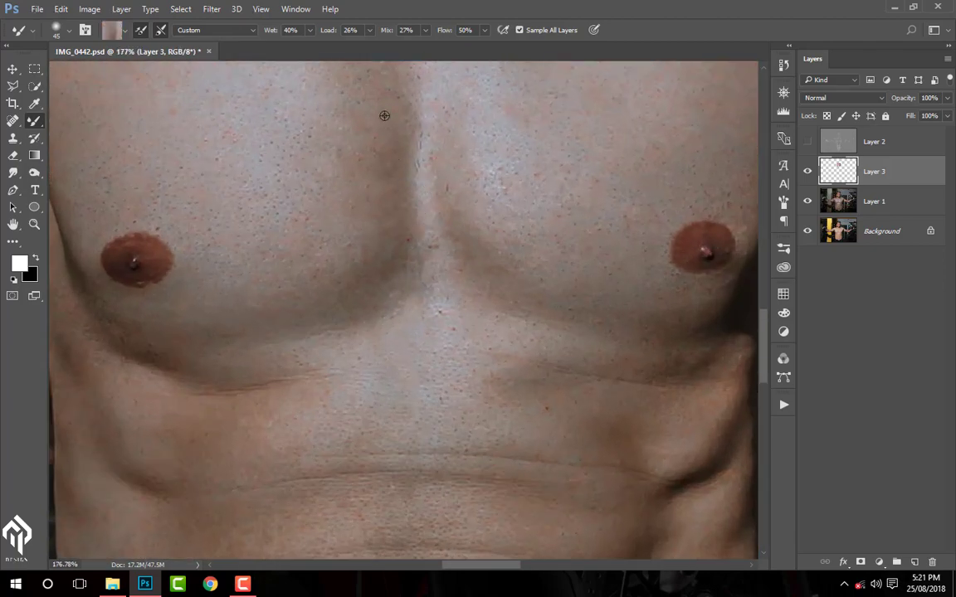
{"action": "scroll", "coordinate": [384, 116], "scroll_direction": "down", "scroll_amount": 5}
{"action": "scroll", "coordinate": [393, 133], "scroll_direction": "down", "scroll_amount": 1}
{"action": "scroll", "coordinate": [392, 320], "scroll_direction": "down", "scroll_amount": 2}
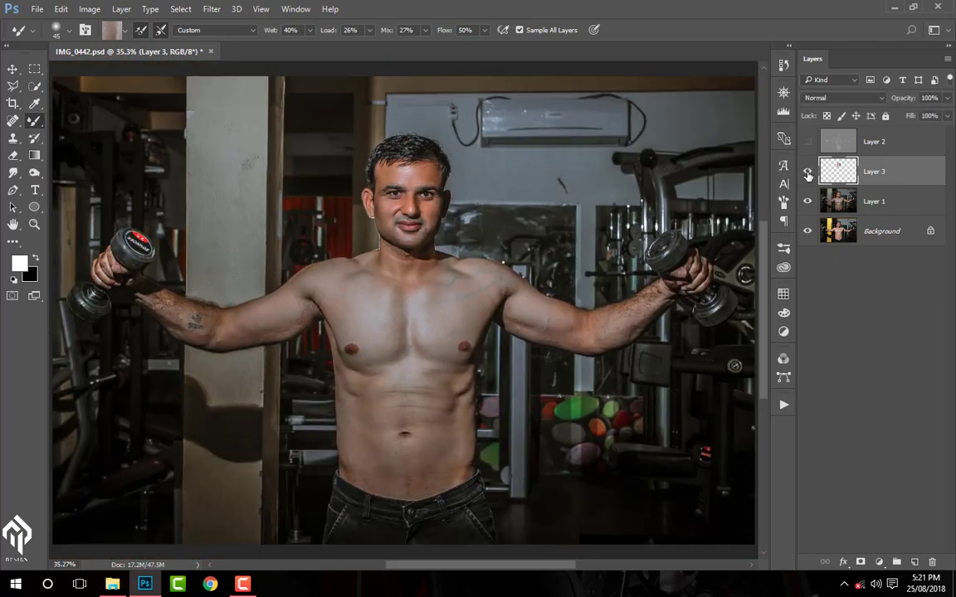
Step: Hide and reshow Layer 2 to check the torso before and after
{"action": "scroll", "coordinate": [453, 226], "scroll_direction": "up", "scroll_amount": 1}
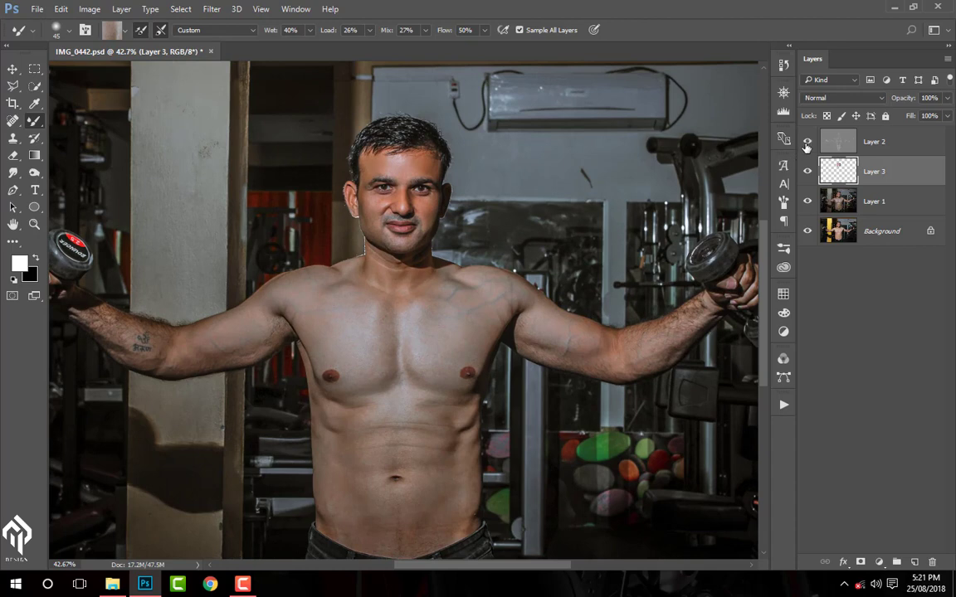
{"action": "left_click", "coordinate": [806, 142]}
{"action": "left_click_drag", "start_coordinate": [586, 297], "coordinate": [594, 278]}
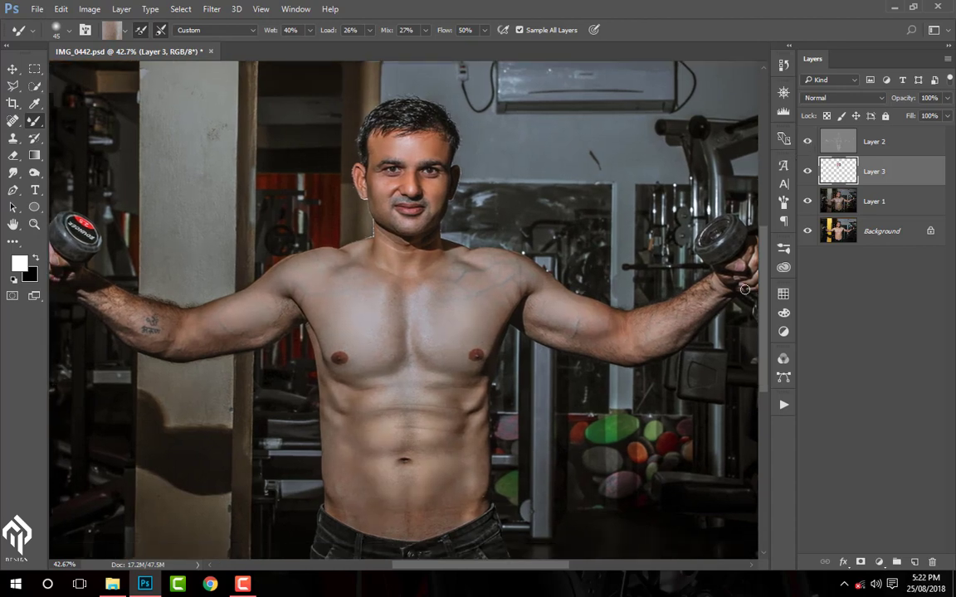
{"action": "left_click", "coordinate": [808, 148]}
{"action": "left_click", "coordinate": [807, 143]}
{"action": "left_click", "coordinate": [807, 143]}
Step: With the Dodge tool at Highlights 20% on Layer 2, brighten the left chest and flank
{"action": "left_click", "coordinate": [34, 172]}
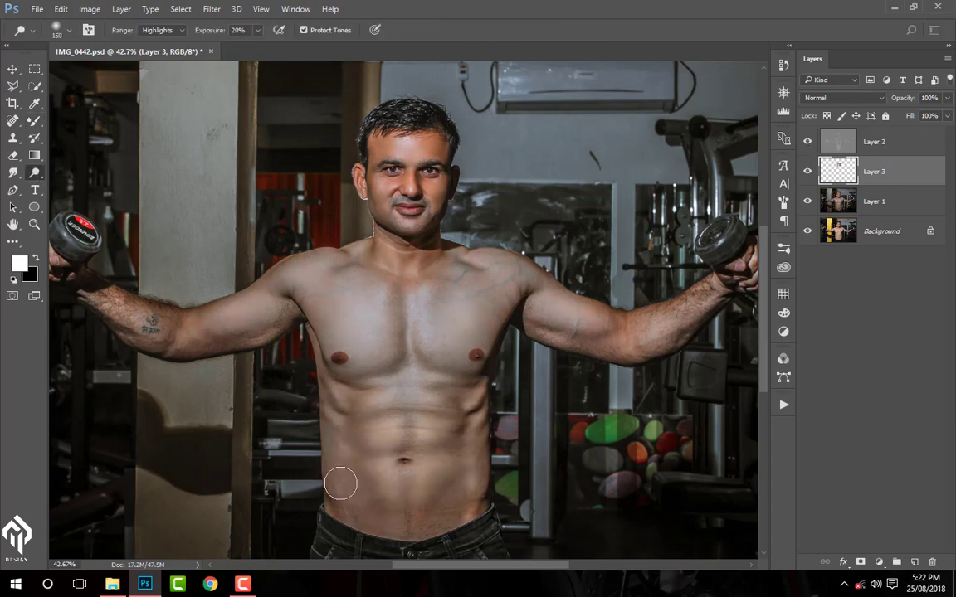
{"action": "scroll", "coordinate": [340, 483], "scroll_direction": "up", "scroll_amount": 1}
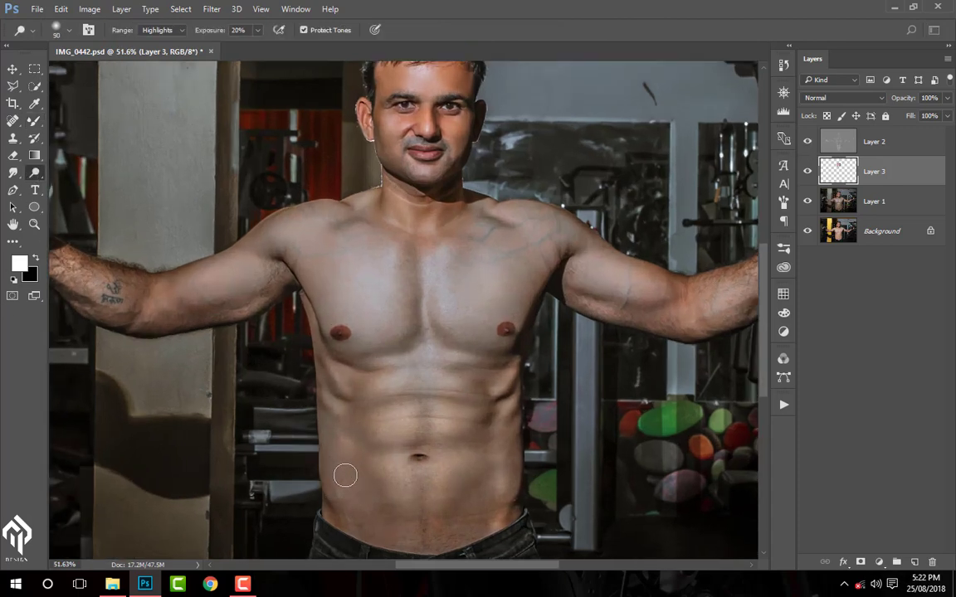
{"action": "left_click", "coordinate": [837, 148]}
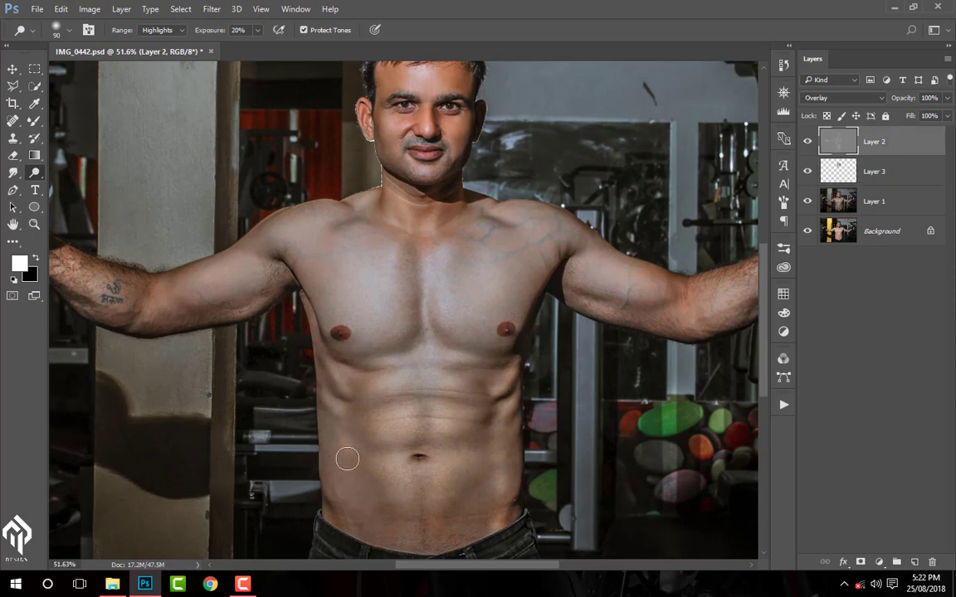
{"action": "scroll", "coordinate": [373, 486], "scroll_direction": "down", "scroll_amount": 1}
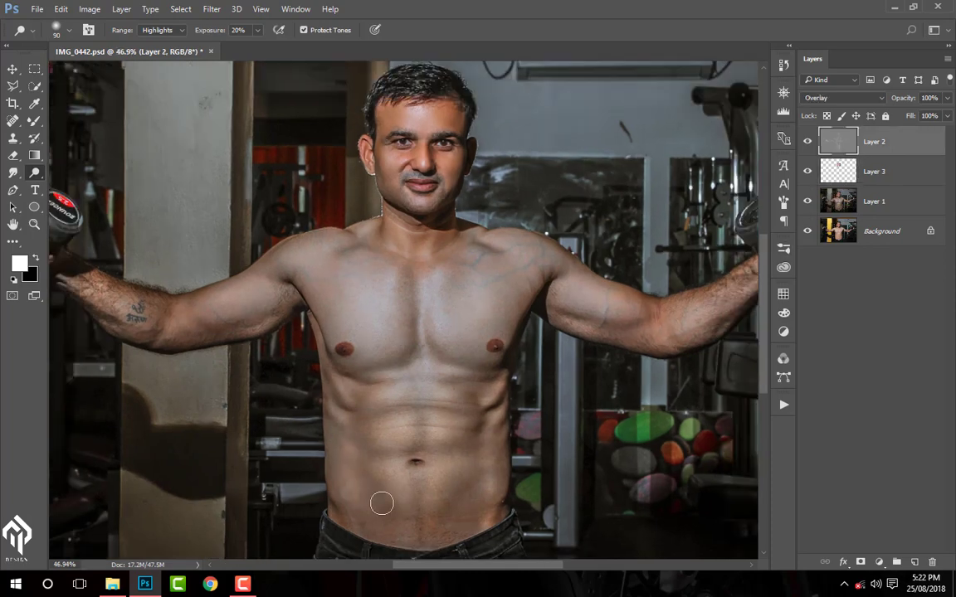
{"action": "scroll", "coordinate": [368, 504], "scroll_direction": "up", "scroll_amount": 1}
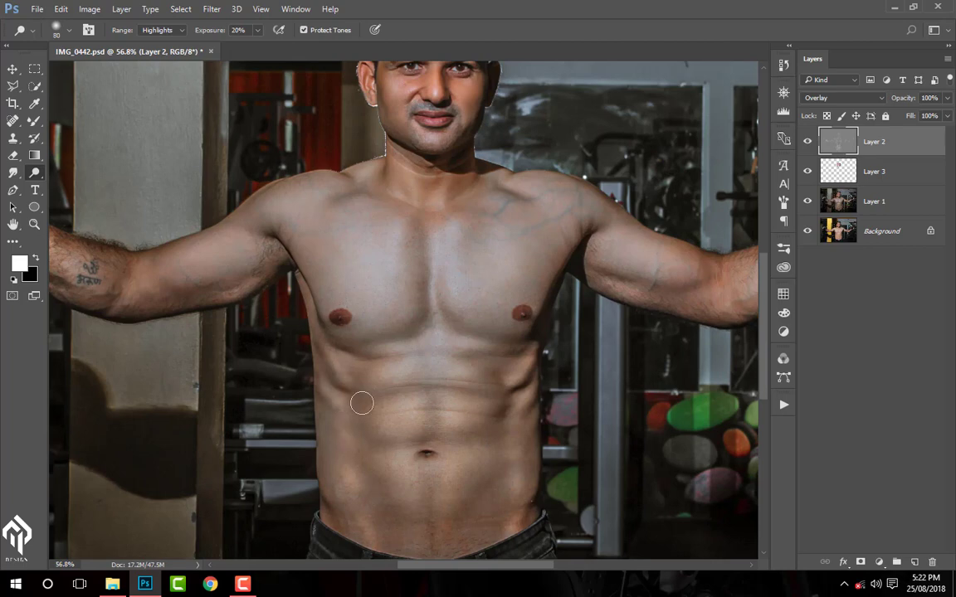
{"action": "left_click_drag", "start_coordinate": [307, 336], "coordinate": [335, 320]}
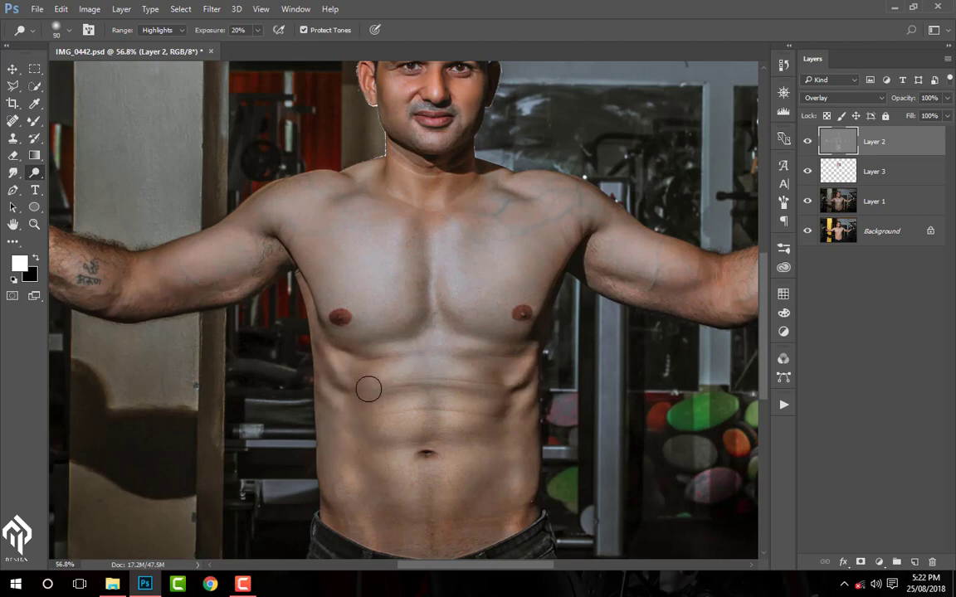
Step: Compare the retouch with the original and fit the whole photo to the screen
{"action": "scroll", "coordinate": [364, 335], "scroll_direction": "down", "scroll_amount": 2}
{"action": "scroll", "coordinate": [390, 315], "scroll_direction": "down", "scroll_amount": 1}
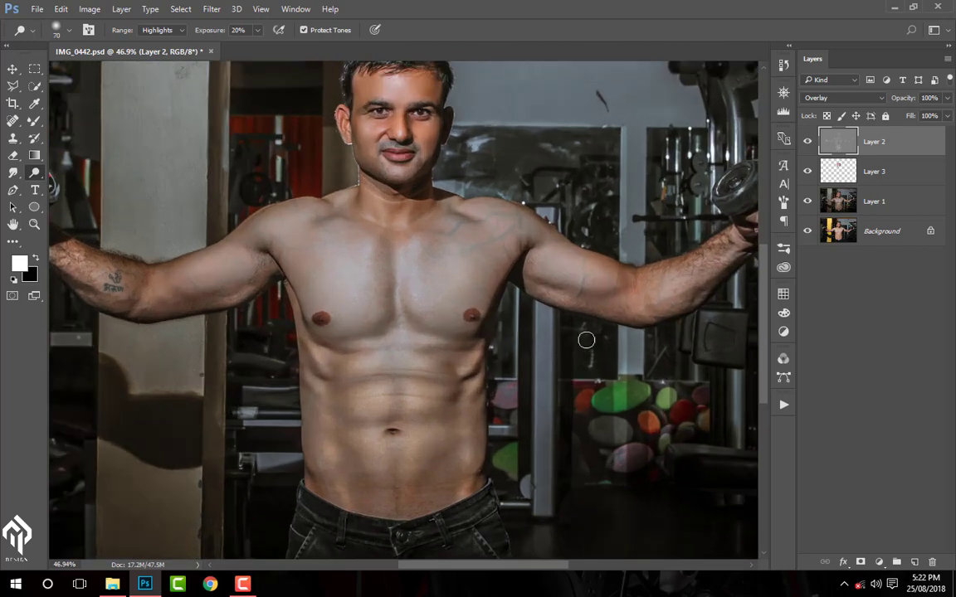
{"action": "scroll", "coordinate": [415, 294], "scroll_direction": "down", "scroll_amount": 1}
{"action": "scroll", "coordinate": [439, 270], "scroll_direction": "down", "scroll_amount": 1}
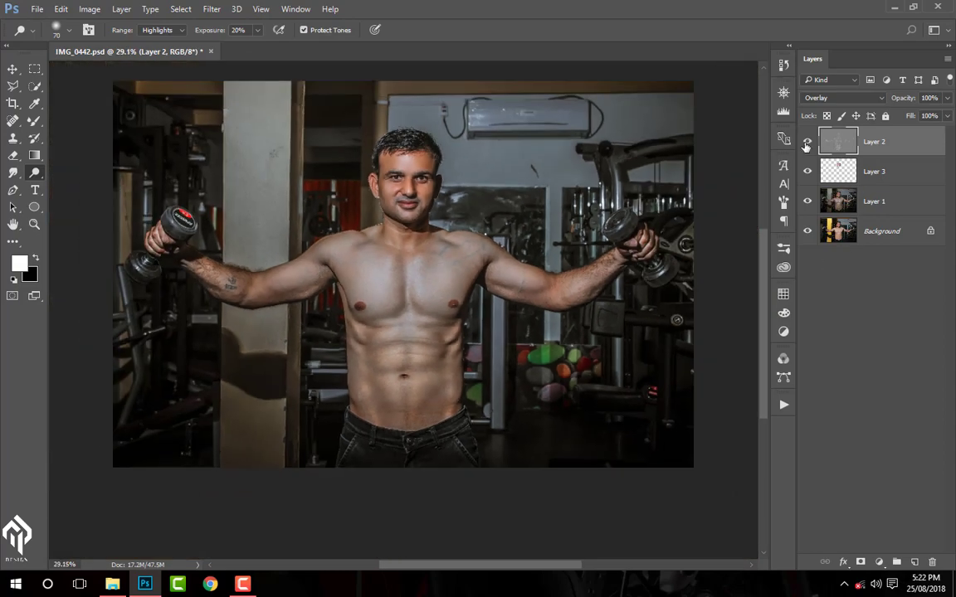
{"action": "left_click_drag", "start_coordinate": [807, 201], "coordinate": [808, 141]}
{"action": "key", "text": "ctrl+0"}
{"action": "scroll", "coordinate": [527, 352], "scroll_direction": "down", "scroll_amount": 1}
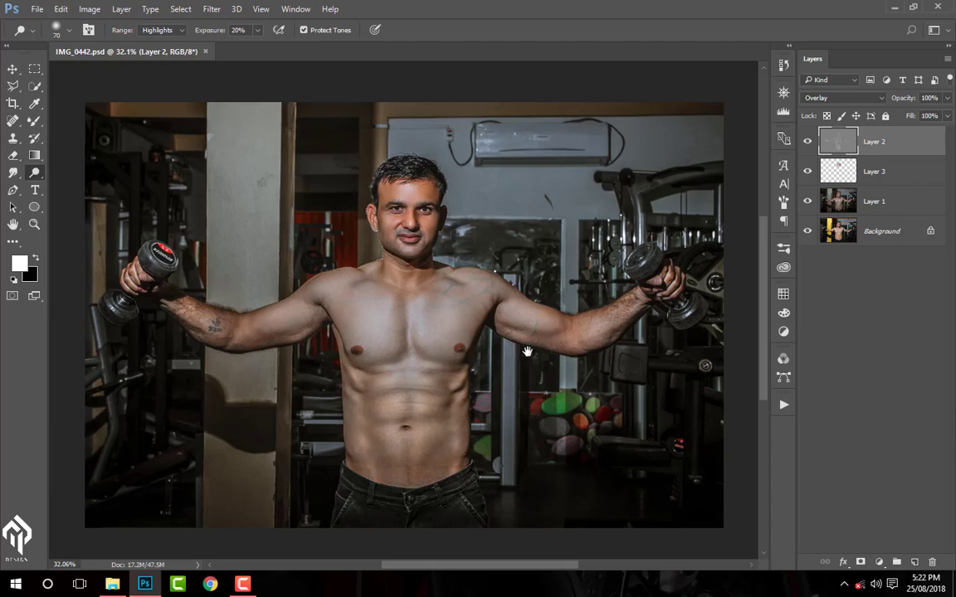
{"action": "left_click_drag", "start_coordinate": [528, 345], "coordinate": [528, 341]}
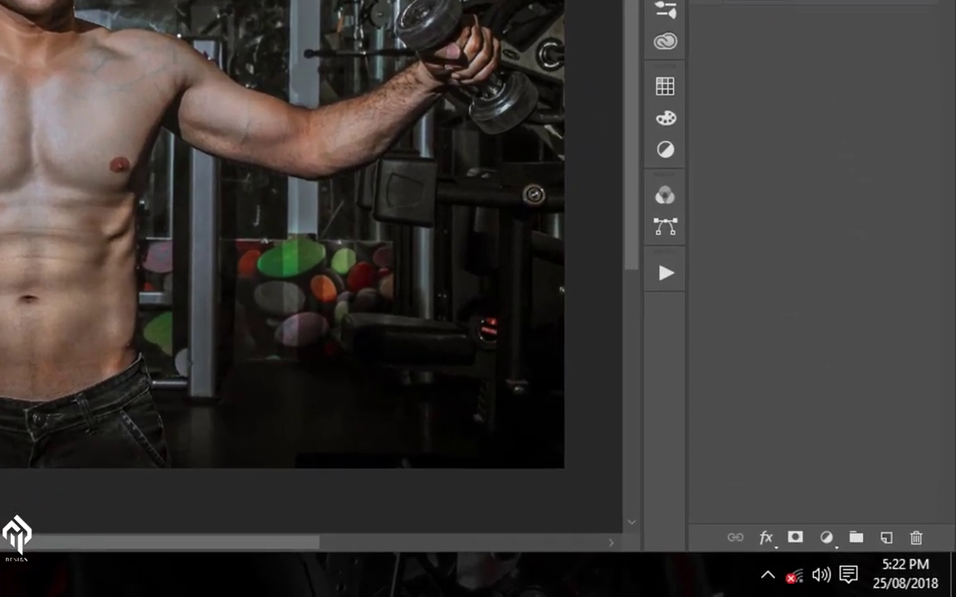
Step: Create a Selective Color adjustment layer with Yellows Black at -100 and close its Properties
{"action": "left_click", "coordinate": [825, 539]}
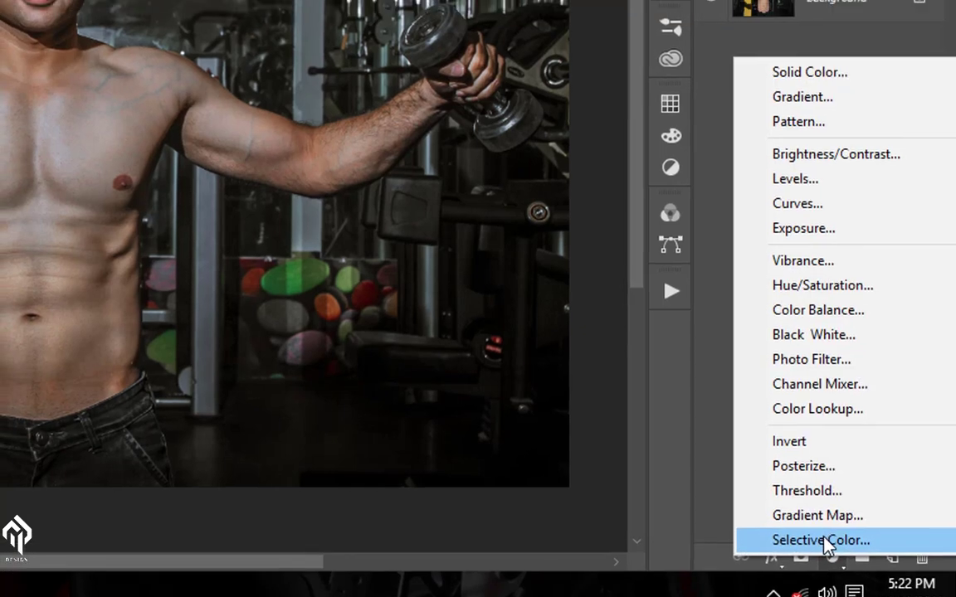
{"action": "left_click", "coordinate": [818, 520]}
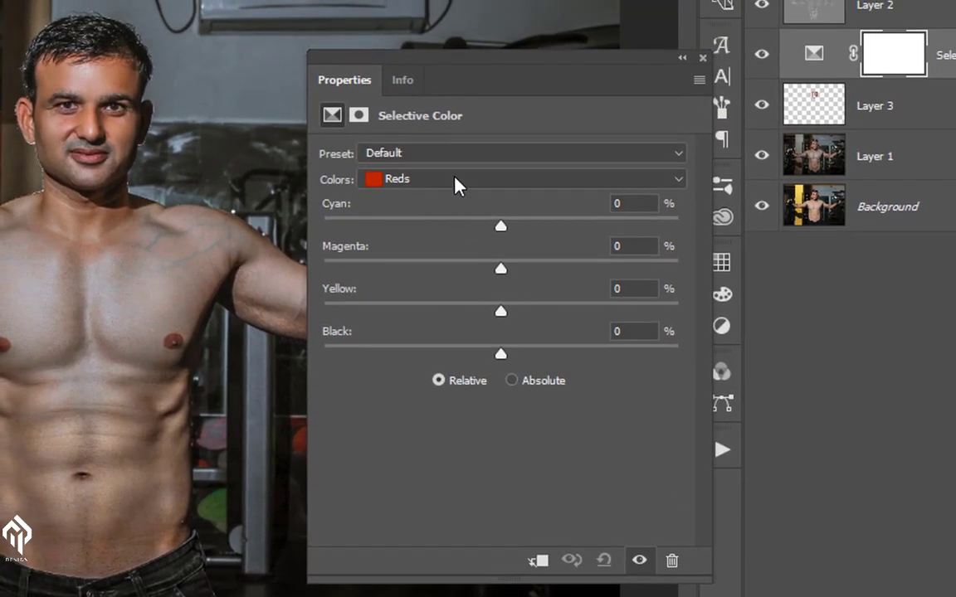
{"action": "left_click", "coordinate": [446, 181]}
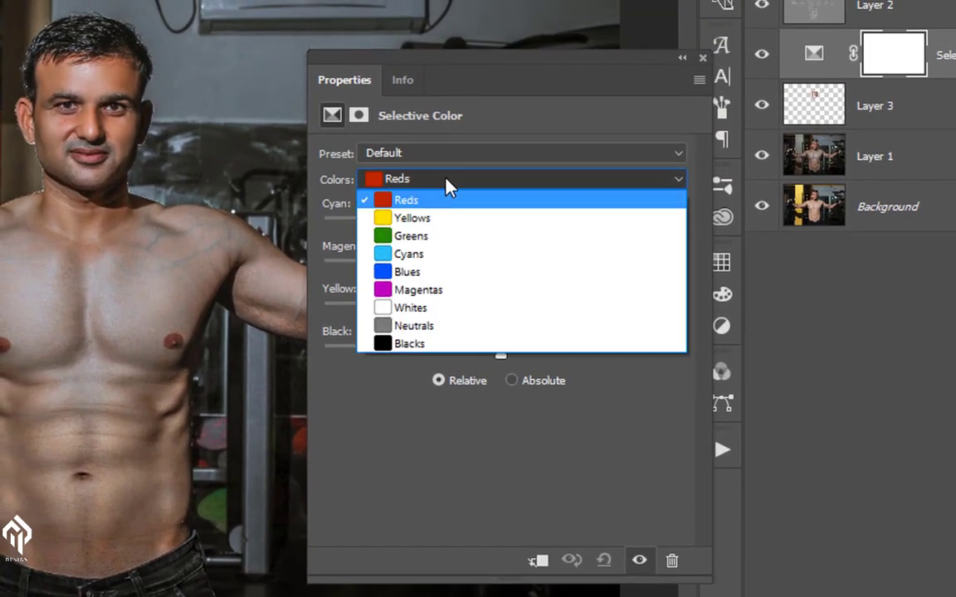
{"action": "left_click", "coordinate": [436, 221]}
{"action": "left_click_drag", "start_coordinate": [502, 356], "coordinate": [303, 362]}
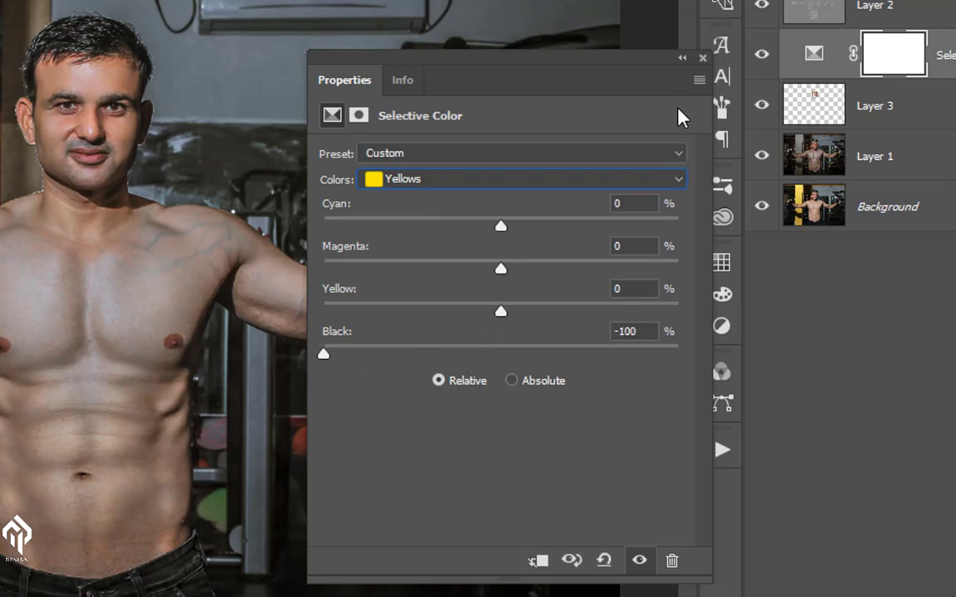
{"action": "left_click", "coordinate": [703, 58]}
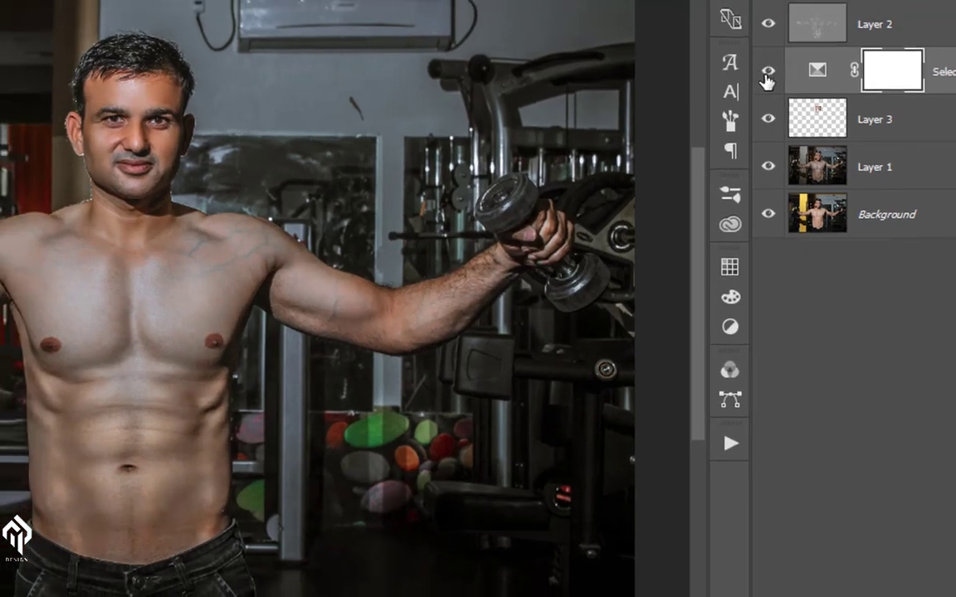
Step: Invert the Selective Color mask to solid black so the effect is hidden
{"action": "key", "text": "ctrl+i"}
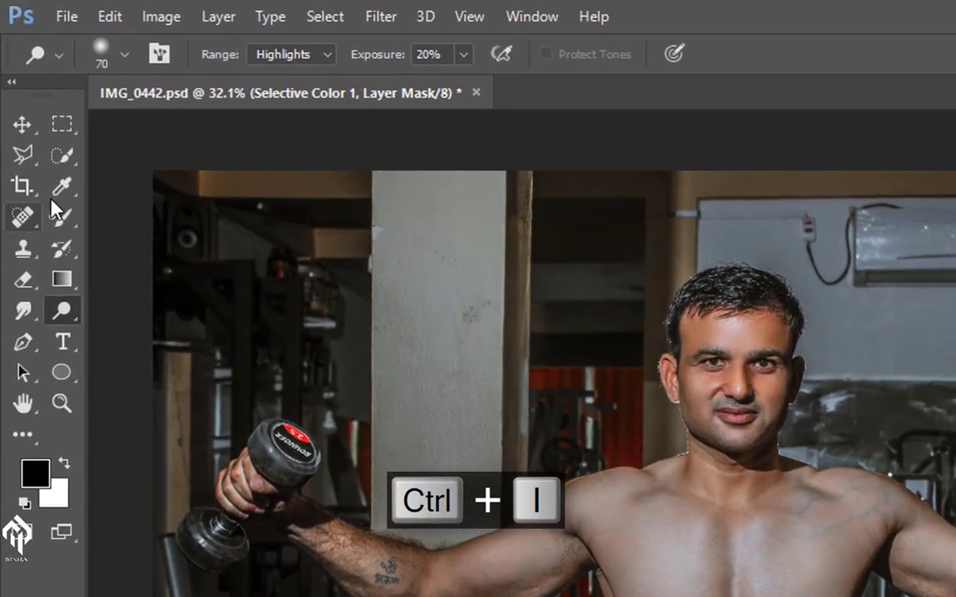
{"action": "left_click", "coordinate": [34, 123]}
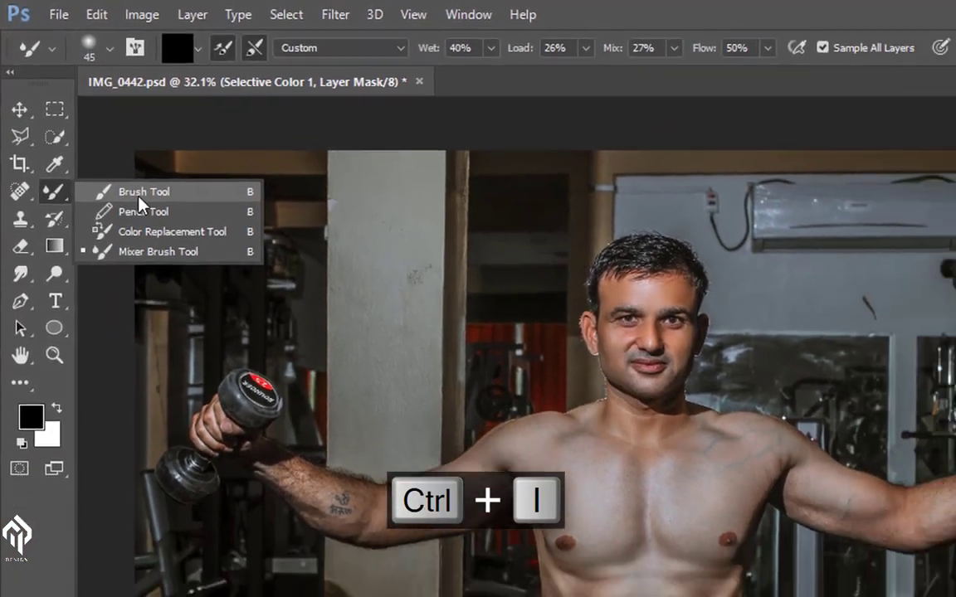
{"action": "left_click", "coordinate": [158, 217]}
Step: Set a hard round brush to 72% hardness and 67 px, painting in white
{"action": "right_click", "coordinate": [432, 120]}
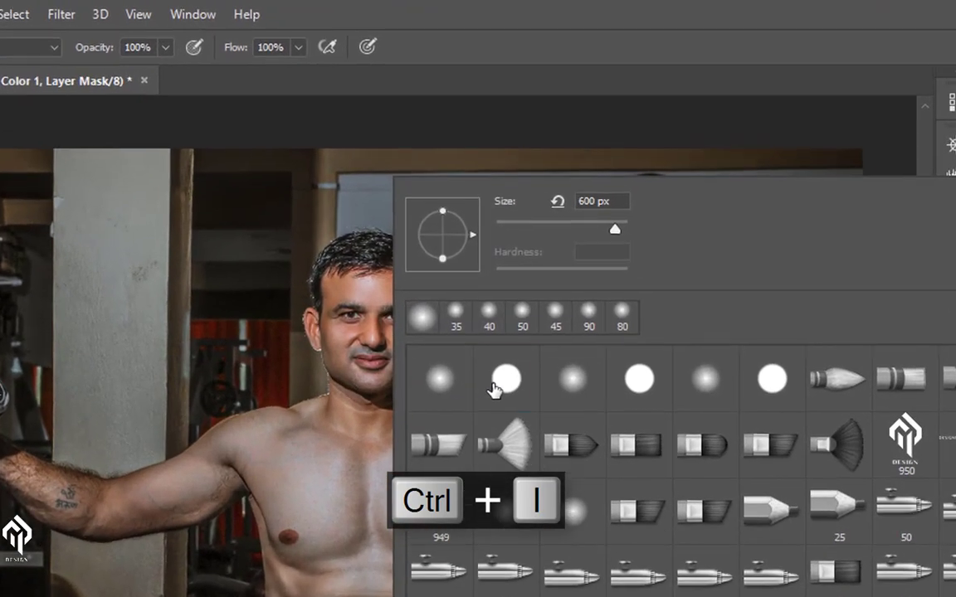
{"action": "left_click", "coordinate": [495, 241]}
{"action": "left_click_drag", "start_coordinate": [623, 288], "coordinate": [607, 284]}
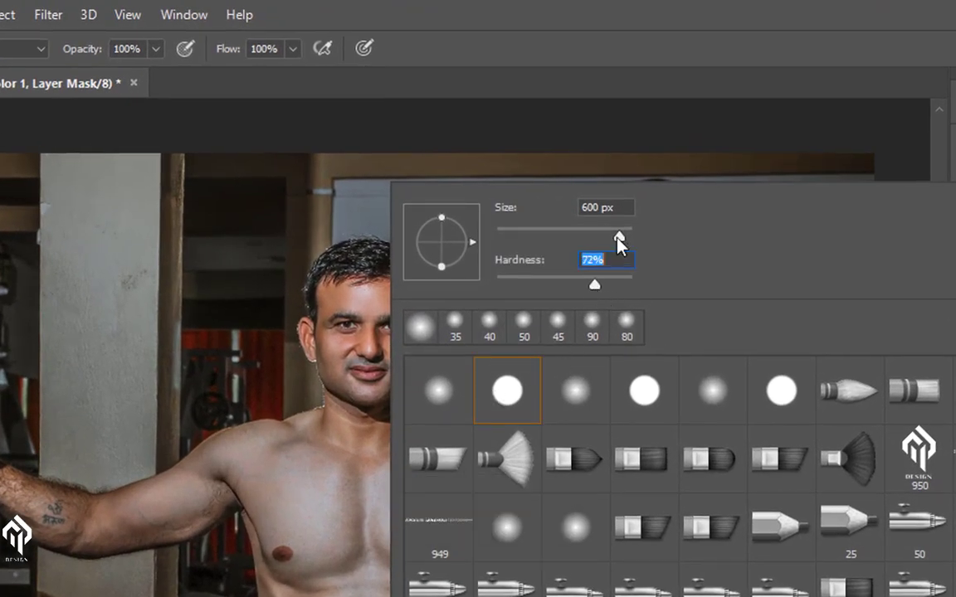
{"action": "left_click_drag", "start_coordinate": [619, 237], "coordinate": [537, 238]}
{"action": "key", "text": "Return"}
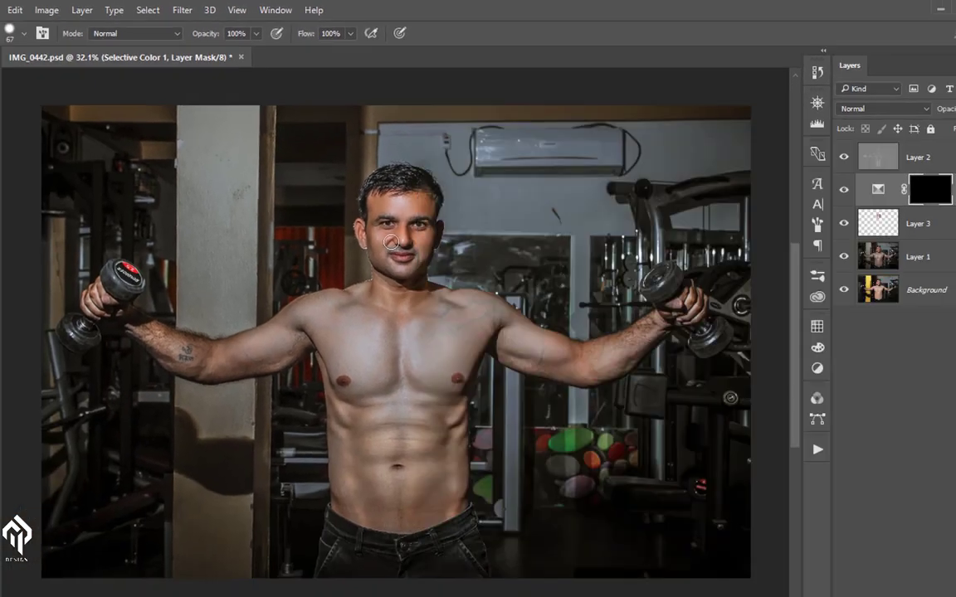
{"action": "scroll", "coordinate": [374, 191], "scroll_direction": "up", "scroll_amount": 2}
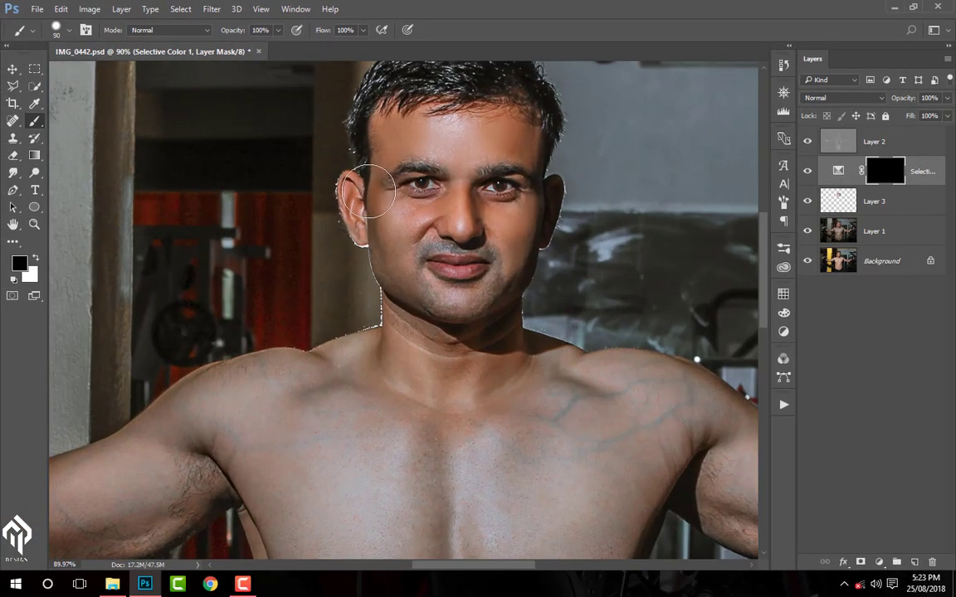
{"action": "left_click", "coordinate": [35, 261]}
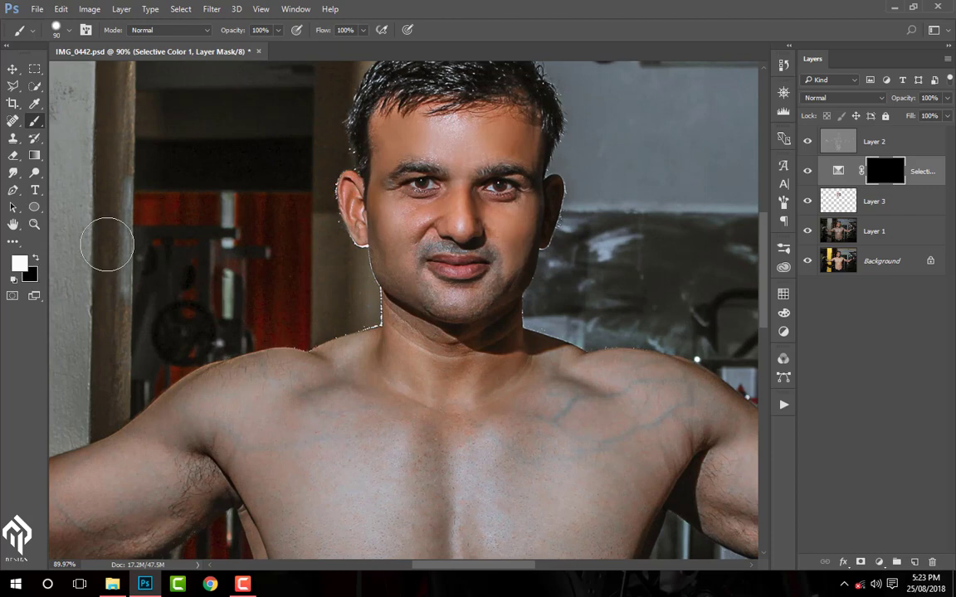
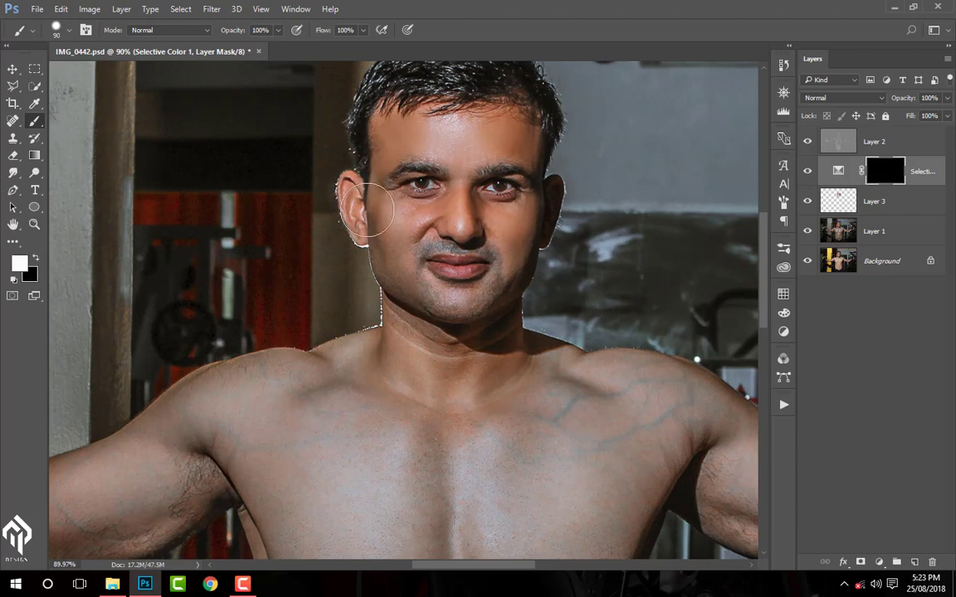
Step: Paint white on the Selective Color mask over the forehead, face, chest and raised upper arm
{"action": "key", "text": "bracketright"}
{"action": "key", "text": "bracketright"}
{"action": "left_click", "coordinate": [402, 124]}
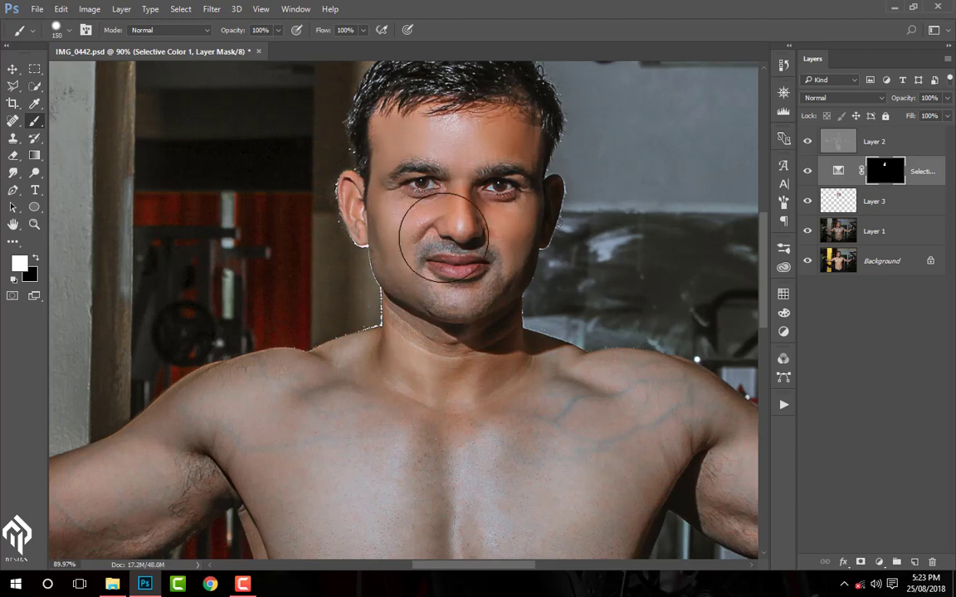
{"action": "key", "text": "bracketright"}
{"action": "key", "text": "bracketright"}
{"action": "mouse_move", "coordinate": [514, 223]}
{"action": "left_mouse_down"}
{"action": "mouse_move", "coordinate": [439, 298]}
{"action": "mouse_move", "coordinate": [661, 277]}
{"action": "left_mouse_up"}
{"action": "scroll", "coordinate": [448, 234], "scroll_direction": "down", "scroll_amount": 3}
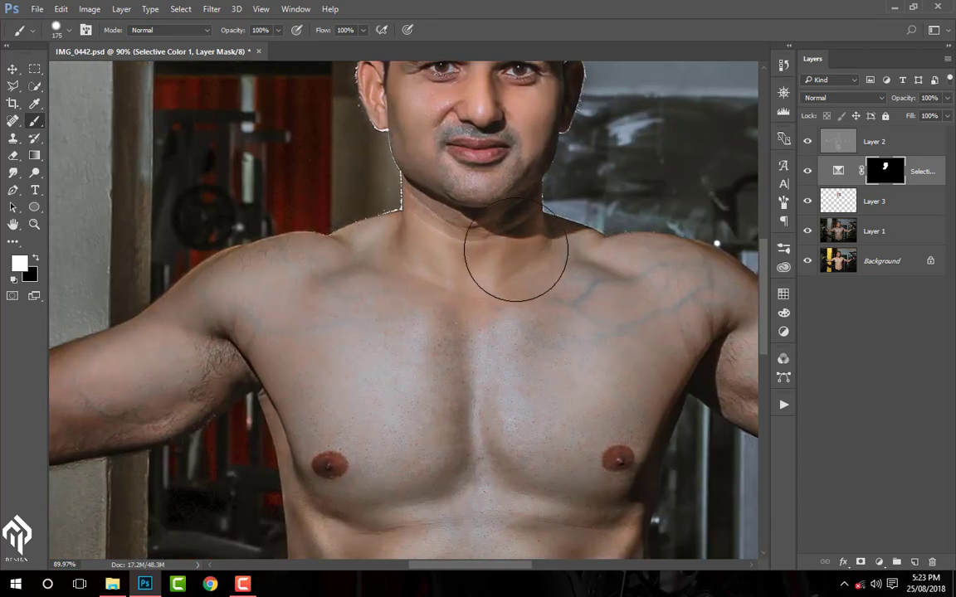
{"action": "left_click_drag", "start_coordinate": [704, 313], "coordinate": [384, 215]}
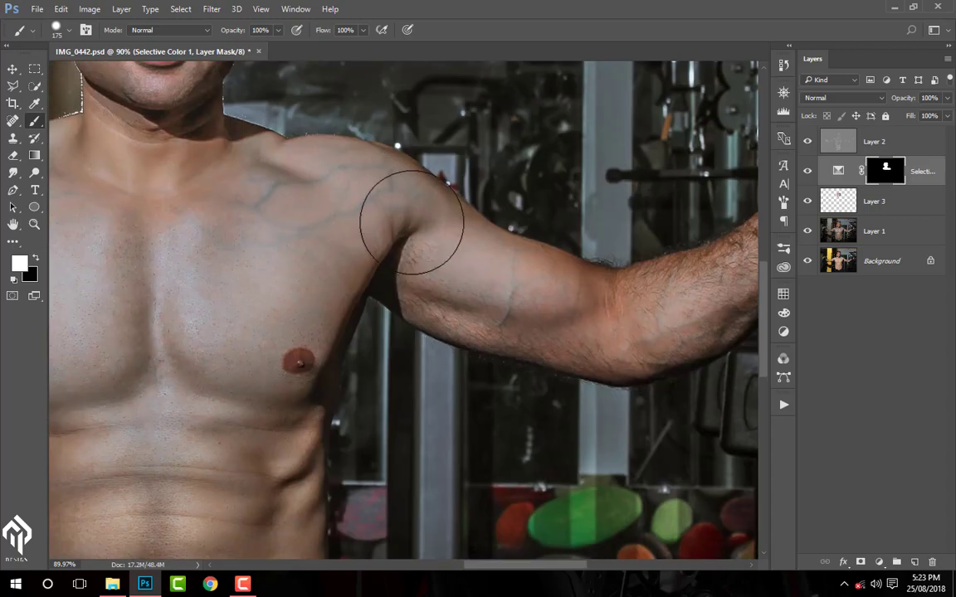
{"action": "mouse_move", "coordinate": [480, 291]}
{"action": "left_mouse_down"}
{"action": "mouse_move", "coordinate": [589, 305]}
{"action": "mouse_move", "coordinate": [248, 307]}
{"action": "mouse_move", "coordinate": [489, 166]}
{"action": "left_mouse_up"}
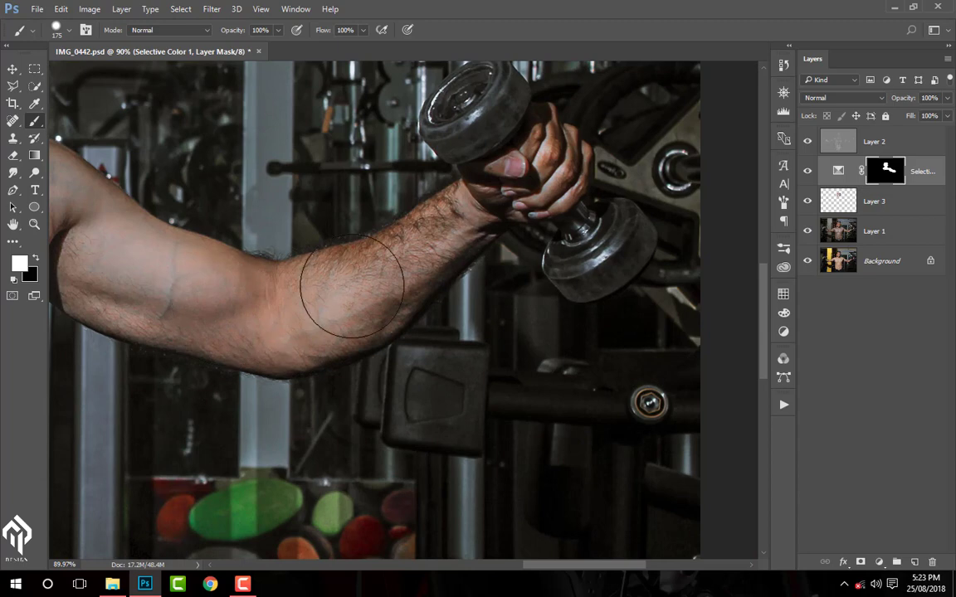
Step: With a larger brush, paint the mask over the left pectoral, chest and abdomen
{"action": "scroll", "coordinate": [498, 162], "scroll_direction": "down", "scroll_amount": 3}
{"action": "left_click_drag", "start_coordinate": [215, 245], "coordinate": [508, 246]}
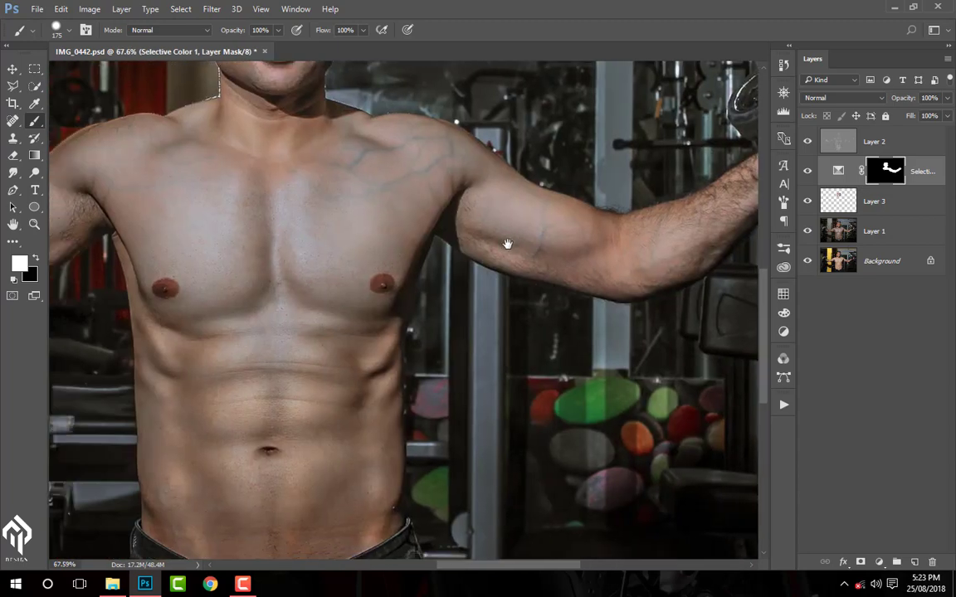
{"action": "key", "text": "bracketright"}
{"action": "key", "text": "bracketright"}
{"action": "key", "text": "bracketright"}
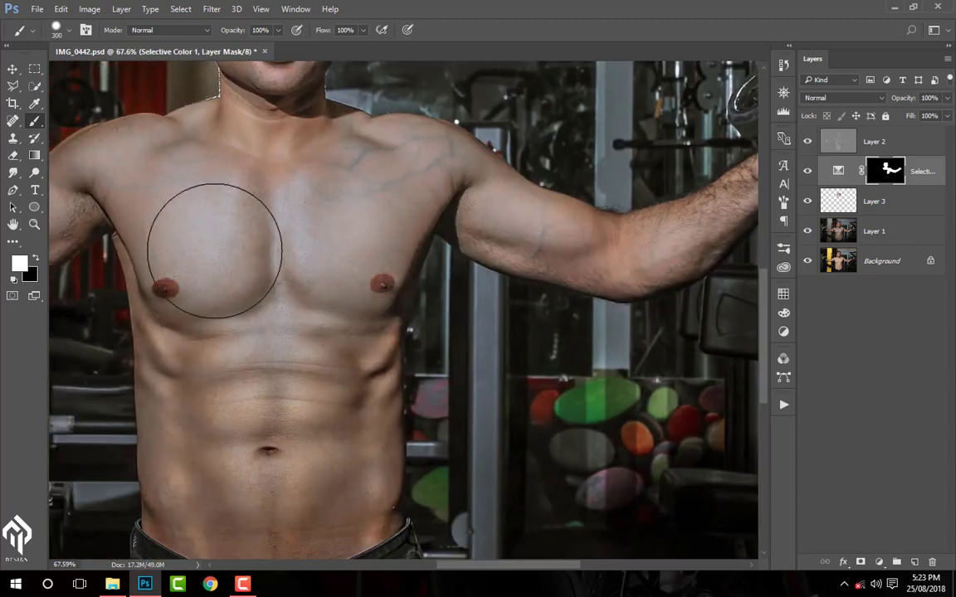
{"action": "mouse_move", "coordinate": [217, 246]}
{"action": "left_mouse_down"}
{"action": "mouse_move", "coordinate": [191, 289]}
{"action": "mouse_move", "coordinate": [298, 104]}
{"action": "left_mouse_up"}
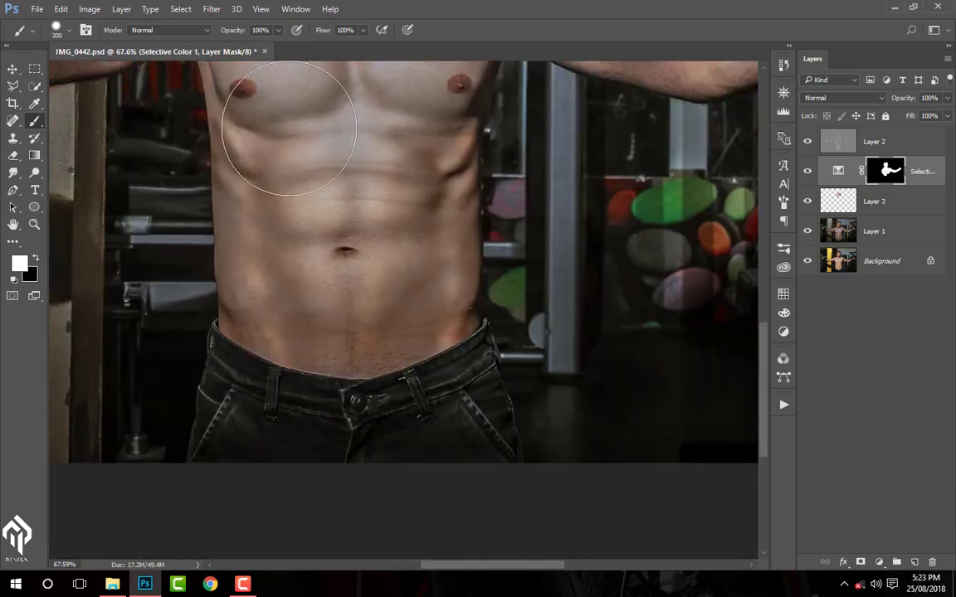
{"action": "mouse_move", "coordinate": [282, 287]}
{"action": "left_mouse_down"}
{"action": "mouse_move", "coordinate": [341, 320]}
{"action": "mouse_move", "coordinate": [373, 175]}
{"action": "mouse_move", "coordinate": [448, 117]}
{"action": "mouse_move", "coordinate": [413, 315]}
{"action": "left_mouse_up"}
{"action": "left_click_drag", "start_coordinate": [331, 341], "coordinate": [586, 556]}
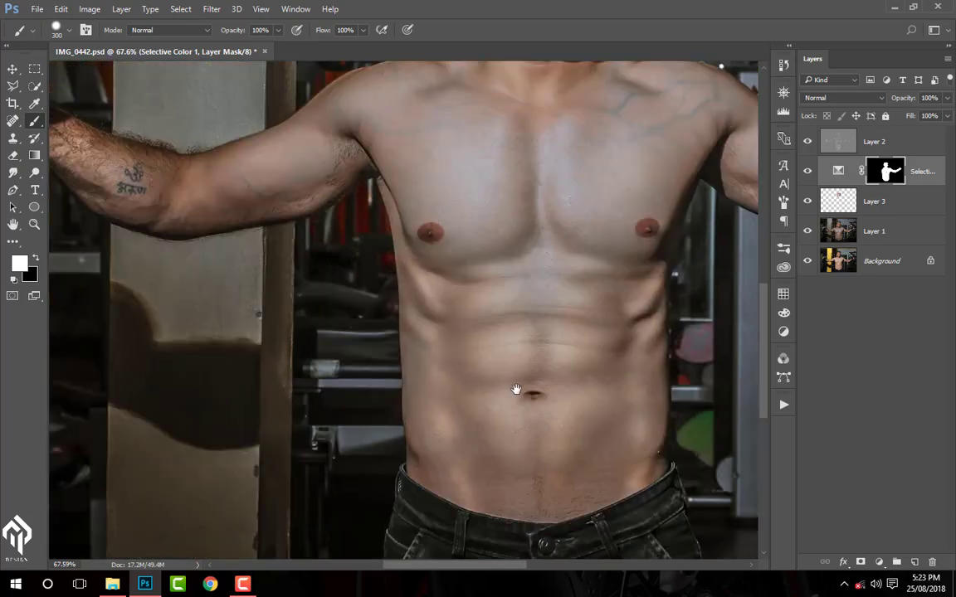
Step: With a smaller brush, paint the mask along the other shoulder, forearm and upper arm
{"action": "key", "text": "bracketleft"}
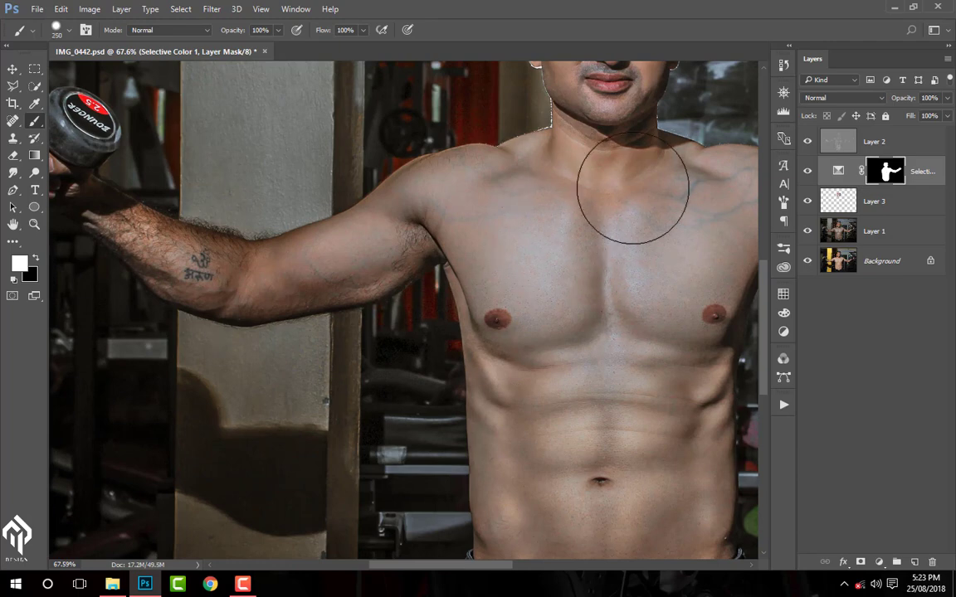
{"action": "key", "text": "bracketleft"}
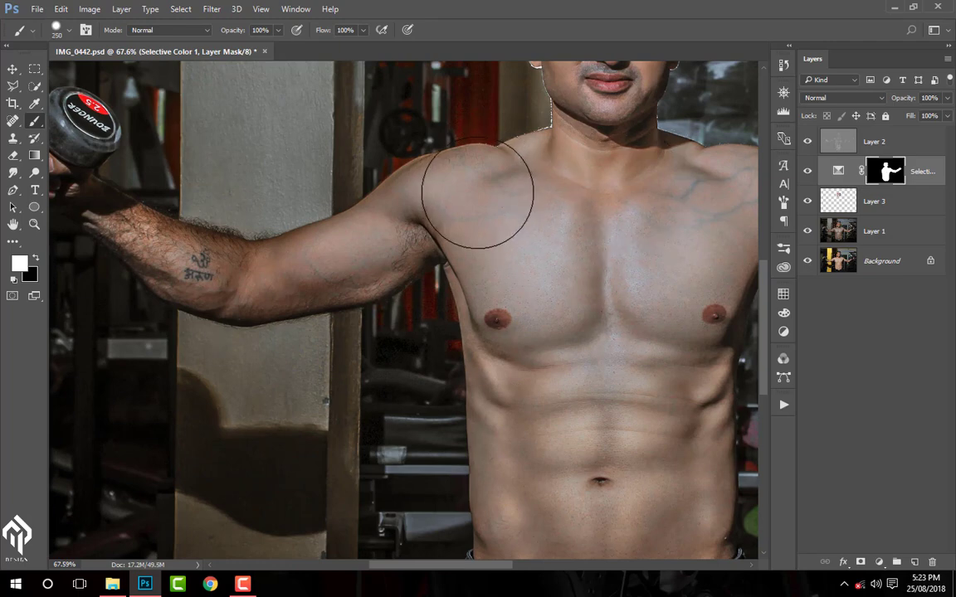
{"action": "scroll", "coordinate": [464, 182], "scroll_direction": "up", "scroll_amount": 2}
{"action": "key", "text": "bracketleft"}
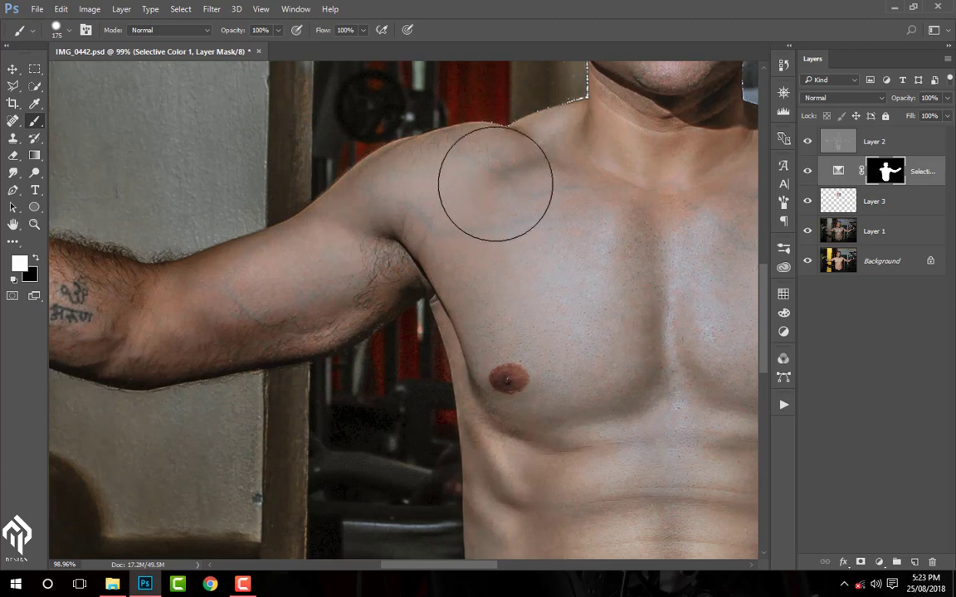
{"action": "key", "text": "bracketleft"}
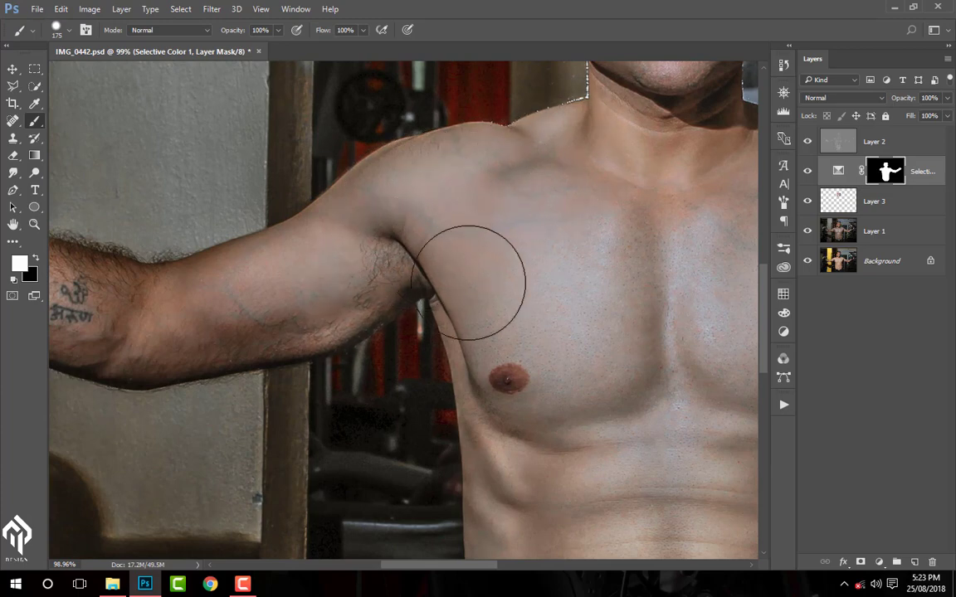
{"action": "left_click_drag", "start_coordinate": [346, 274], "coordinate": [511, 292]}
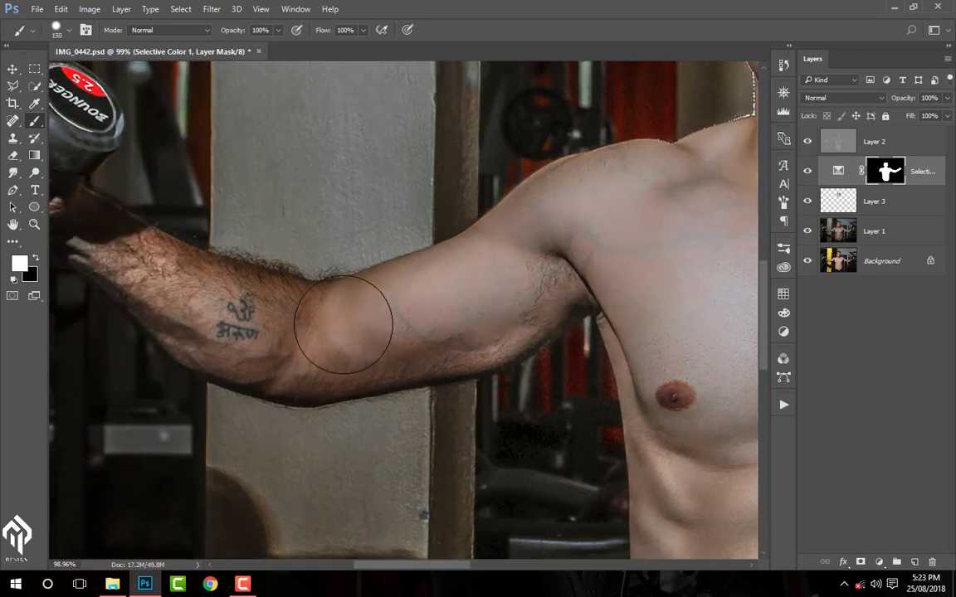
{"action": "left_click_drag", "start_coordinate": [160, 277], "coordinate": [269, 309]}
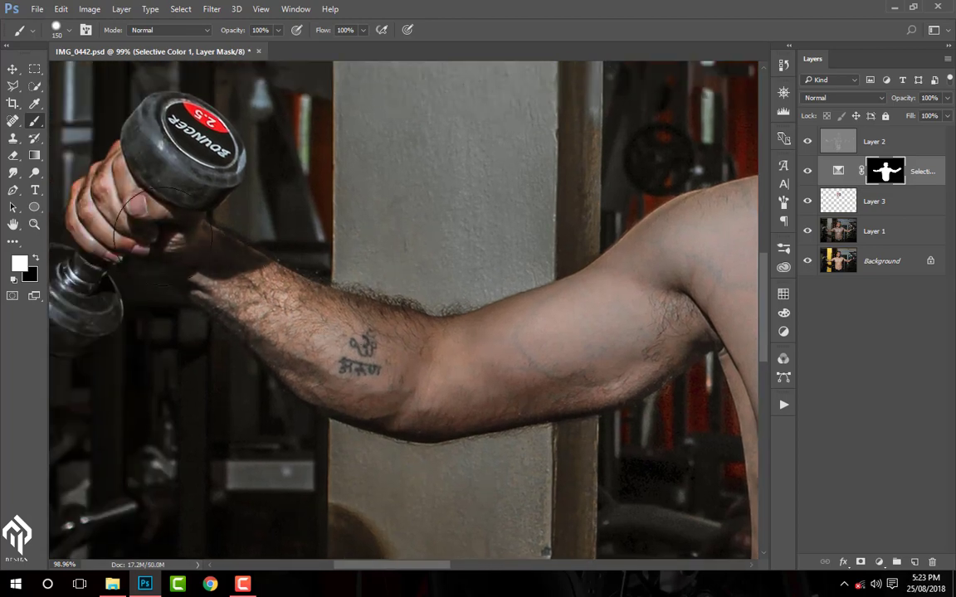
{"action": "key", "text": "bracketleft"}
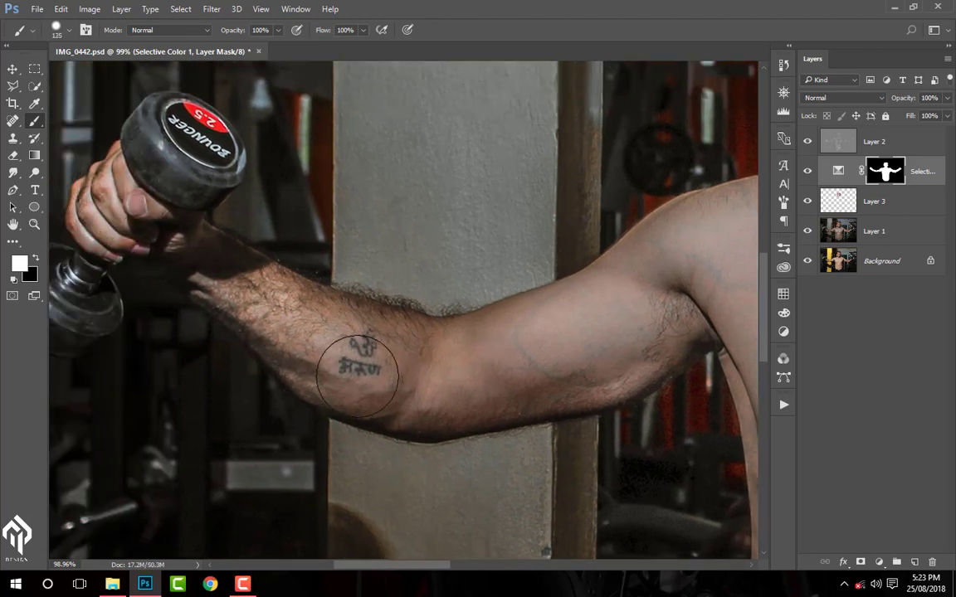
{"action": "mouse_move", "coordinate": [512, 373]}
{"action": "left_mouse_down"}
{"action": "mouse_move", "coordinate": [616, 363]}
{"action": "mouse_move", "coordinate": [674, 325]}
{"action": "mouse_move", "coordinate": [404, 395]}
{"action": "left_mouse_up"}
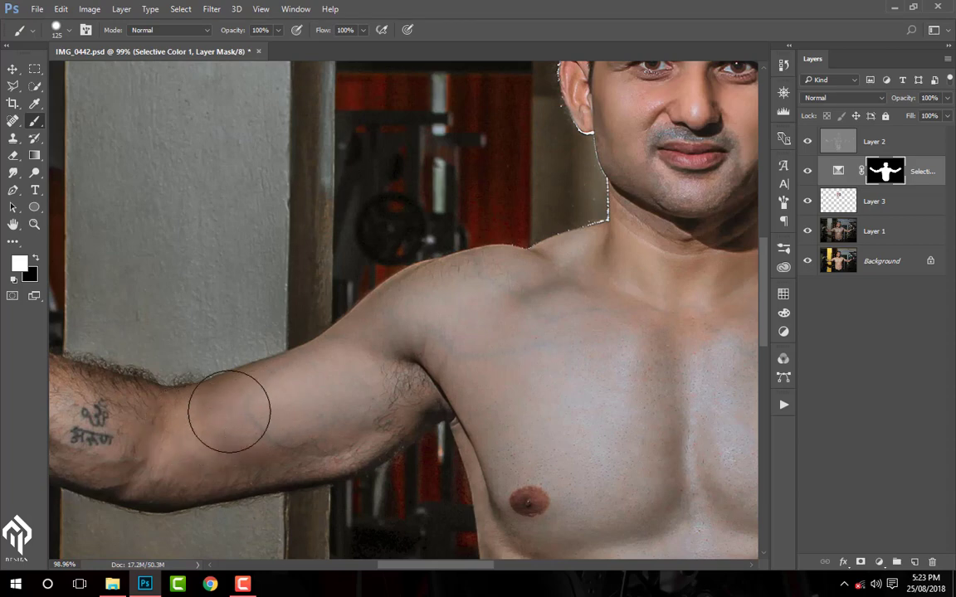
Step: Show the mask as a red overlay and switch the painting colour to black
{"action": "scroll", "coordinate": [513, 306], "scroll_direction": "down", "scroll_amount": 3}
{"action": "scroll", "coordinate": [465, 323], "scroll_direction": "right", "scroll_amount": 3}
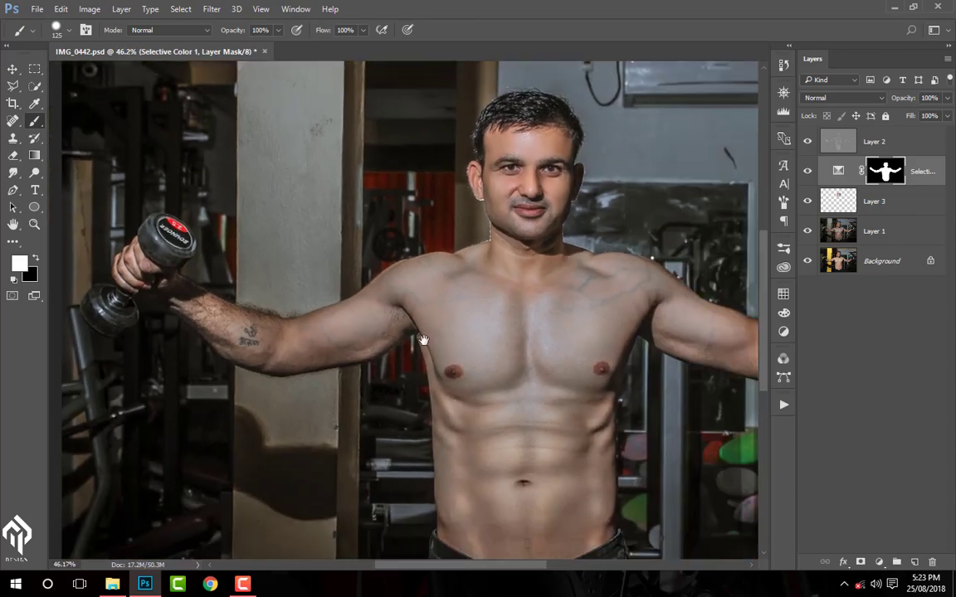
{"action": "scroll", "coordinate": [422, 337], "scroll_direction": "right", "scroll_amount": 1}
{"action": "scroll", "coordinate": [464, 356], "scroll_direction": "down", "scroll_amount": 1}
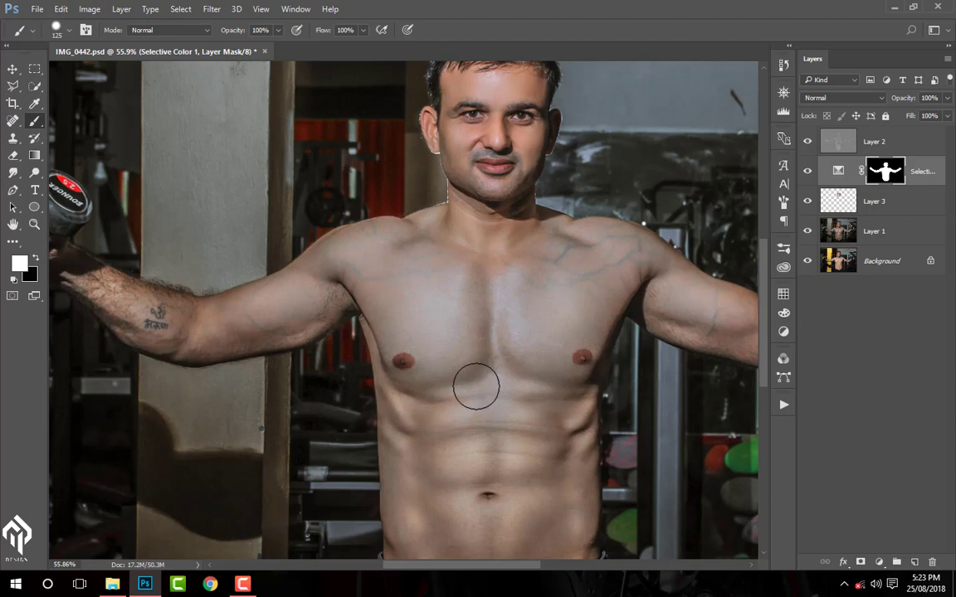
{"action": "key", "text": "backslash"}
{"action": "key", "text": "x"}
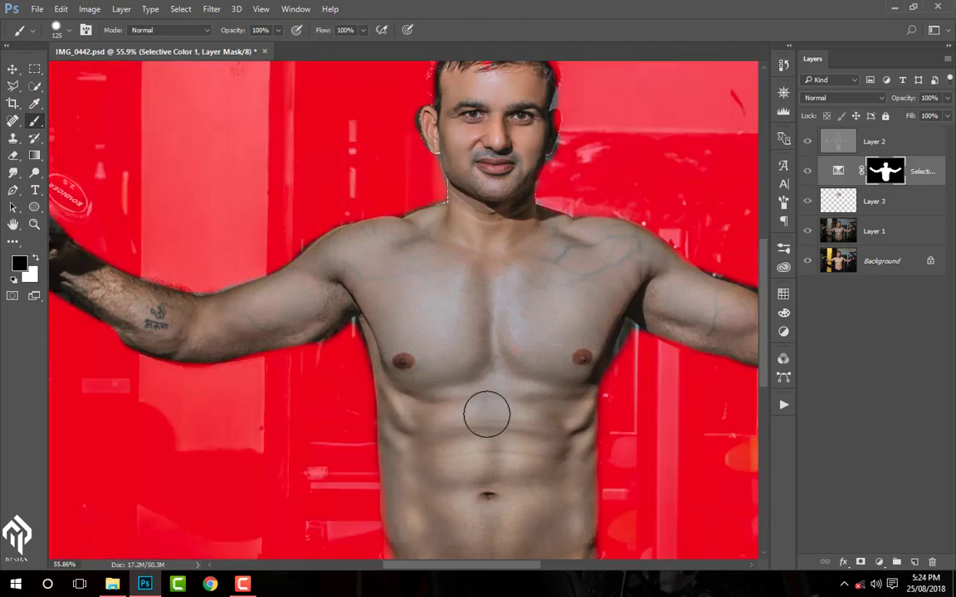
Step: Touch up the mask along the forearm edge, toggling the red overlay to check coverage
{"action": "scroll", "coordinate": [481, 410], "scroll_direction": "down", "scroll_amount": 1}
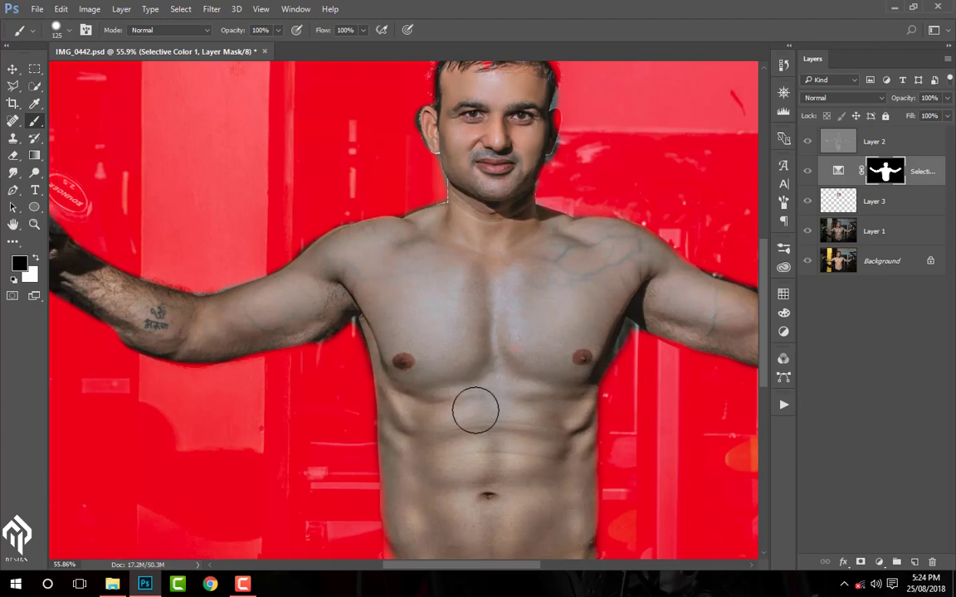
{"action": "key", "text": "backslash"}
{"action": "key", "text": "x"}
{"action": "key", "text": "backslash"}
{"action": "key", "text": "x"}
{"action": "scroll", "coordinate": [498, 398], "scroll_direction": "down", "scroll_amount": 2}
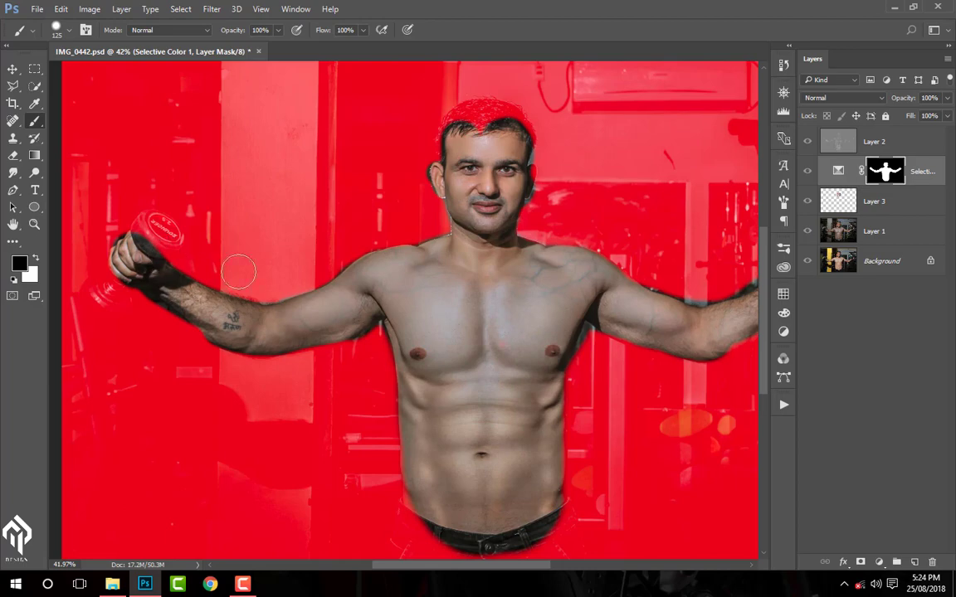
{"action": "left_click_drag", "start_coordinate": [395, 565], "coordinate": [424, 568]}
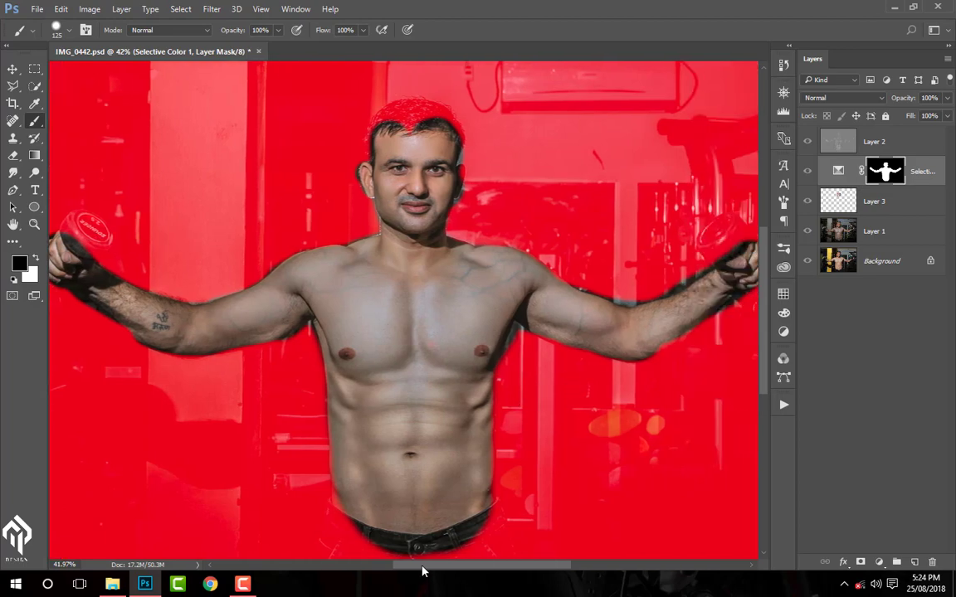
{"action": "scroll", "coordinate": [515, 398], "scroll_direction": "up", "scroll_amount": 1}
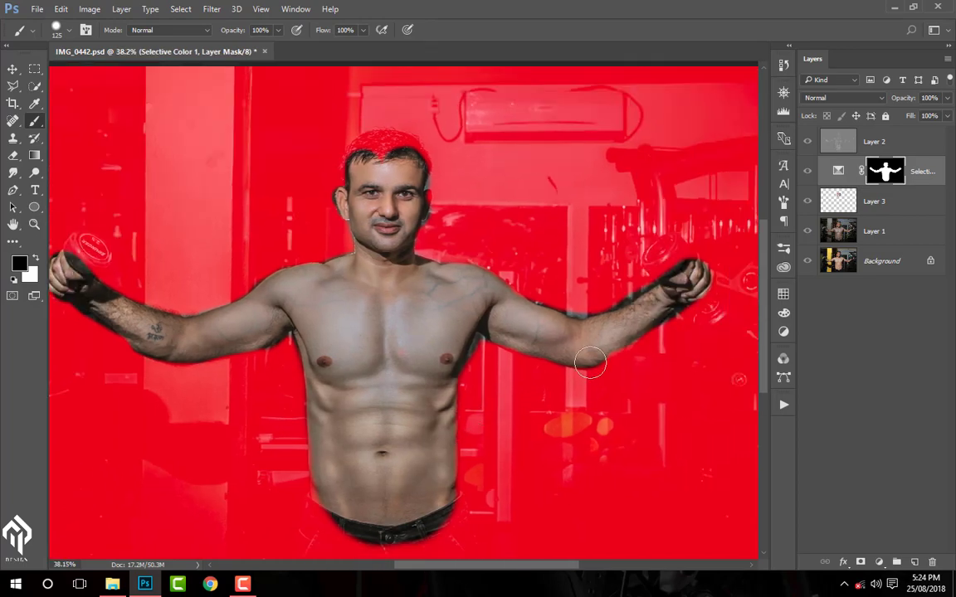
{"action": "key", "text": "backslash"}
{"action": "key", "text": "x"}
{"action": "key", "text": "backslash"}
{"action": "key", "text": "x"}
Step: Check both arms with the overlay toggled, ending with the overlay off and white paint
{"action": "scroll", "coordinate": [614, 350], "scroll_direction": "up", "scroll_amount": 2}
{"action": "scroll", "coordinate": [614, 351], "scroll_direction": "up", "scroll_amount": 1}
{"action": "key", "text": "backslash"}
{"action": "key", "text": "x"}
{"action": "scroll", "coordinate": [620, 342], "scroll_direction": "up", "scroll_amount": 2}
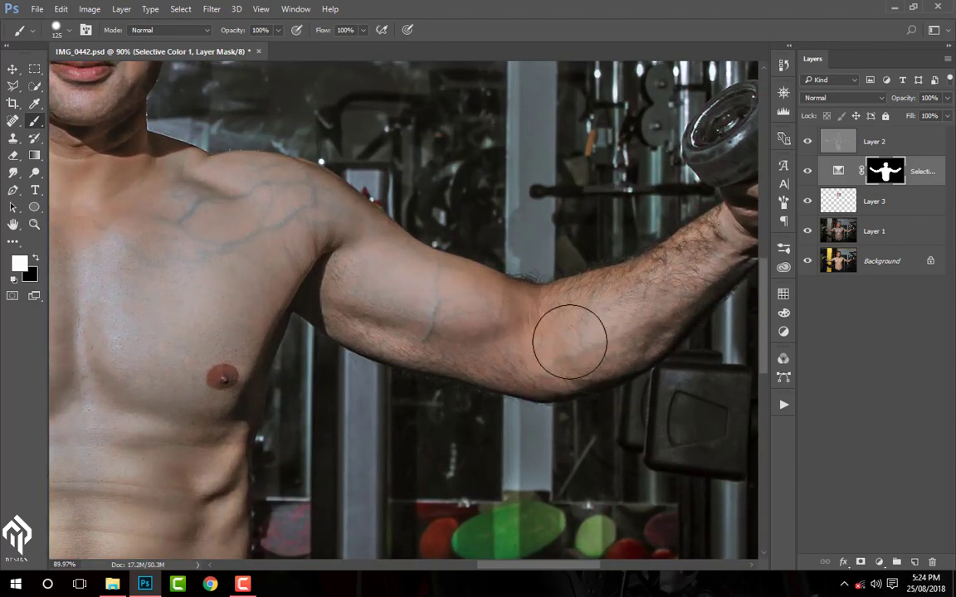
{"action": "key", "text": "backslash"}
{"action": "key", "text": "x"}
{"action": "key", "text": "backslash"}
{"action": "key", "text": "x"}
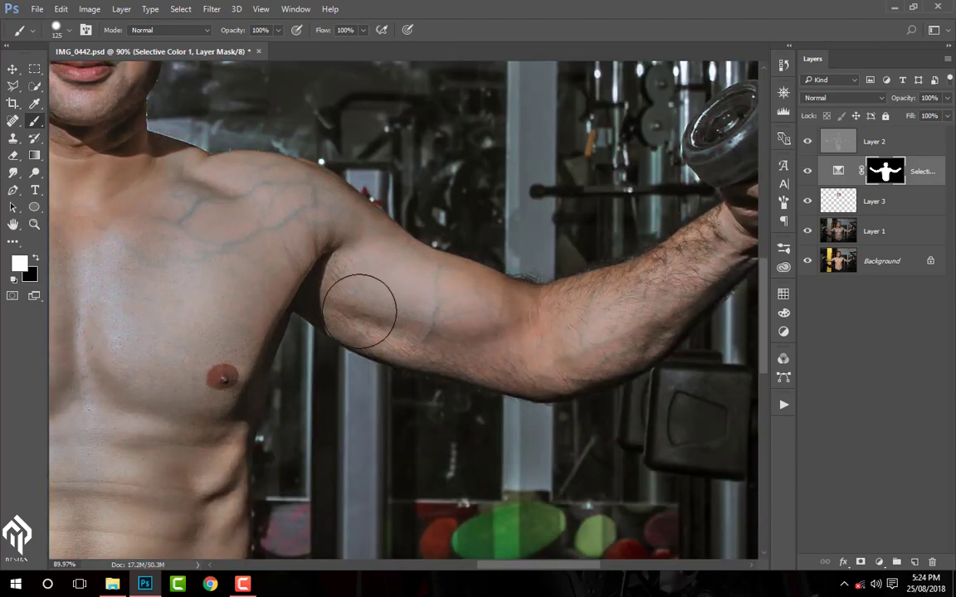
{"action": "scroll", "coordinate": [375, 315], "scroll_direction": "down", "scroll_amount": 2}
{"action": "key", "text": "backslash"}
{"action": "key", "text": "x"}
{"action": "key", "text": "backslash"}
{"action": "key", "text": "x"}
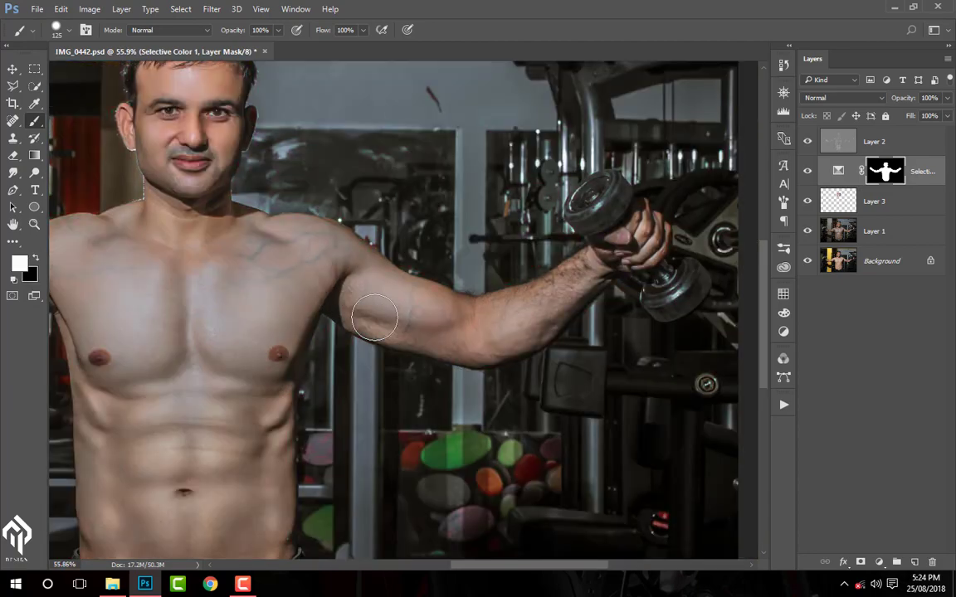
{"action": "scroll", "coordinate": [375, 315], "scroll_direction": "down", "scroll_amount": 2}
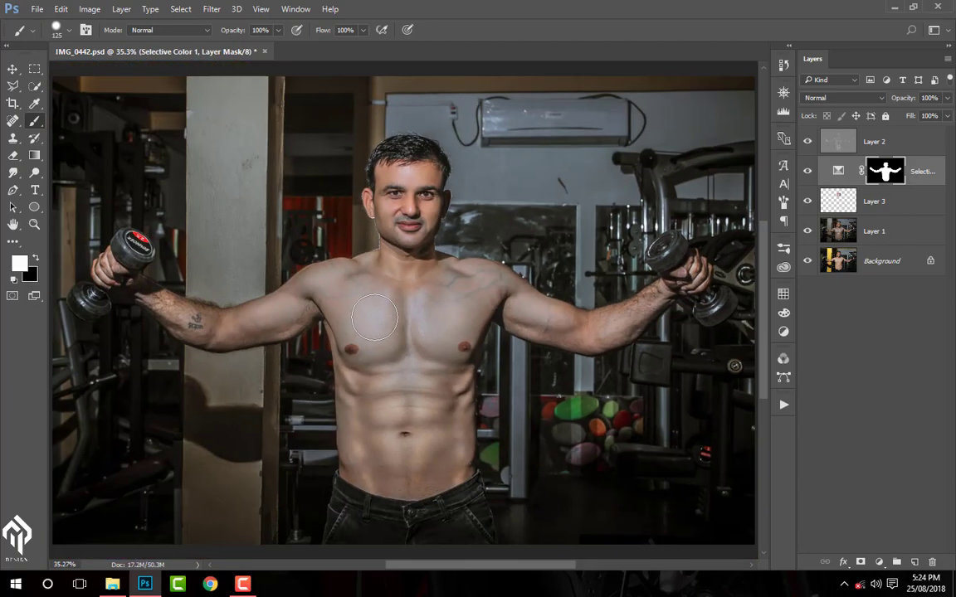
Step: Toggle Selective Color and Layer 2 visibility to compare the retouch before and after
{"action": "left_click", "coordinate": [807, 172]}
{"action": "left_click", "coordinate": [808, 172]}
{"action": "left_click", "coordinate": [807, 142]}
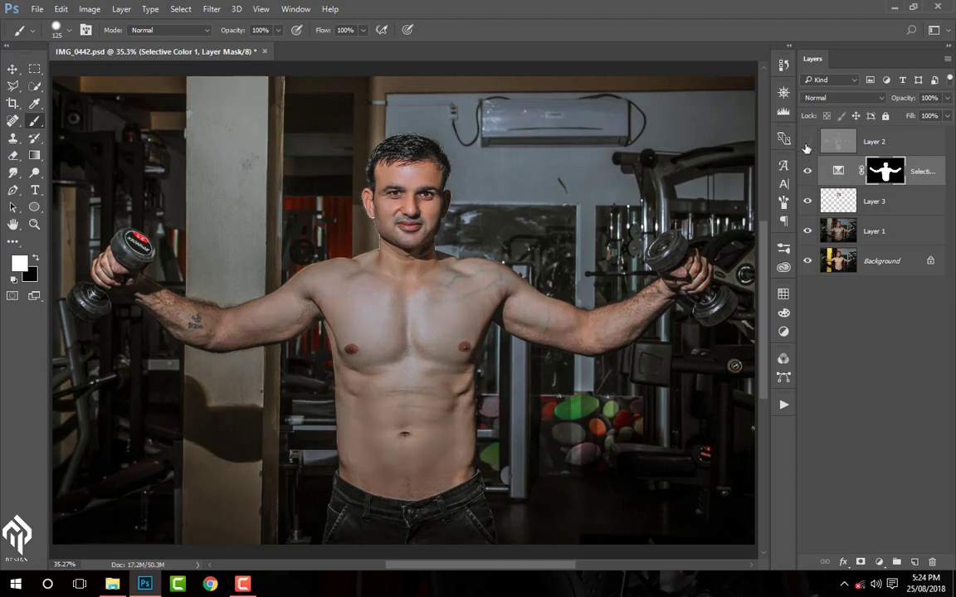
{"action": "left_click", "coordinate": [807, 142]}
{"action": "left_click", "coordinate": [807, 142]}
{"action": "left_click", "coordinate": [807, 143]}
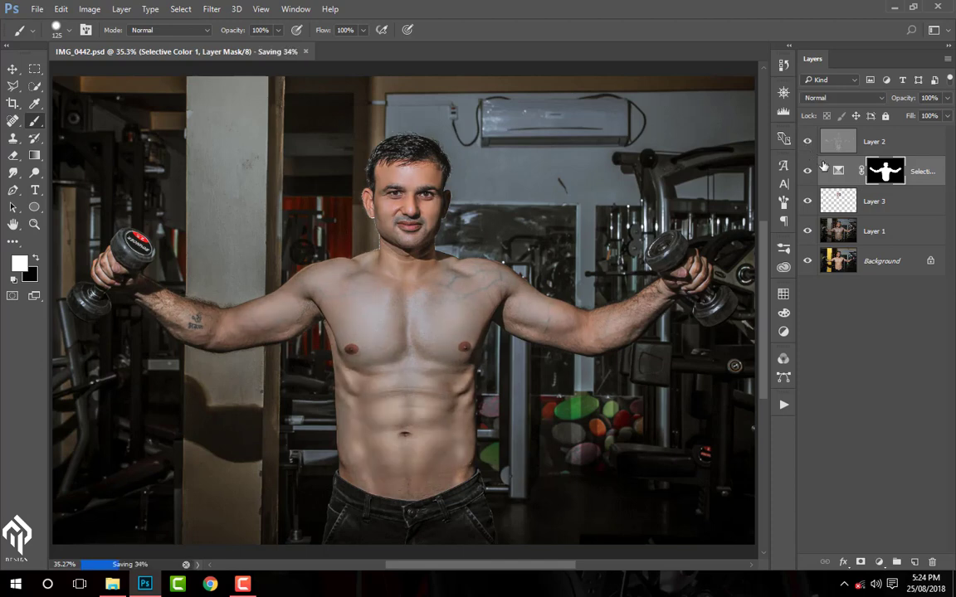
{"action": "scroll", "coordinate": [551, 308], "scroll_direction": "down", "scroll_amount": 1}
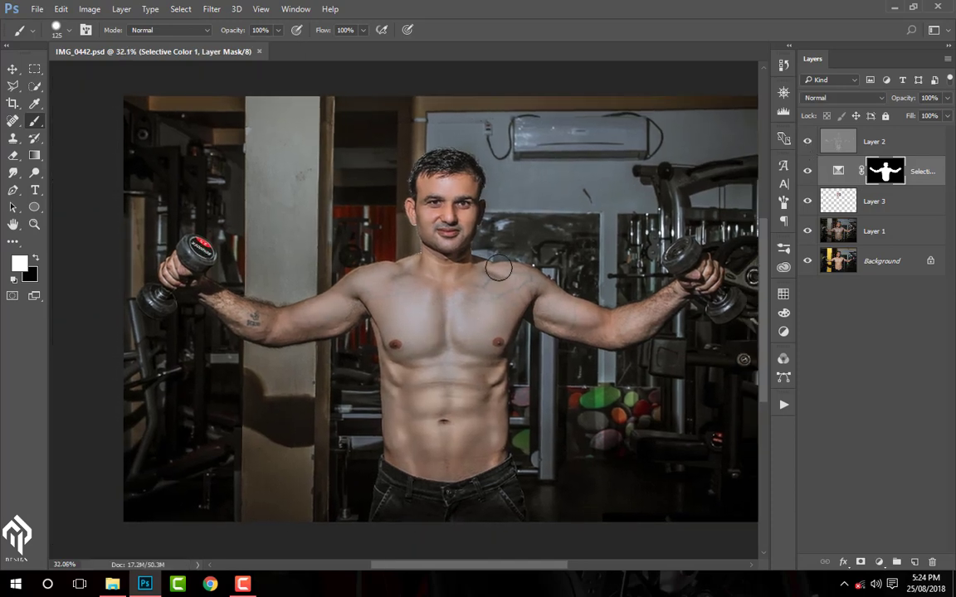
{"action": "scroll", "coordinate": [564, 311], "scroll_direction": "up", "scroll_amount": 2}
{"action": "scroll", "coordinate": [589, 315], "scroll_direction": "up", "scroll_amount": 2}
{"action": "scroll", "coordinate": [621, 319], "scroll_direction": "up", "scroll_amount": 1}
{"action": "scroll", "coordinate": [621, 319], "scroll_direction": "down", "scroll_amount": 4}
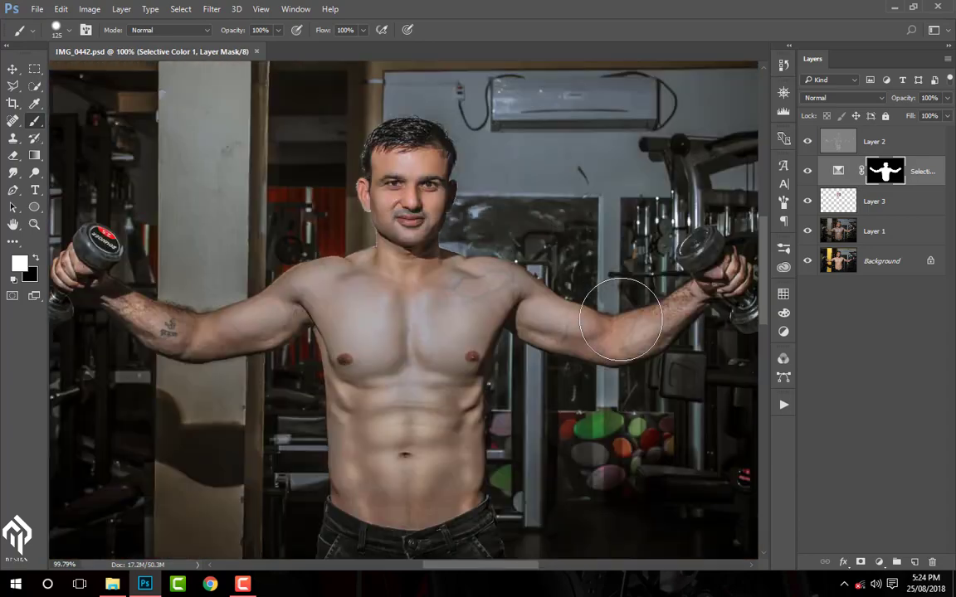
{"action": "scroll", "coordinate": [639, 317], "scroll_direction": "down", "scroll_amount": 1}
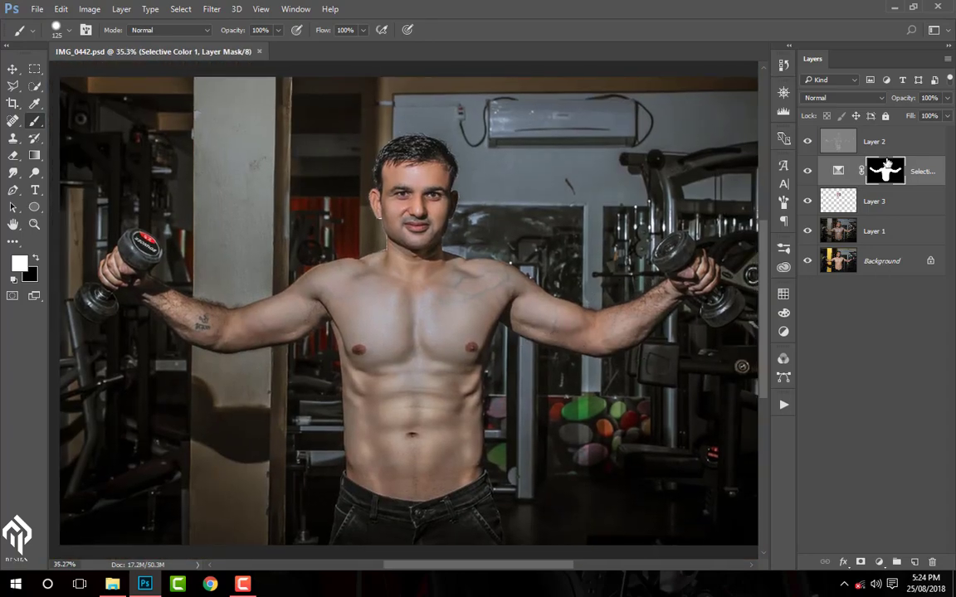
Step: Select Layer 3 together with Layer 1 and merge them into a single Layer 3
{"action": "left_click", "coordinate": [875, 141]}
{"action": "left_click", "coordinate": [879, 201]}
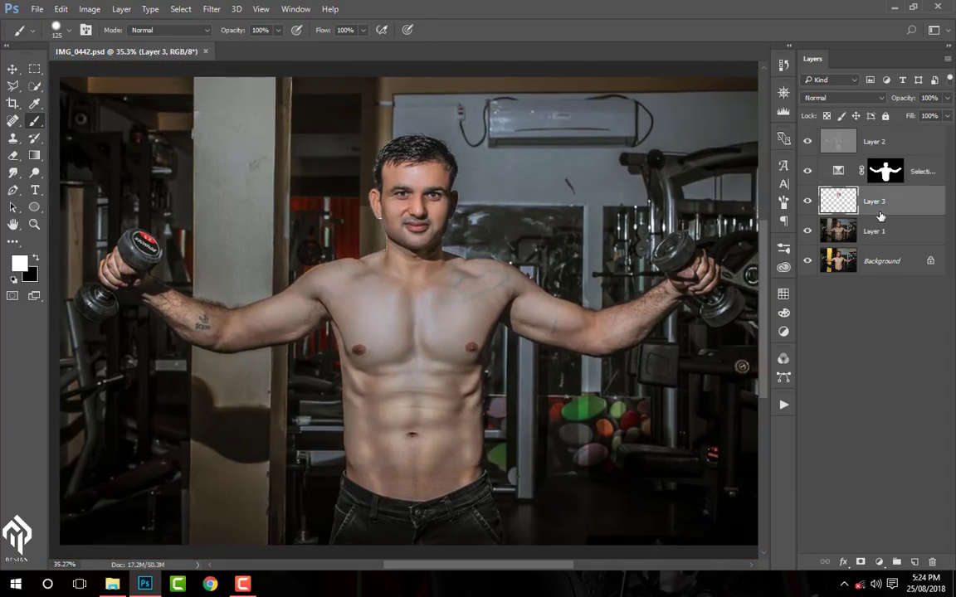
{"action": "left_click", "coordinate": [886, 232], "text": "ctrl"}
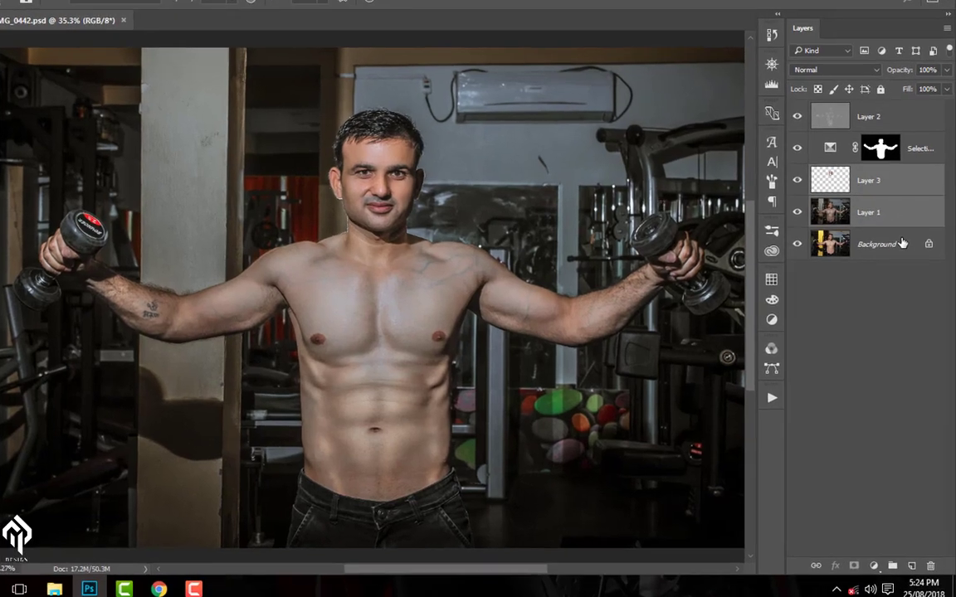
{"action": "right_click", "coordinate": [893, 224]}
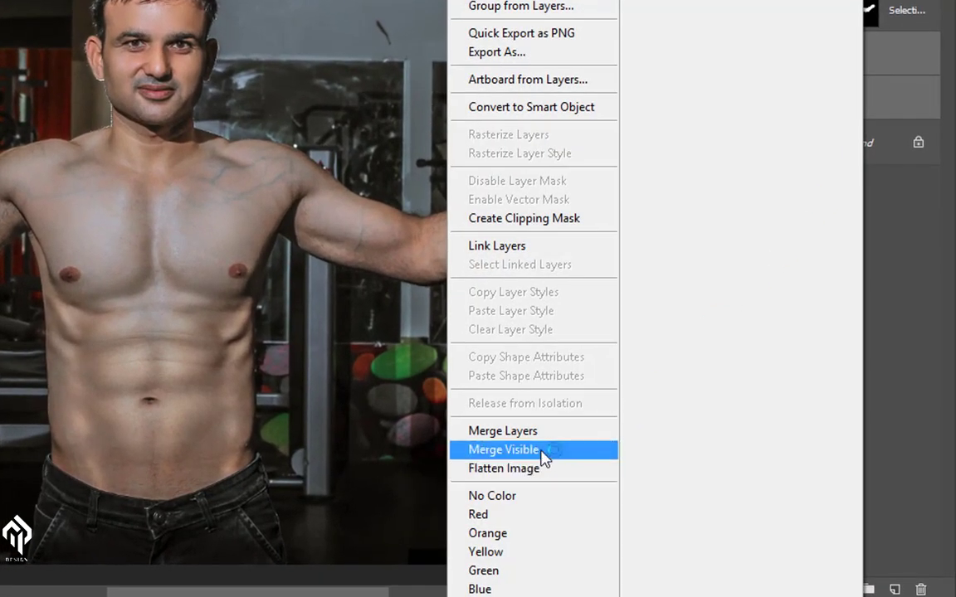
{"action": "left_click", "coordinate": [548, 431]}
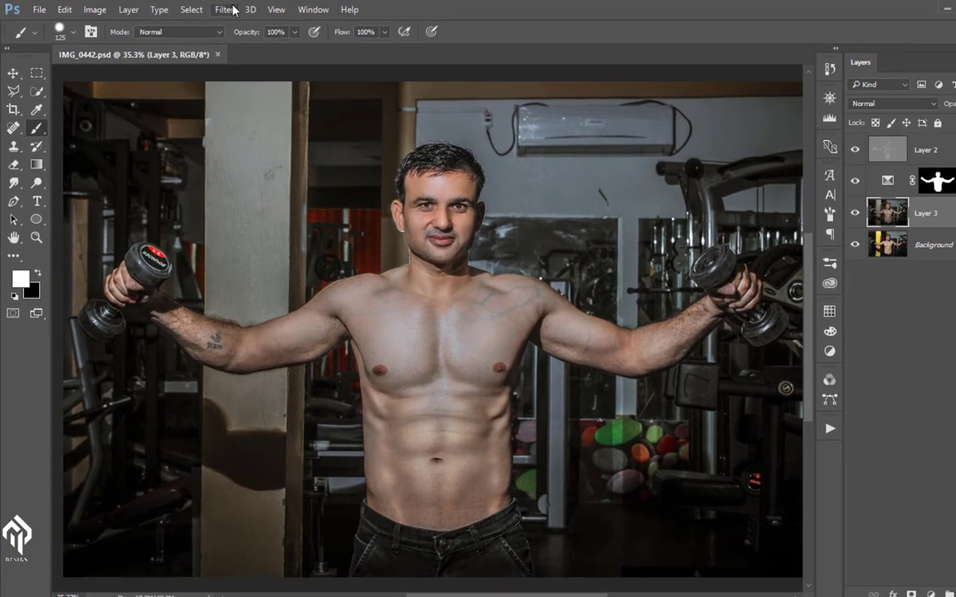
{"action": "left_click", "coordinate": [212, 9]}
Step: Apply a Camera Raw Filter with Sharpening Amount 50, Luminance 10 and Color 20 noise reduction
{"action": "left_click", "coordinate": [332, 112]}
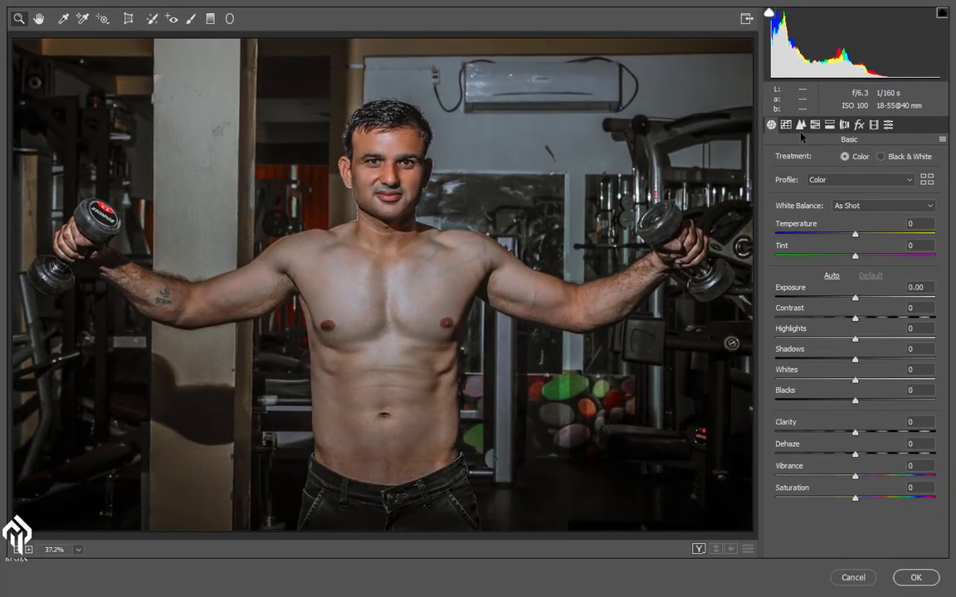
{"action": "left_click", "coordinate": [799, 125]}
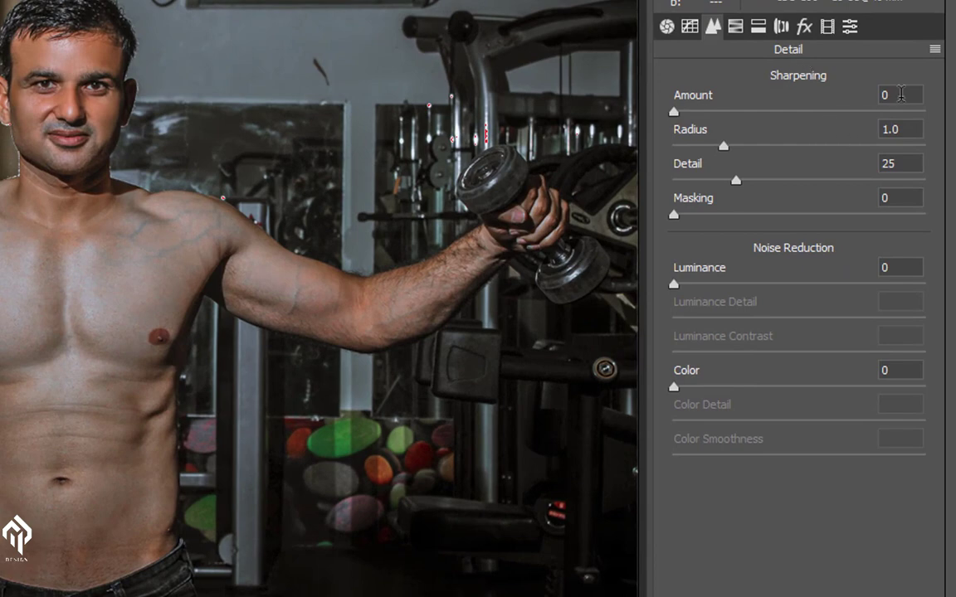
{"action": "type", "text": "50"}
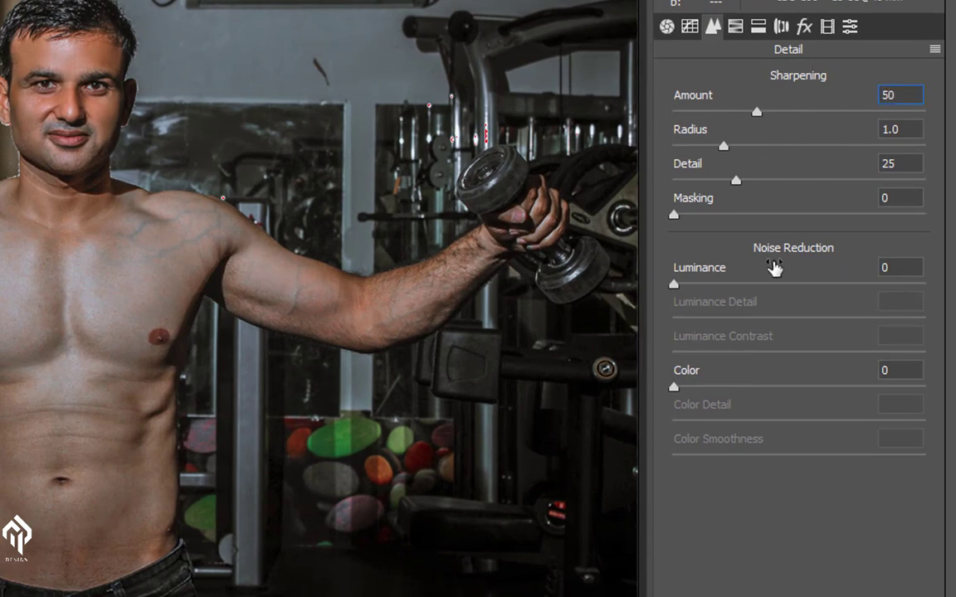
{"action": "left_click", "coordinate": [892, 266]}
{"action": "type", "text": "1"}
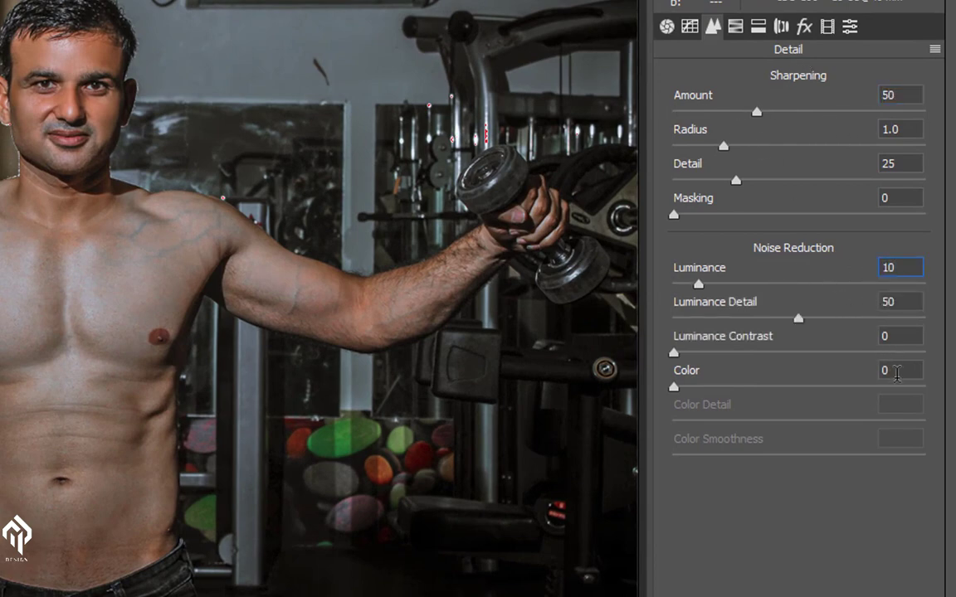
{"action": "left_click", "coordinate": [897, 372]}
{"action": "type", "text": "20"}
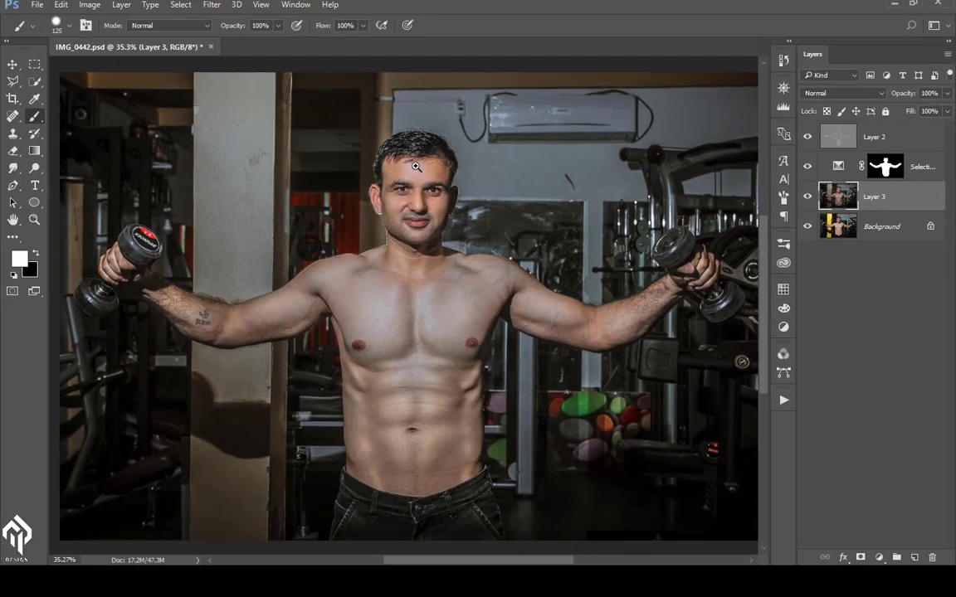
Step: Zoom in and pan over the face, neck and chest to inspect the skin
{"action": "left_click_drag", "start_coordinate": [416, 166], "coordinate": [462, 242]}
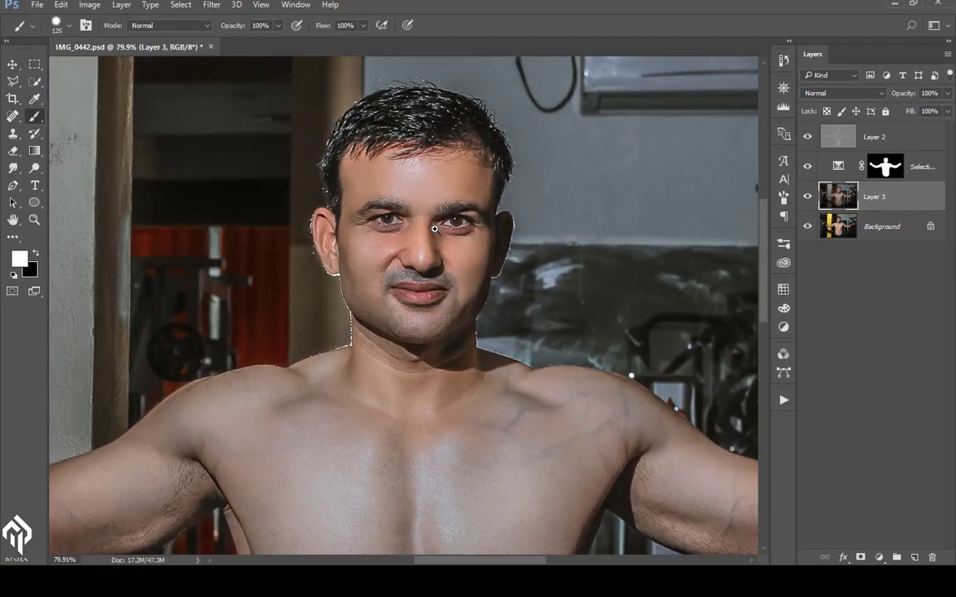
{"action": "scroll", "coordinate": [435, 229], "scroll_direction": "up", "scroll_amount": 3}
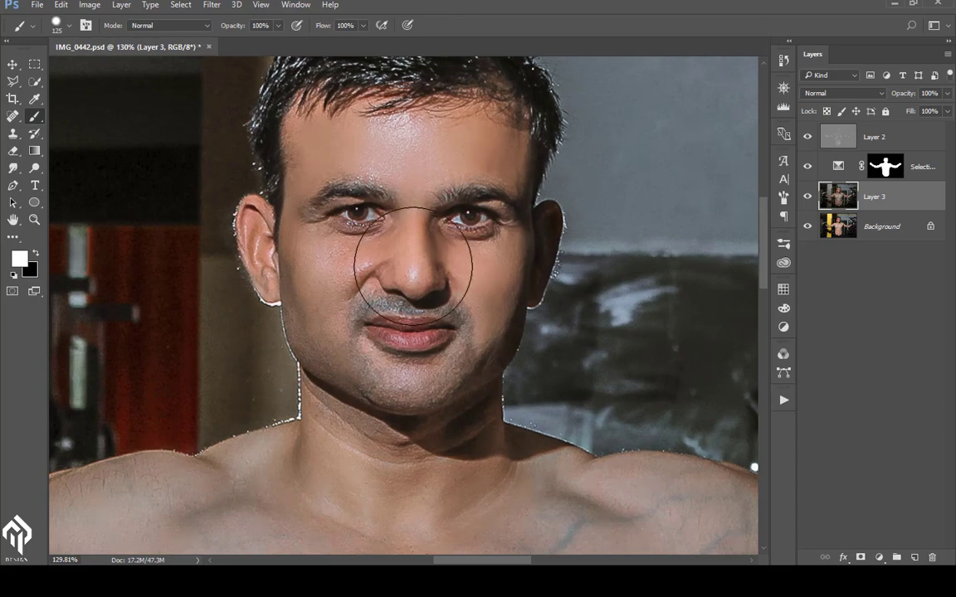
{"action": "scroll", "coordinate": [374, 241], "scroll_direction": "up", "scroll_amount": 2}
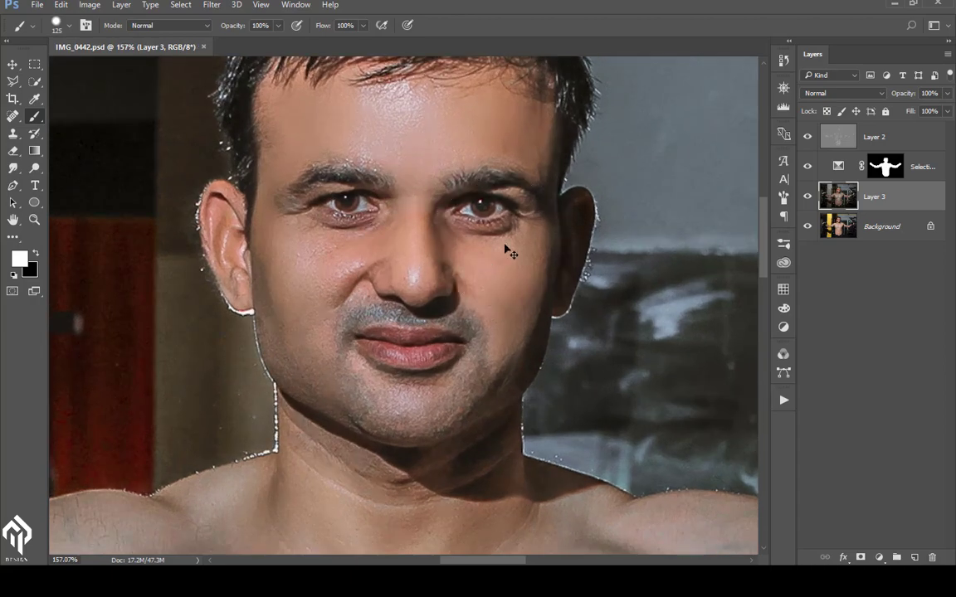
{"action": "left_click_drag", "start_coordinate": [470, 390], "coordinate": [464, 234]}
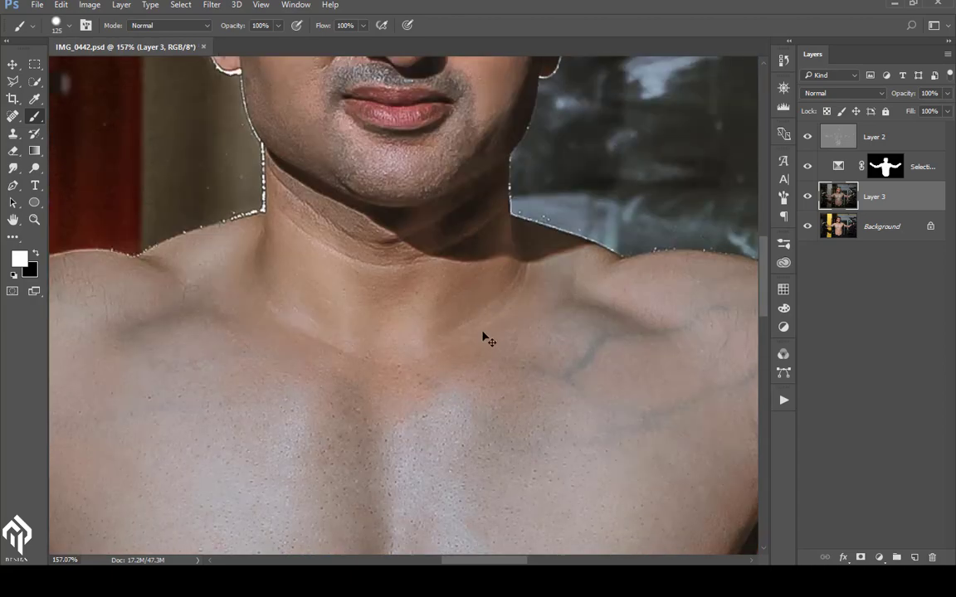
{"action": "left_click_drag", "start_coordinate": [429, 474], "coordinate": [429, 245]}
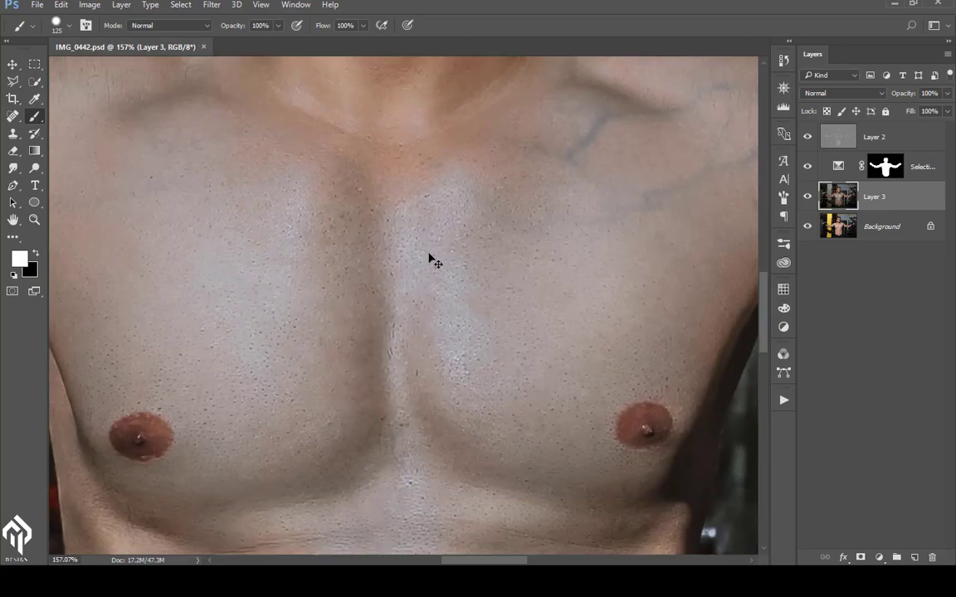
{"action": "scroll", "coordinate": [431, 284], "scroll_direction": "down", "scroll_amount": 8}
{"action": "scroll", "coordinate": [427, 282], "scroll_direction": "down", "scroll_amount": 4}
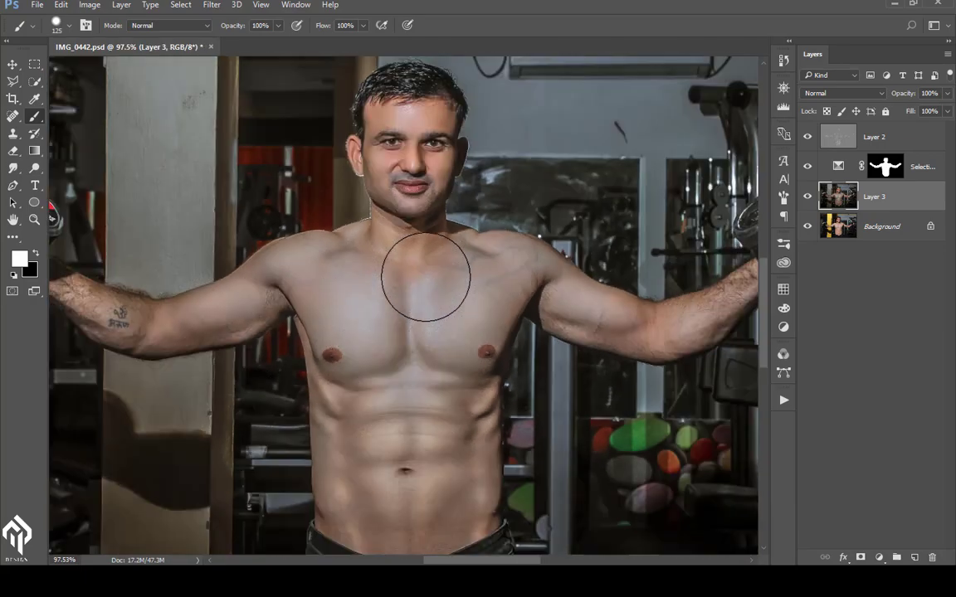
{"action": "scroll", "coordinate": [425, 278], "scroll_direction": "down", "scroll_amount": 2}
Step: Undo the last step and set Layer 2's blend mode to Overlay
{"action": "key", "text": "ctrl+z"}
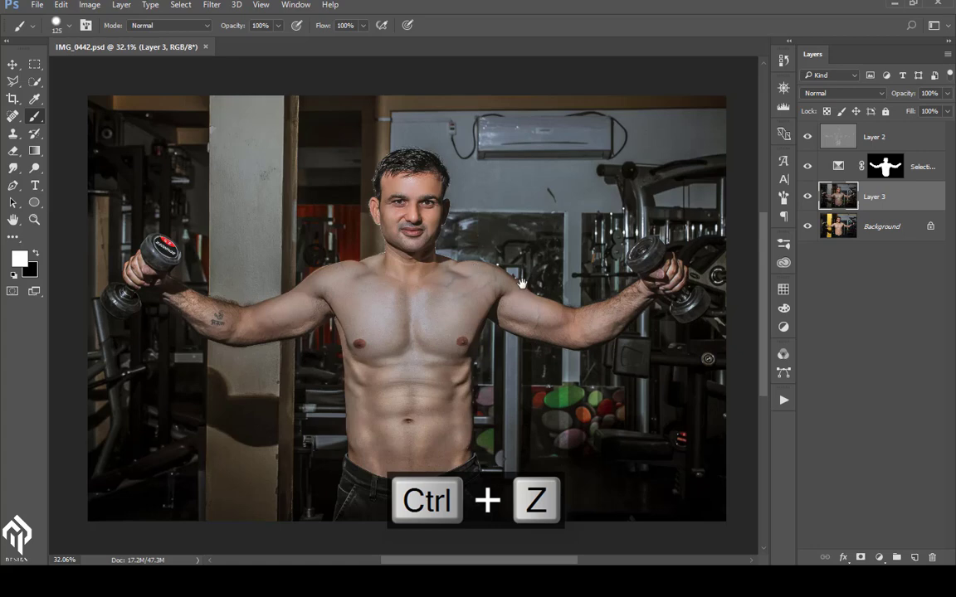
{"action": "left_click", "coordinate": [874, 137]}
{"action": "key", "text": "shift+alt+o"}
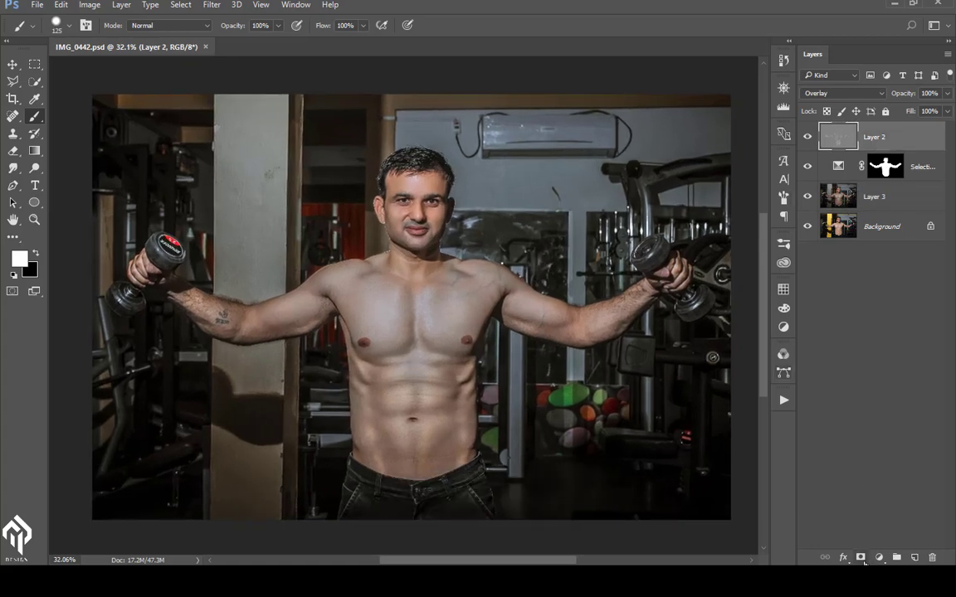
Step: Add a Color Lookup layer using the Kodak 5218 Kodak 2395 (by Adobe).cube LUT
{"action": "left_click", "coordinate": [879, 558]}
{"action": "left_click", "coordinate": [876, 473]}
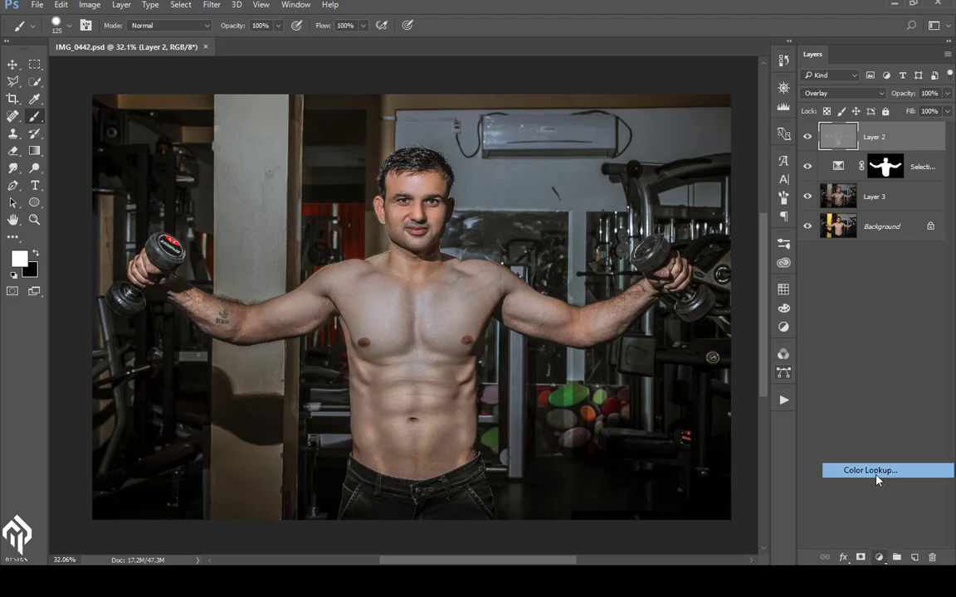
{"action": "left_click", "coordinate": [663, 224]}
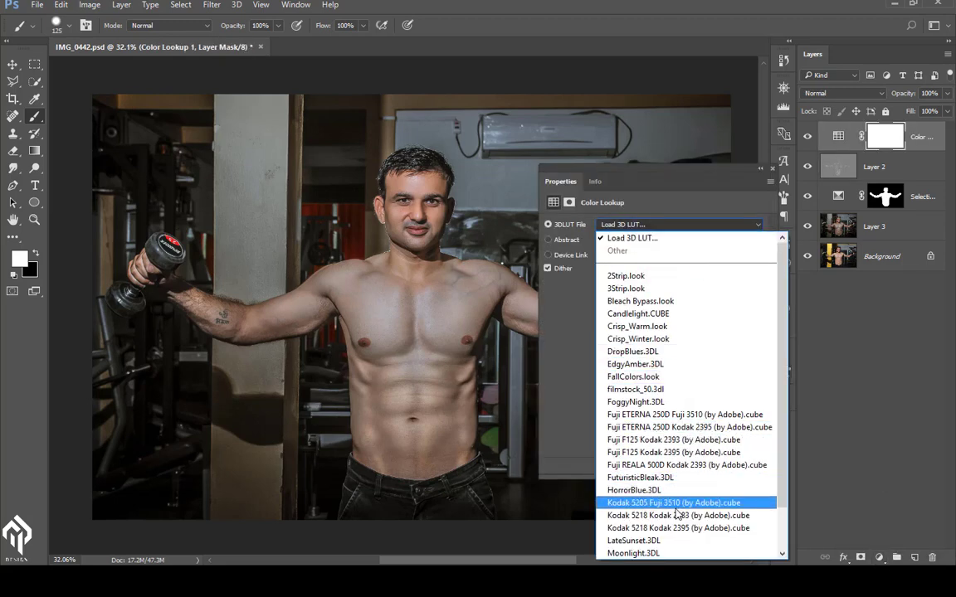
{"action": "left_click", "coordinate": [676, 528]}
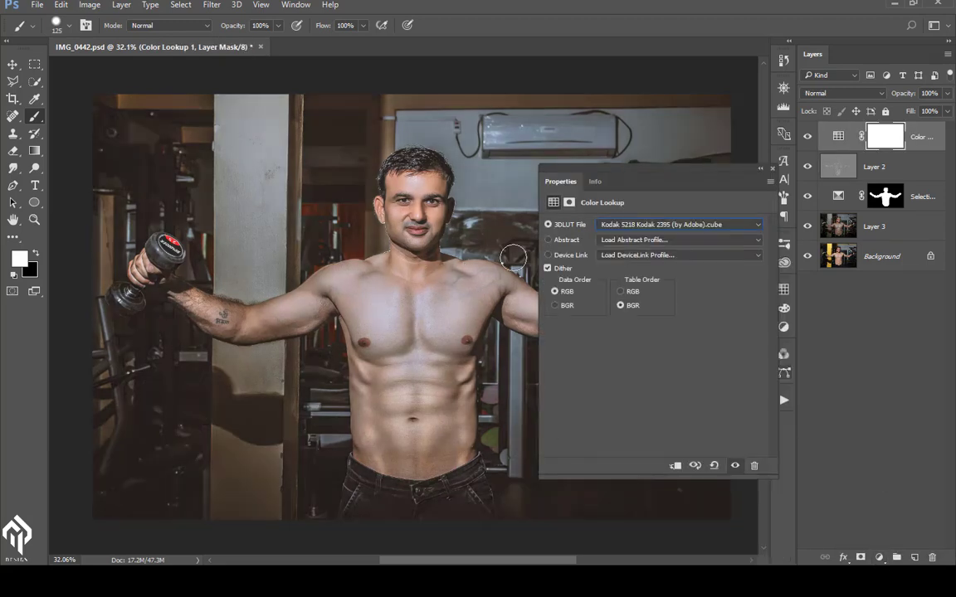
{"action": "left_click", "coordinate": [643, 226]}
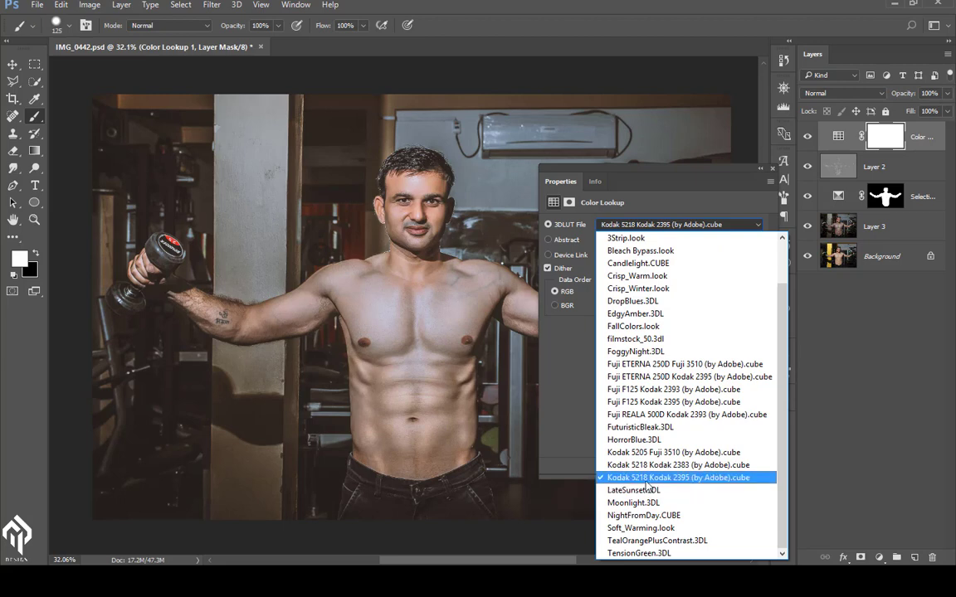
{"action": "left_click", "coordinate": [773, 191]}
{"action": "left_click", "coordinate": [771, 170]}
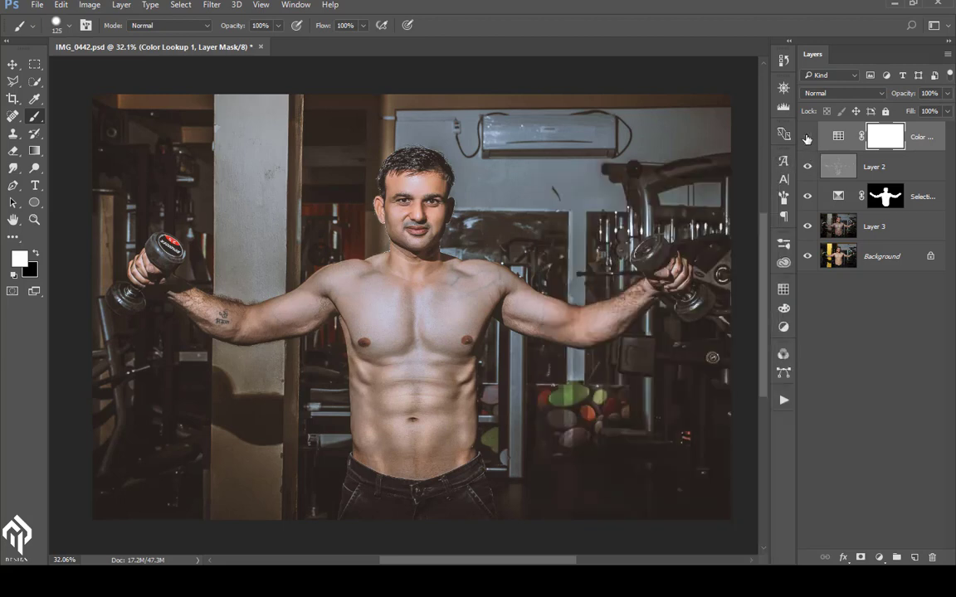
Step: Compare the grade on and off, then lower the Color Lookup layer's fill to 84%
{"action": "left_click", "coordinate": [807, 137]}
{"action": "left_click", "coordinate": [806, 137]}
{"action": "left_click", "coordinate": [806, 137]}
{"action": "left_click", "coordinate": [806, 136]}
{"action": "left_click_drag", "start_coordinate": [909, 113], "coordinate": [898, 115]}
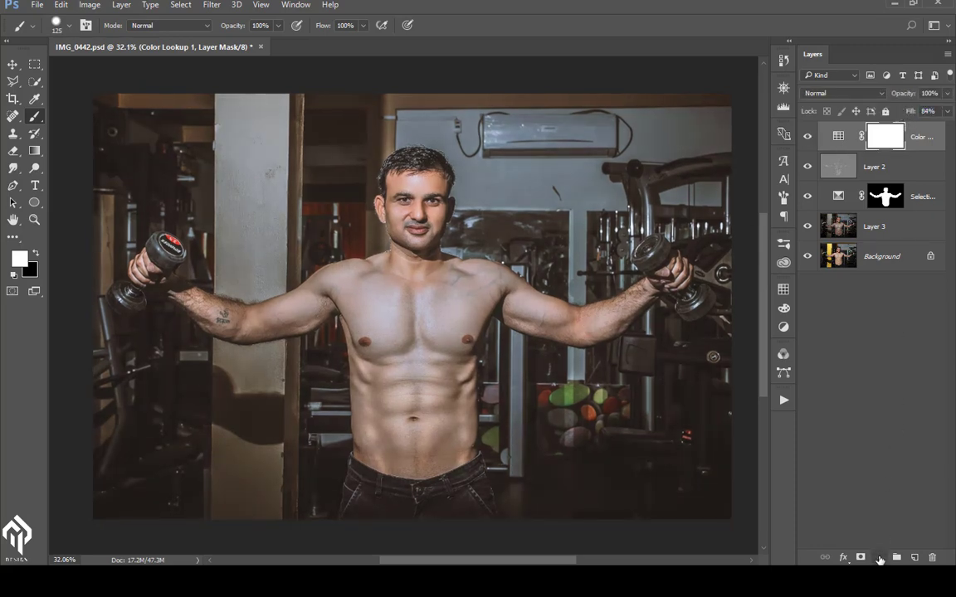
Step: Add a Curves adjustment layer shaped with midtone, shadow and highlight points
{"action": "left_click", "coordinate": [879, 558]}
{"action": "left_click", "coordinate": [858, 348]}
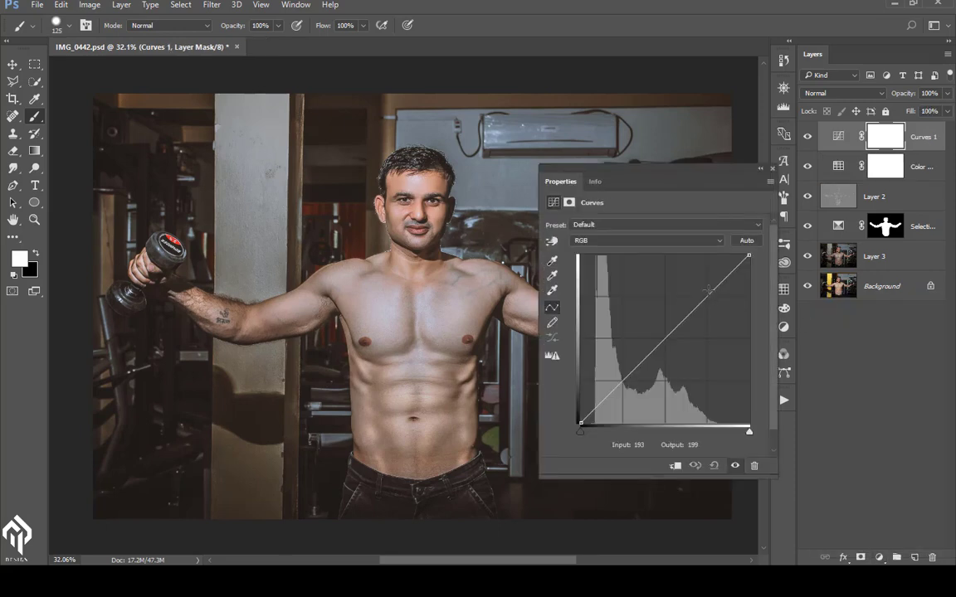
{"action": "left_click_drag", "start_coordinate": [708, 290], "coordinate": [704, 290]}
{"action": "left_click_drag", "start_coordinate": [660, 332], "coordinate": [663, 334]}
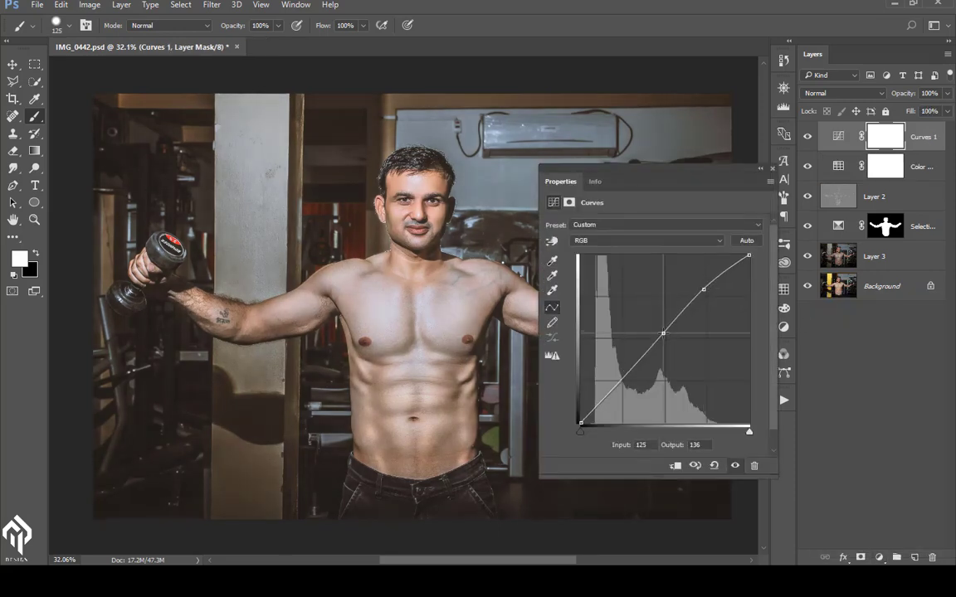
{"action": "left_click", "coordinate": [621, 381]}
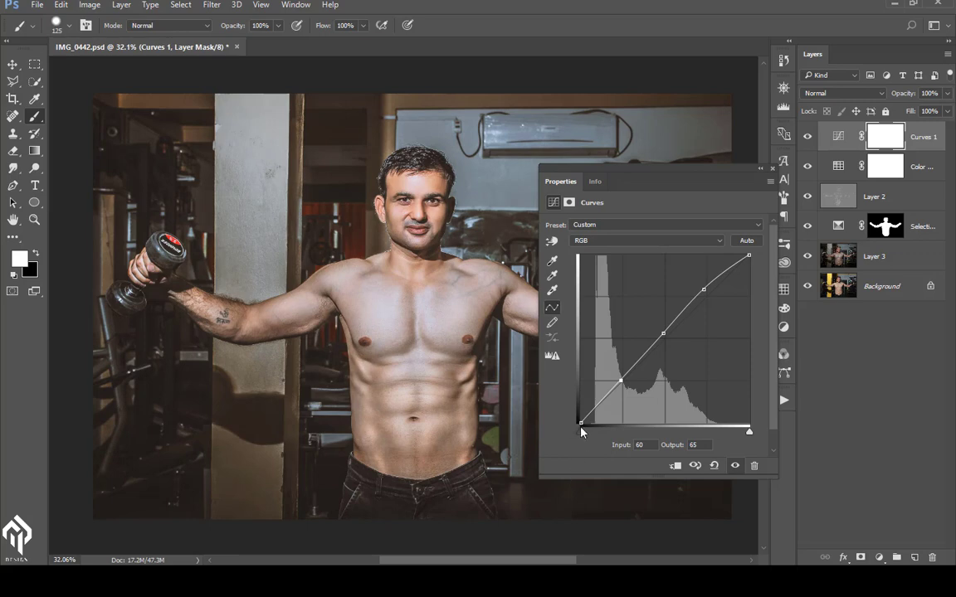
{"action": "left_click_drag", "start_coordinate": [581, 422], "coordinate": [580, 416]}
{"action": "left_click", "coordinate": [704, 292]}
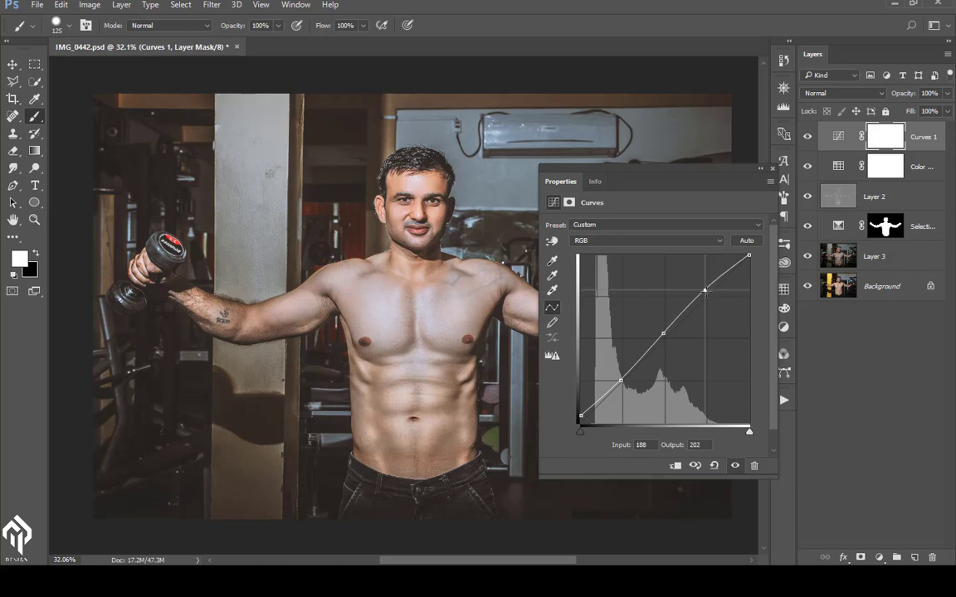
{"action": "left_click", "coordinate": [664, 333]}
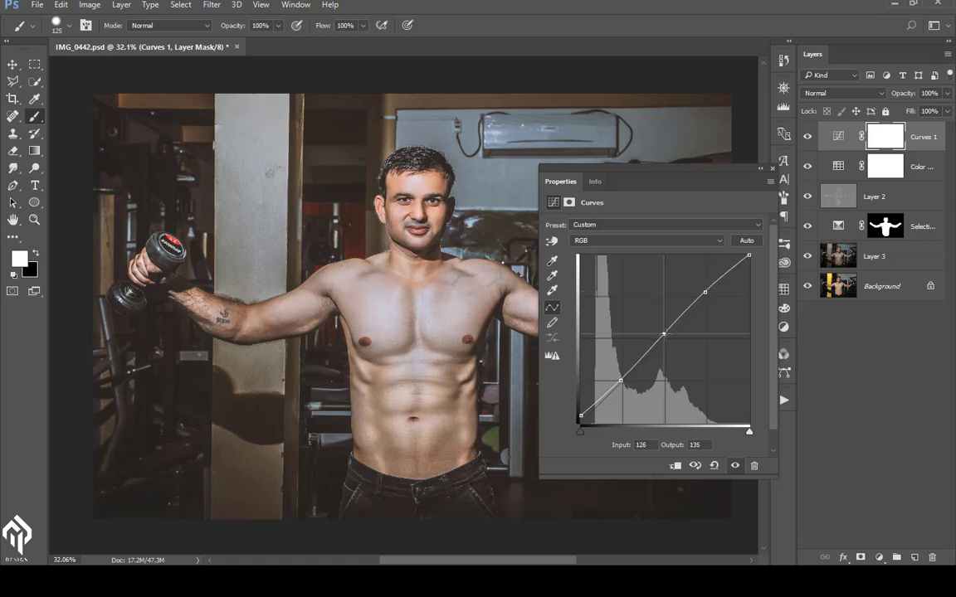
{"action": "left_click", "coordinate": [773, 170]}
Step: Compare the curves and grade layers, then pull the Curves 1 black point to pure black
{"action": "left_click", "coordinate": [807, 143]}
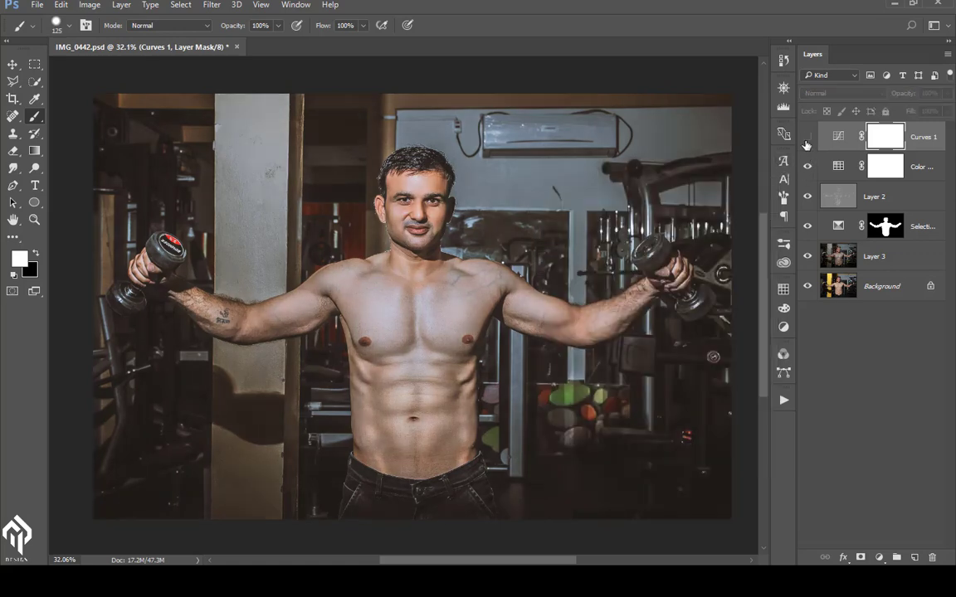
{"action": "left_click", "coordinate": [807, 142]}
{"action": "left_click", "coordinate": [807, 166]}
{"action": "left_click", "coordinate": [807, 166]}
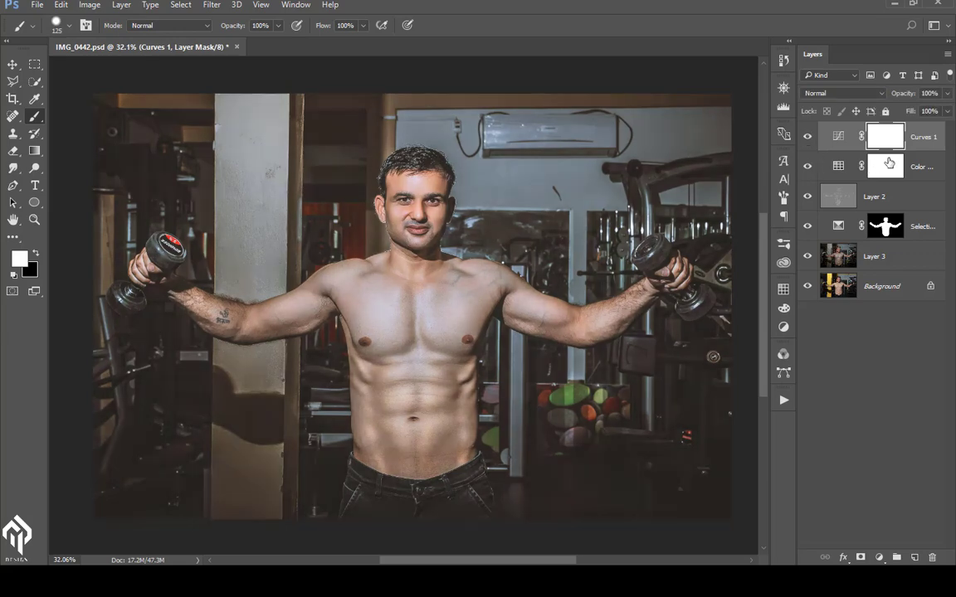
{"action": "double_click", "coordinate": [840, 139]}
{"action": "left_click_drag", "start_coordinate": [581, 411], "coordinate": [584, 434]}
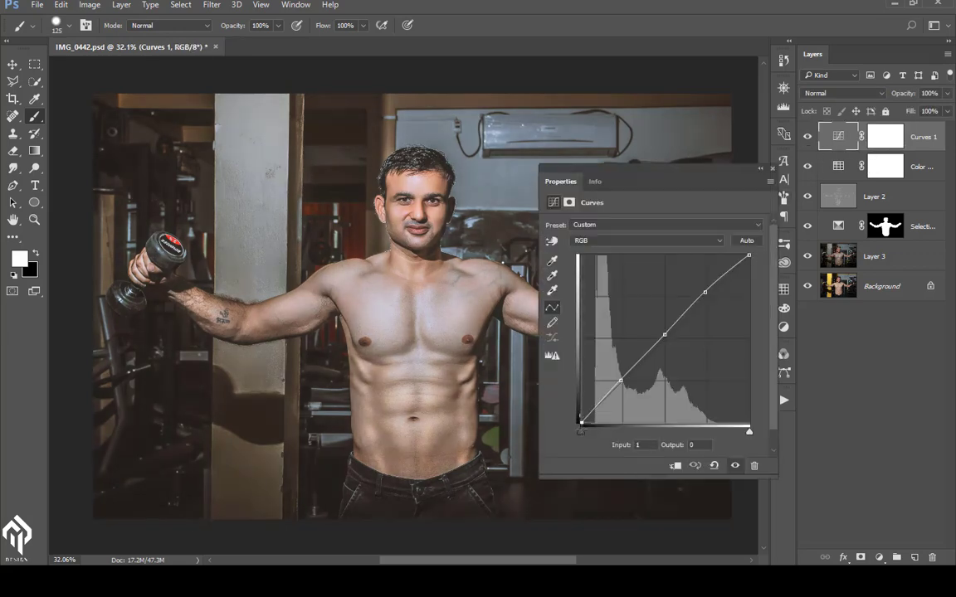
{"action": "left_click", "coordinate": [770, 169]}
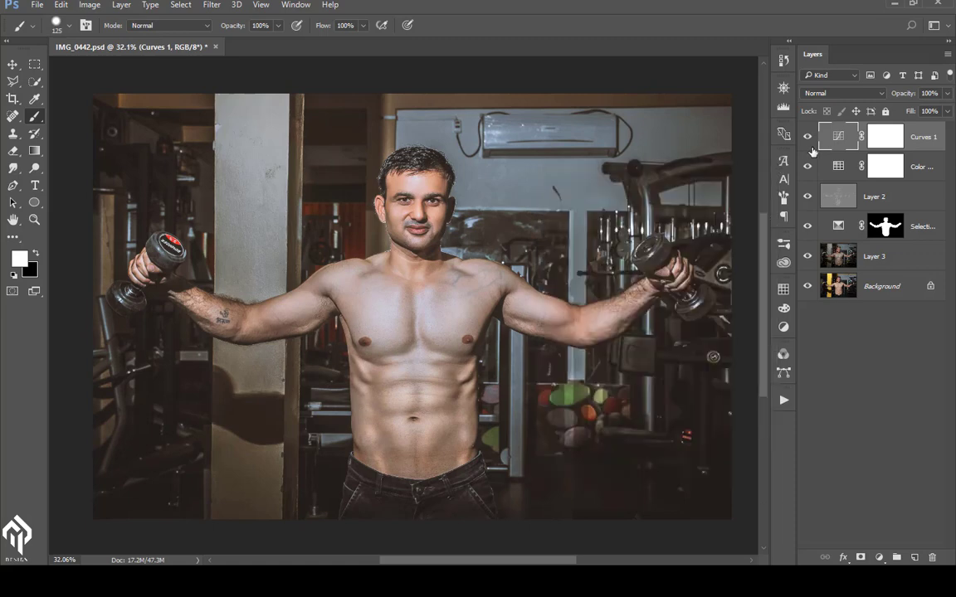
Step: Compare the edits against the original, then group all edit layers into Group 1
{"action": "left_click_drag", "start_coordinate": [807, 136], "coordinate": [807, 166]}
{"action": "left_click", "coordinate": [807, 256]}
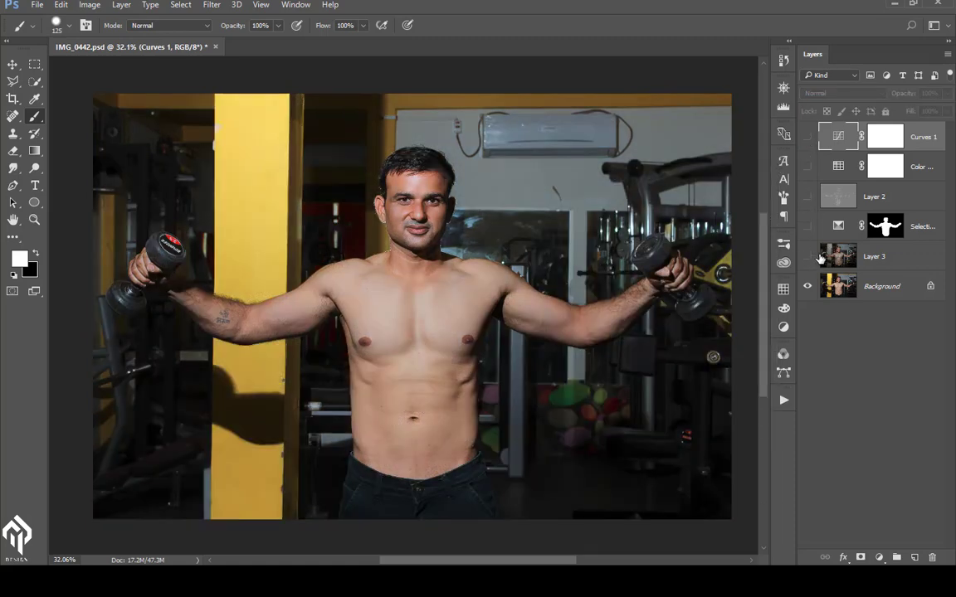
{"action": "left_click_drag", "start_coordinate": [808, 257], "coordinate": [807, 137]}
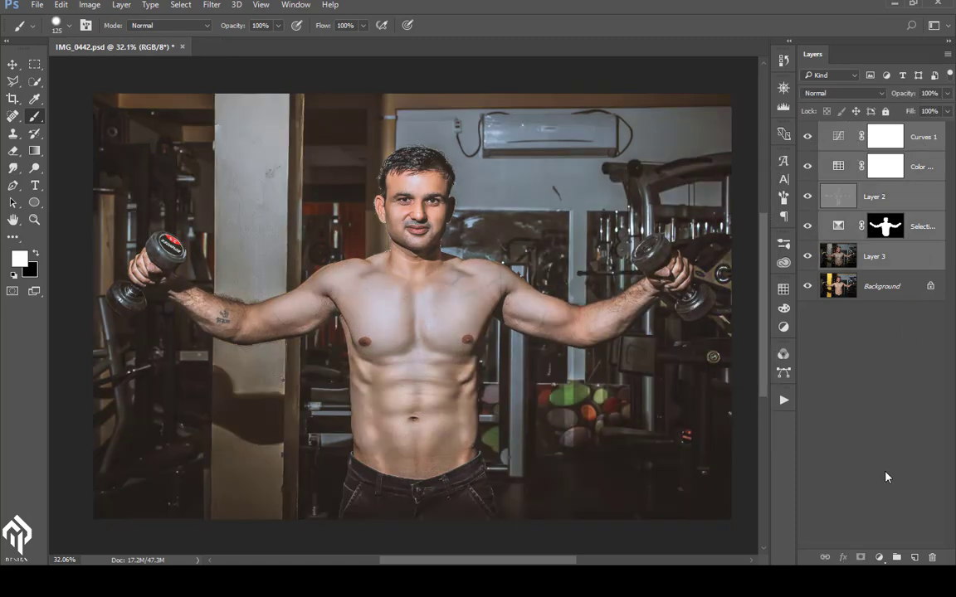
{"action": "left_click", "coordinate": [897, 557]}
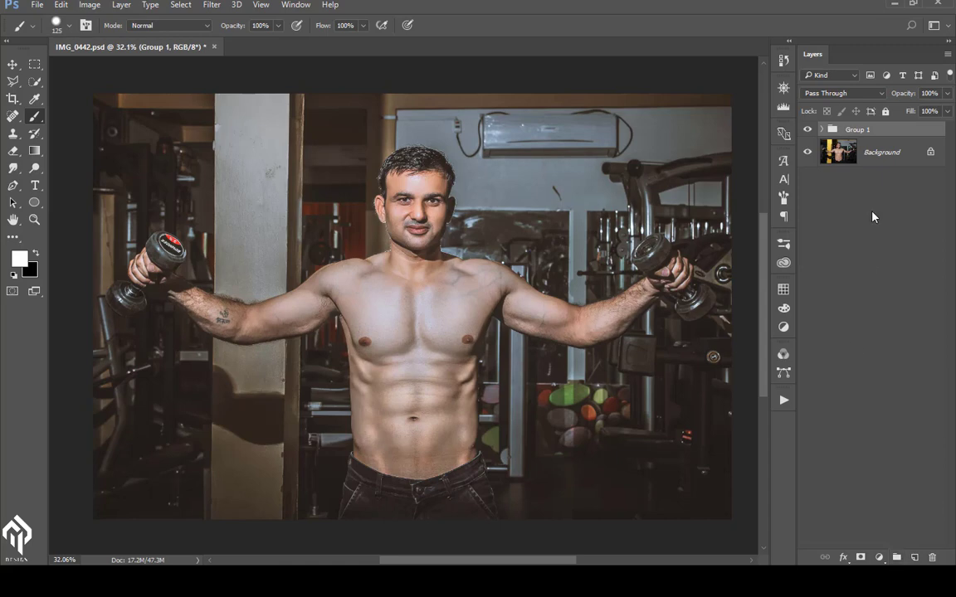
Step: Compare Group 1 on and off, save the document, and add an empty Layer 4
{"action": "left_click", "coordinate": [808, 130]}
{"action": "left_click", "coordinate": [807, 130]}
{"action": "left_click", "coordinate": [808, 130]}
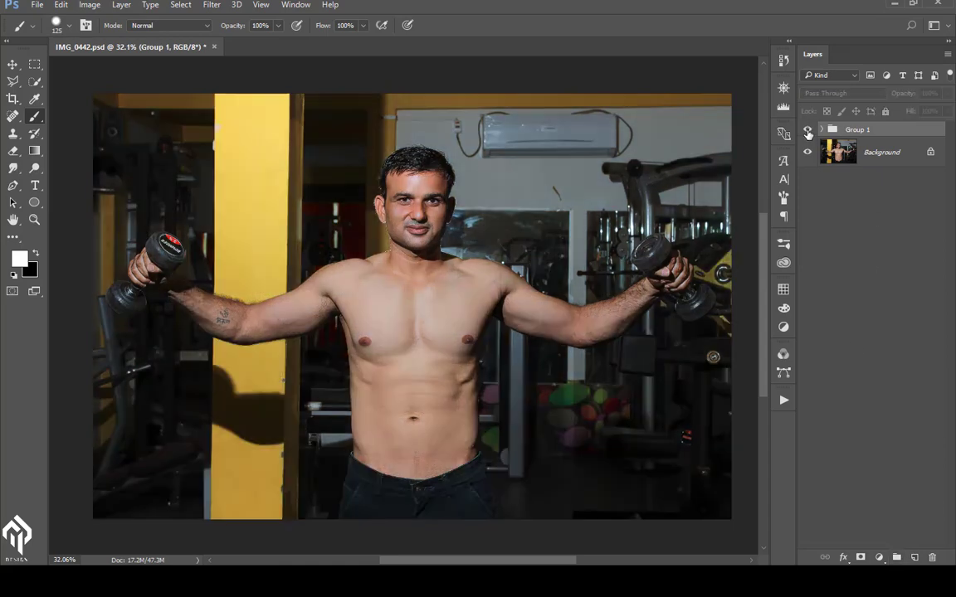
{"action": "left_click", "coordinate": [807, 130]}
{"action": "key", "text": "ctrl+s"}
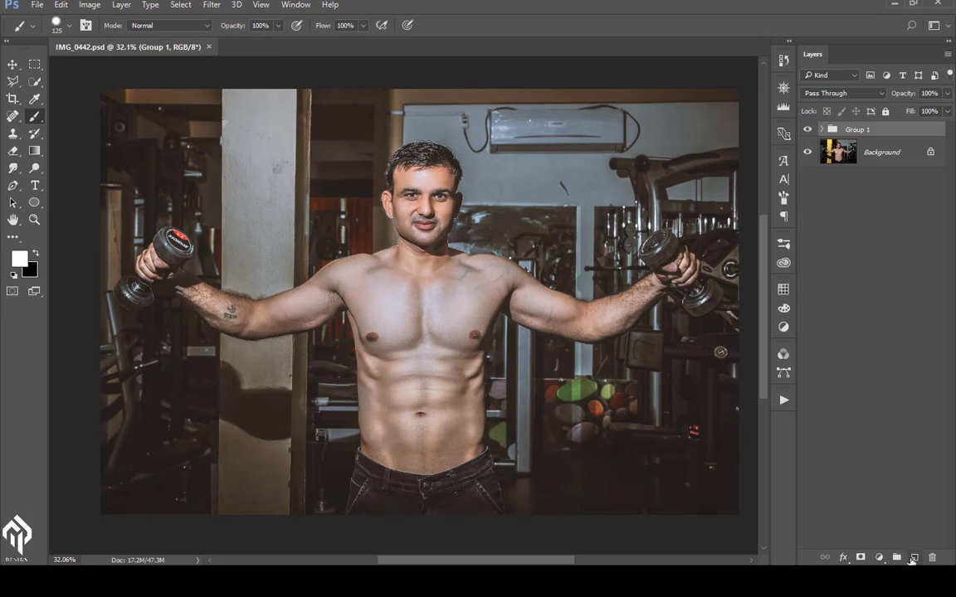
{"action": "left_click", "coordinate": [914, 557]}
Step: Stamp the white DESIGN logo brush, sized down, in the photo's top-right corner
{"action": "right_click", "coordinate": [384, 203]}
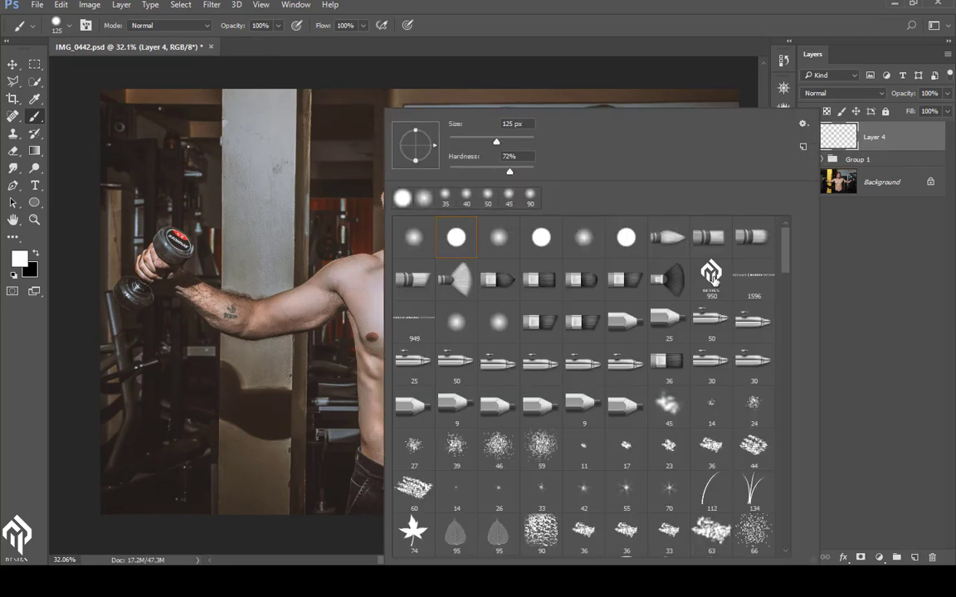
{"action": "double_click", "coordinate": [712, 274]}
{"action": "scroll", "coordinate": [691, 183], "scroll_direction": "down", "scroll_amount": 1}
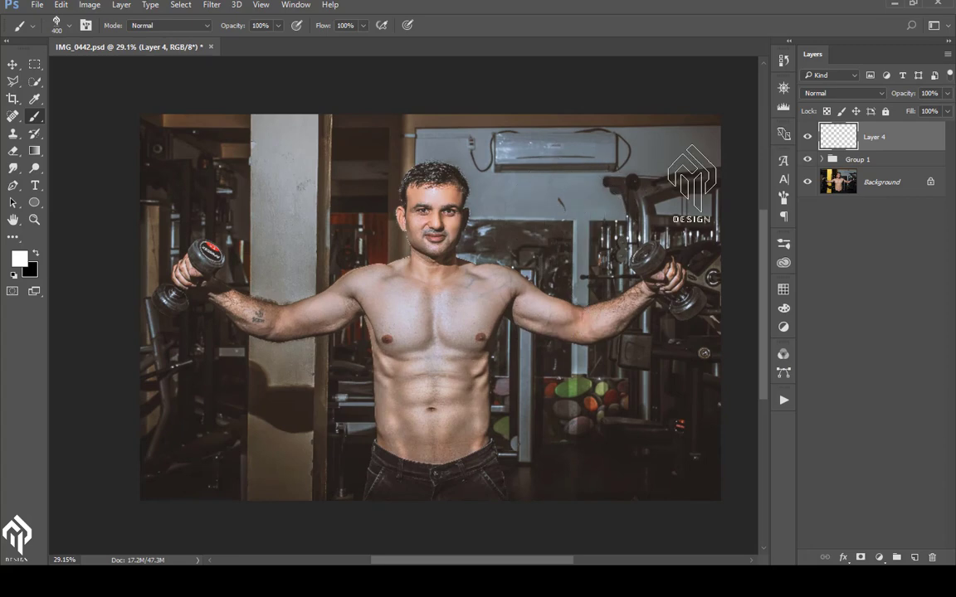
{"action": "key", "text": "["}
{"action": "key", "text": "["}
{"action": "key", "text": "["}
{"action": "scroll", "coordinate": [691, 183], "scroll_direction": "up", "scroll_amount": 2}
{"action": "scroll", "coordinate": [681, 178], "scroll_direction": "up", "scroll_amount": 3}
{"action": "scroll", "coordinate": [655, 174], "scroll_direction": "up", "scroll_amount": 2}
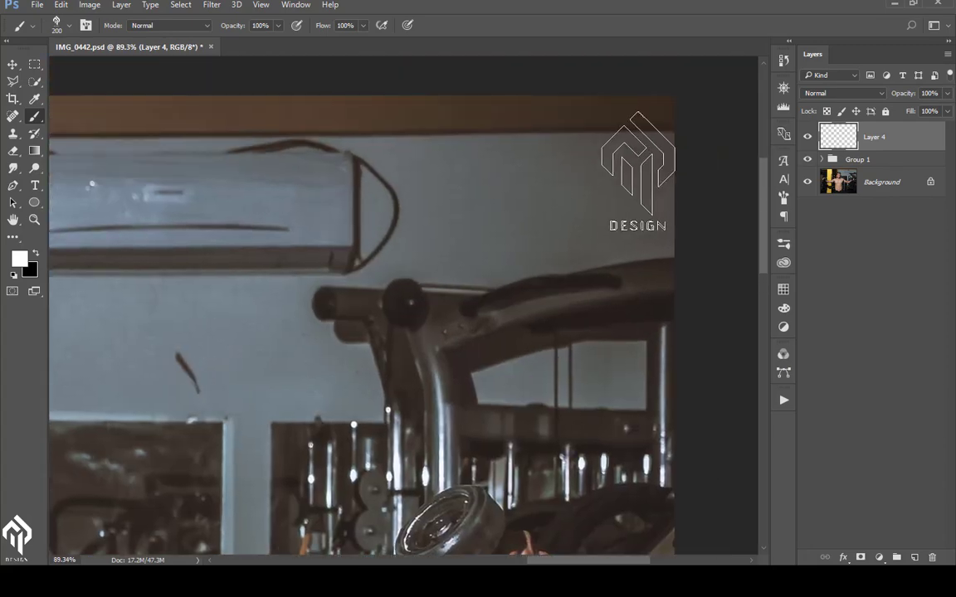
{"action": "scroll", "coordinate": [638, 170], "scroll_direction": "up", "scroll_amount": 2}
{"action": "key", "text": "["}
{"action": "scroll", "coordinate": [625, 181], "scroll_direction": "up", "scroll_amount": 1}
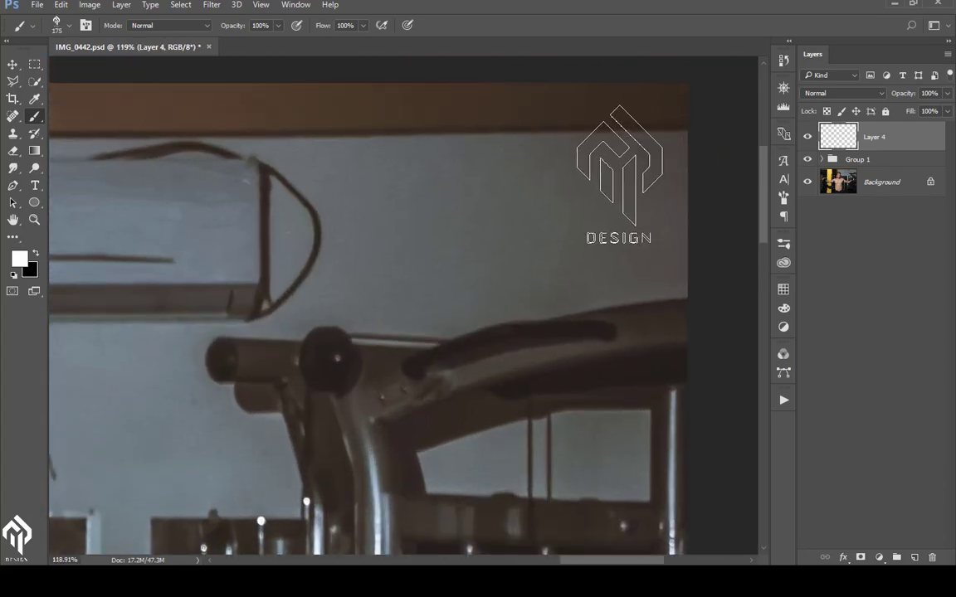
{"action": "left_click", "coordinate": [619, 176]}
Step: Stamp the reduced signature text brush along the bottom-left edge of the photo
{"action": "key", "text": "ctrl+0"}
{"action": "right_click", "coordinate": [592, 241]}
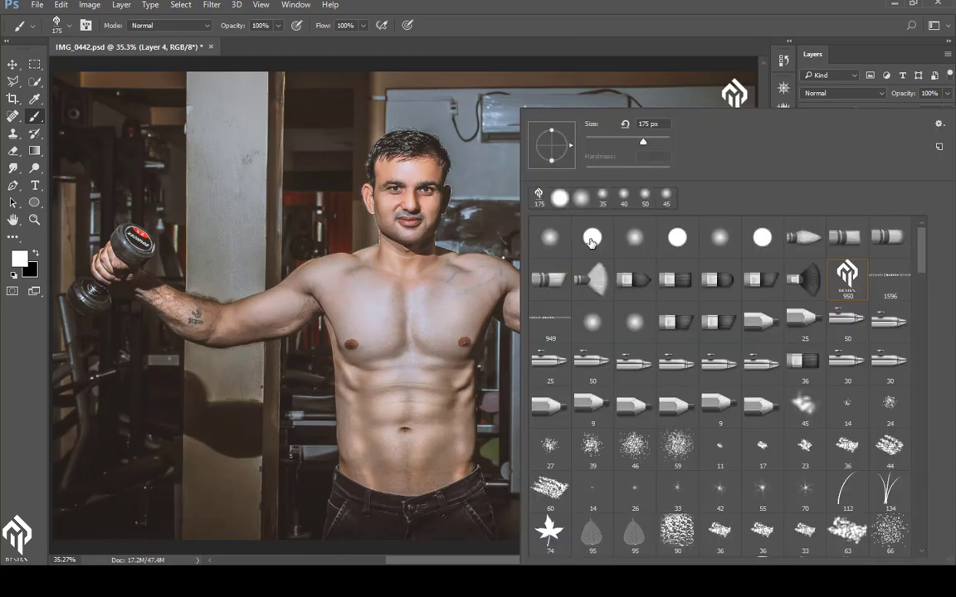
{"action": "double_click", "coordinate": [889, 278]}
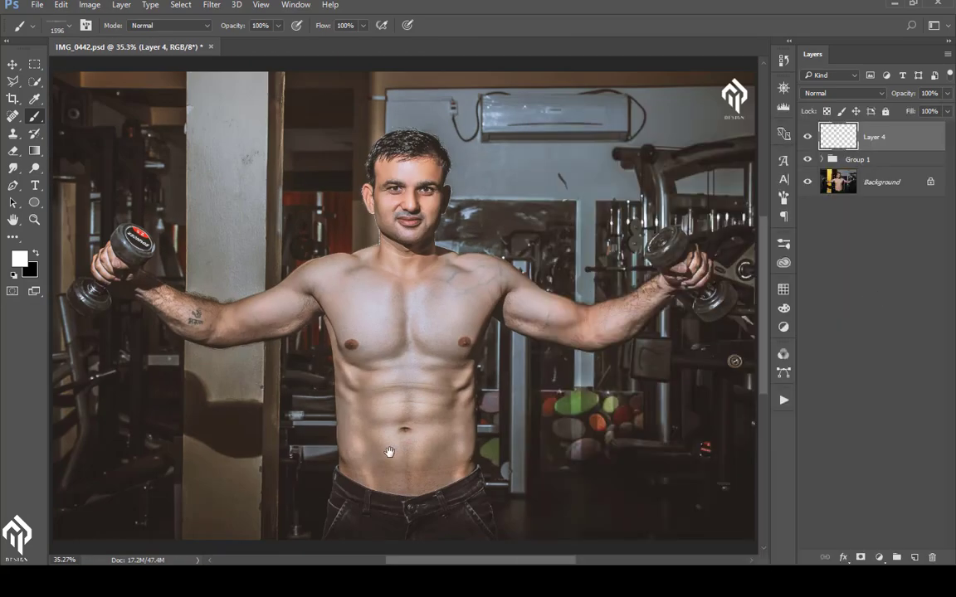
{"action": "scroll", "coordinate": [388, 455], "scroll_direction": "up", "scroll_amount": 1}
{"action": "key", "text": "bracketleft"}
{"action": "key", "text": "bracketleft"}
{"action": "key", "text": "bracketleft"}
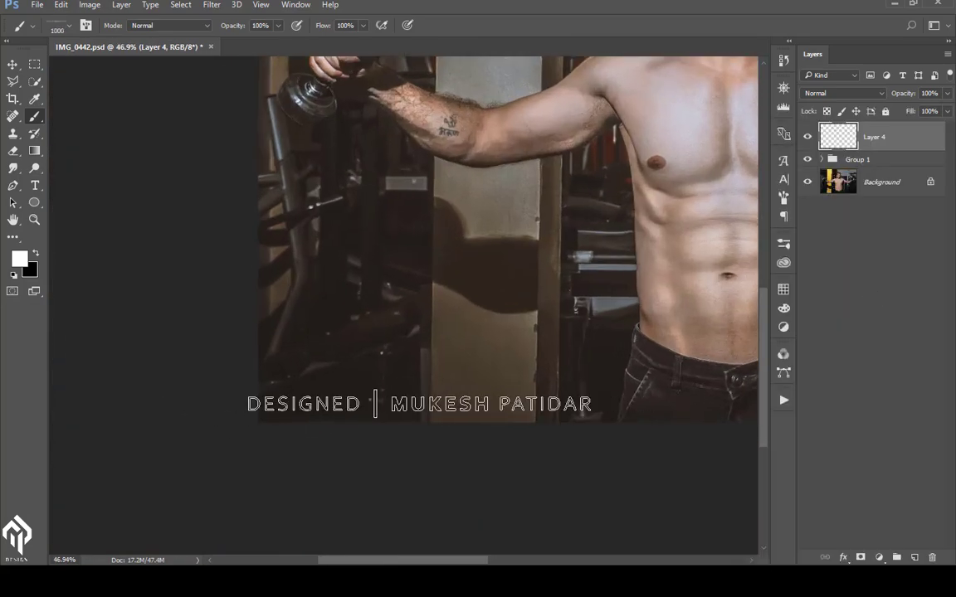
{"action": "key", "text": "bracketleft"}
{"action": "key", "text": "bracketleft"}
{"action": "key", "text": "bracketleft"}
{"action": "key", "text": "bracketleft"}
{"action": "left_click", "coordinate": [408, 404]}
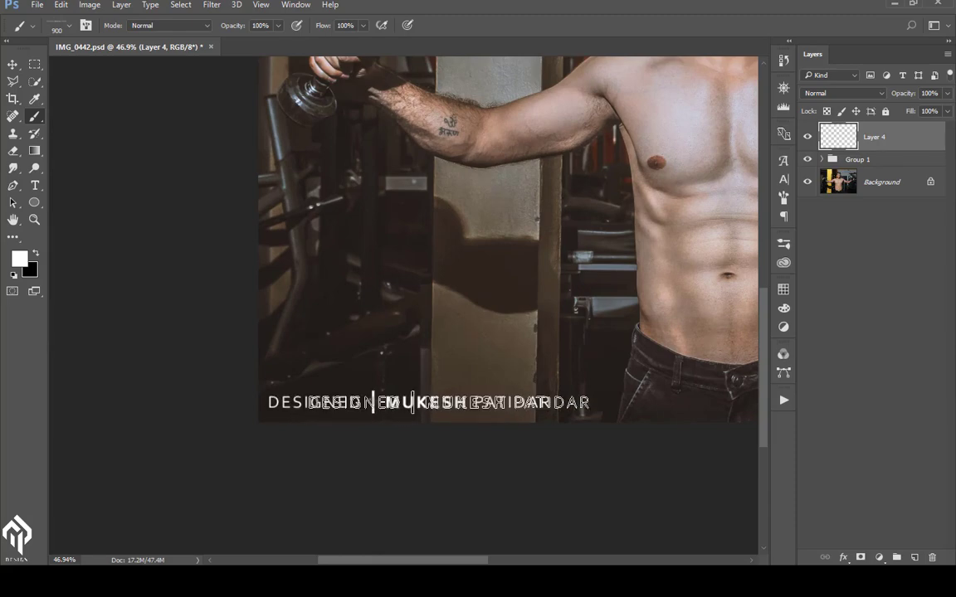
{"action": "scroll", "coordinate": [581, 440], "scroll_direction": "up", "scroll_amount": 1}
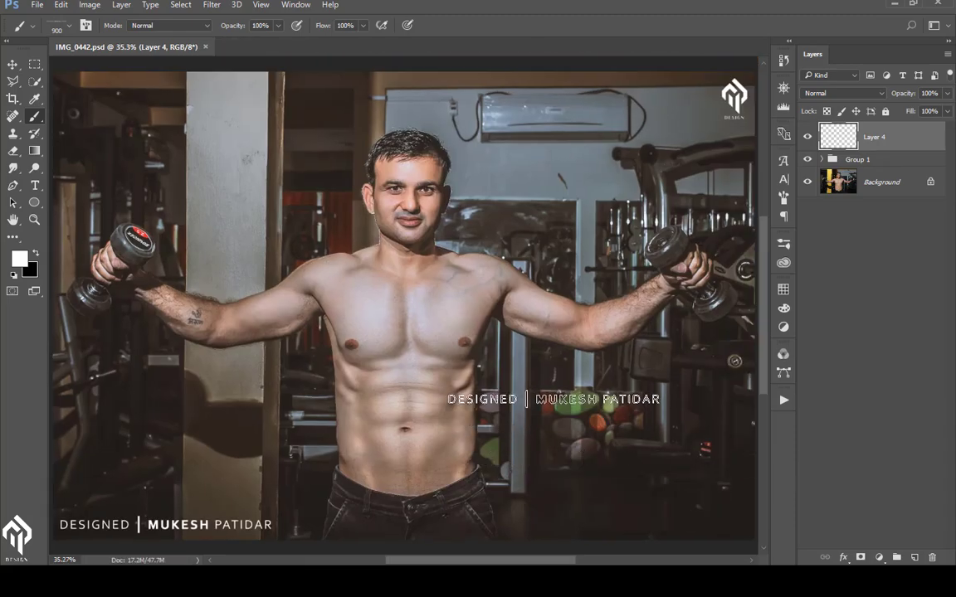
{"action": "scroll", "coordinate": [559, 395], "scroll_direction": "down", "scroll_amount": 1}
{"action": "left_click", "coordinate": [862, 160]}
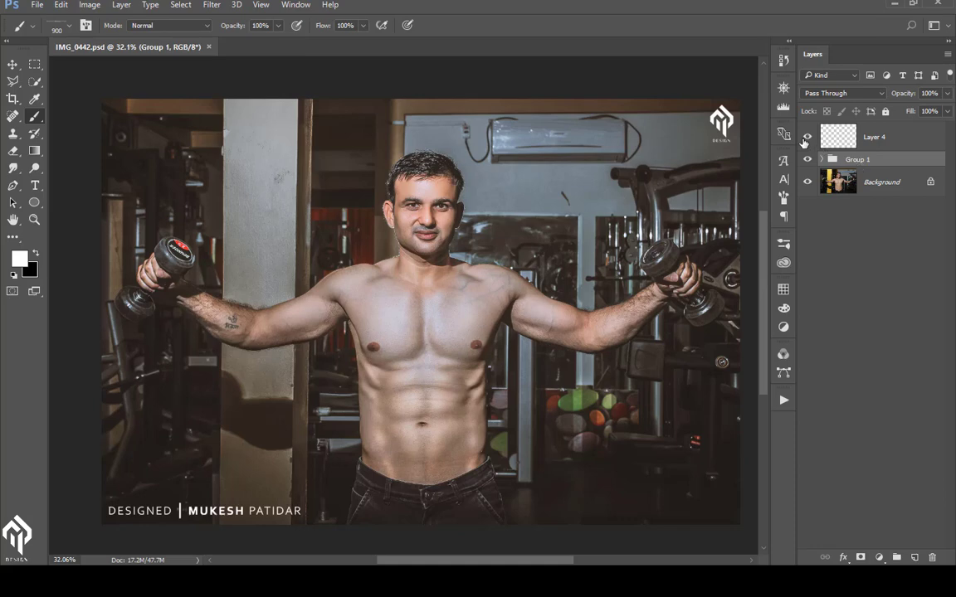
Step: Frame the photo with a 10 px white Edit > Stroke applied on Layer 3
{"action": "left_click", "coordinate": [806, 138]}
{"action": "left_click", "coordinate": [823, 159]}
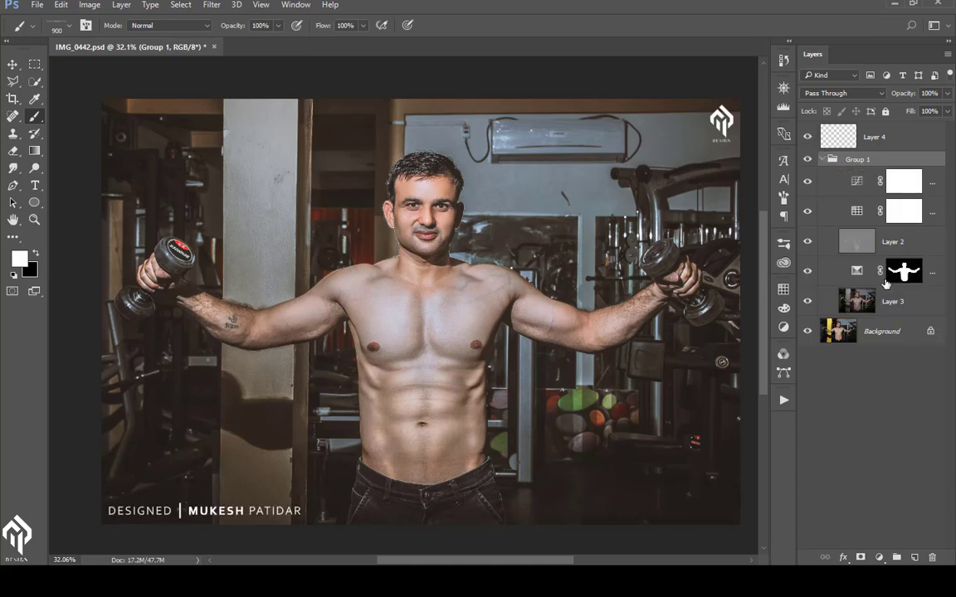
{"action": "left_click", "coordinate": [887, 301]}
{"action": "left_click", "coordinate": [60, 6]}
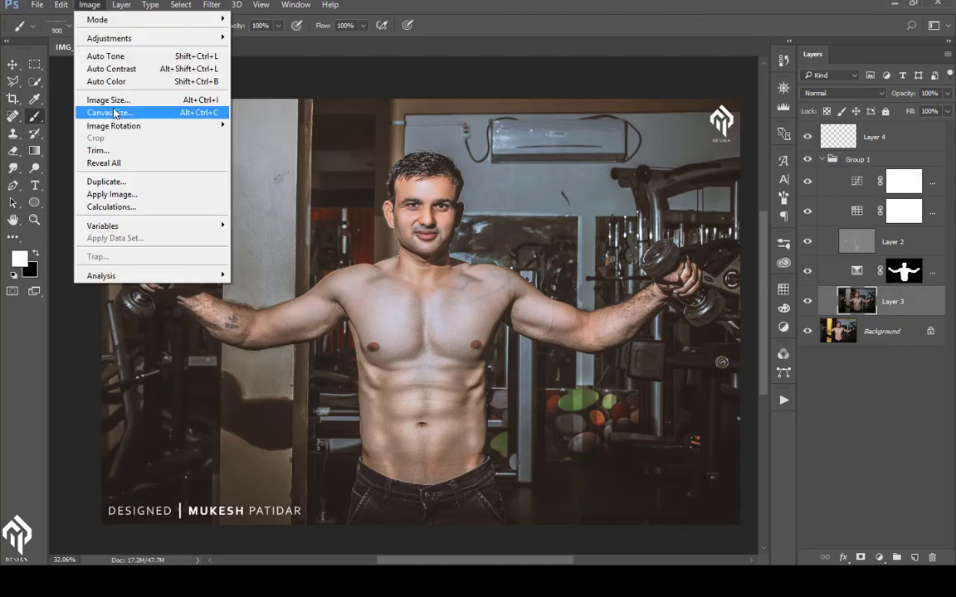
{"action": "left_click", "coordinate": [98, 220]}
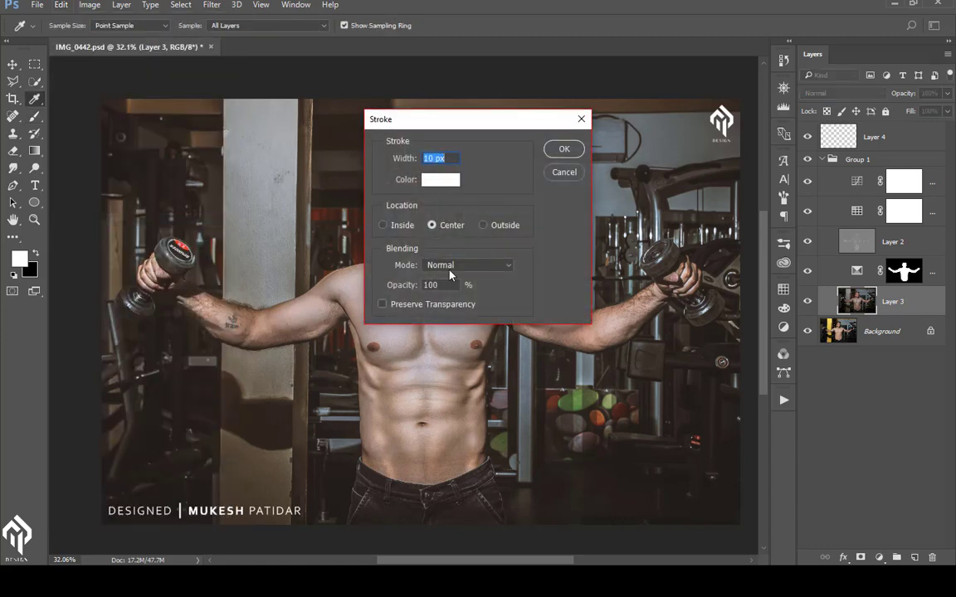
{"action": "left_click", "coordinate": [564, 149]}
{"action": "key", "text": "b"}
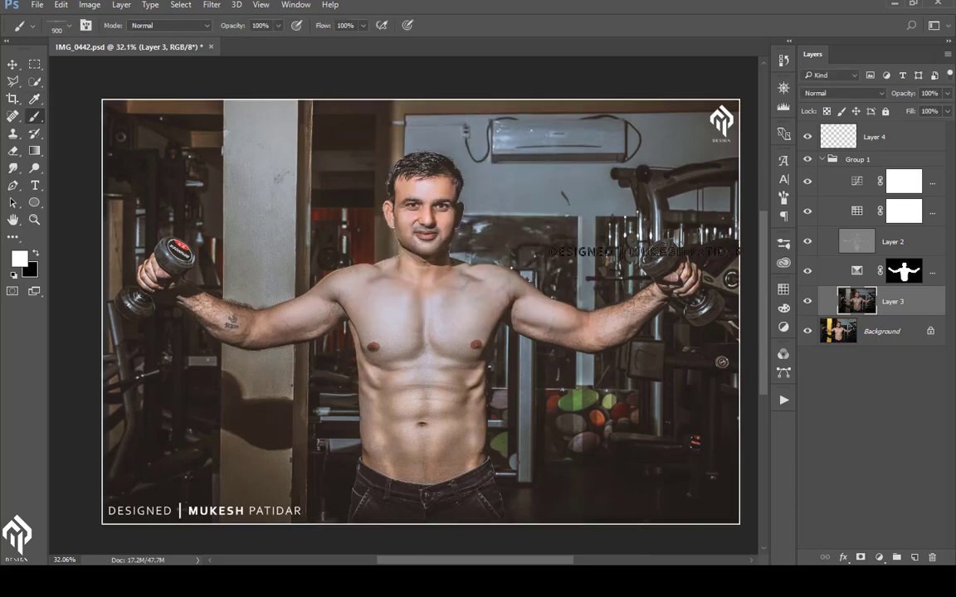
{"action": "left_click", "coordinate": [861, 331]}
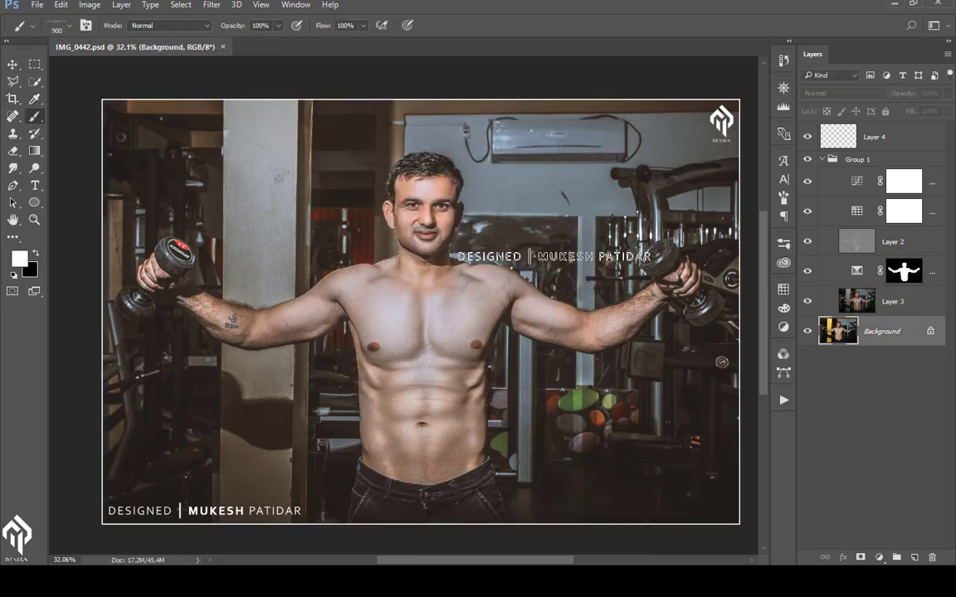
Step: Save a copy of the image as JPEG IMG_0442, accepting the JPEG Options
{"action": "key", "text": "ctrl+shift+s"}
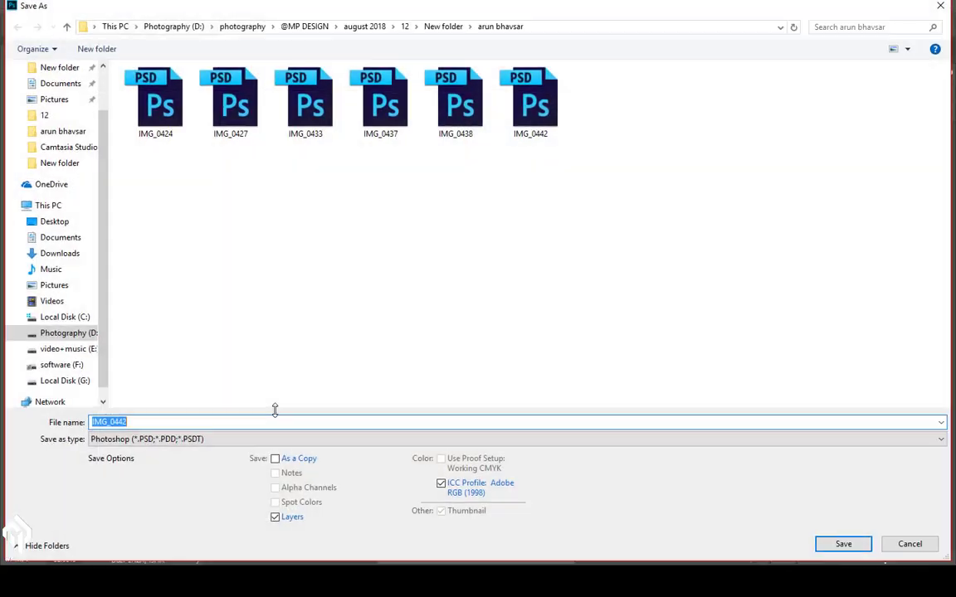
{"action": "left_click", "coordinate": [273, 439]}
{"action": "left_click", "coordinate": [133, 306]}
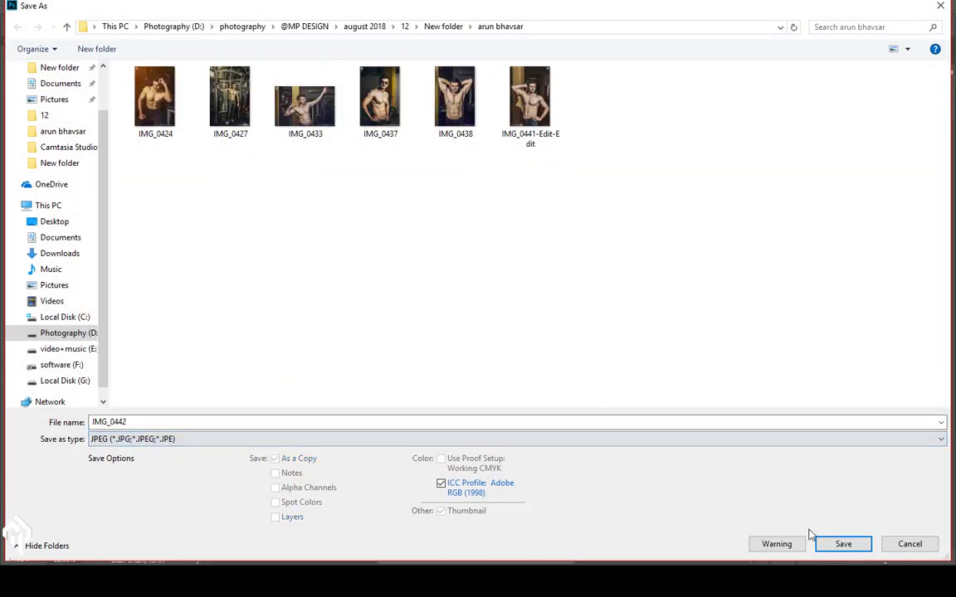
{"action": "left_click", "coordinate": [838, 544]}
{"action": "left_click", "coordinate": [590, 139]}
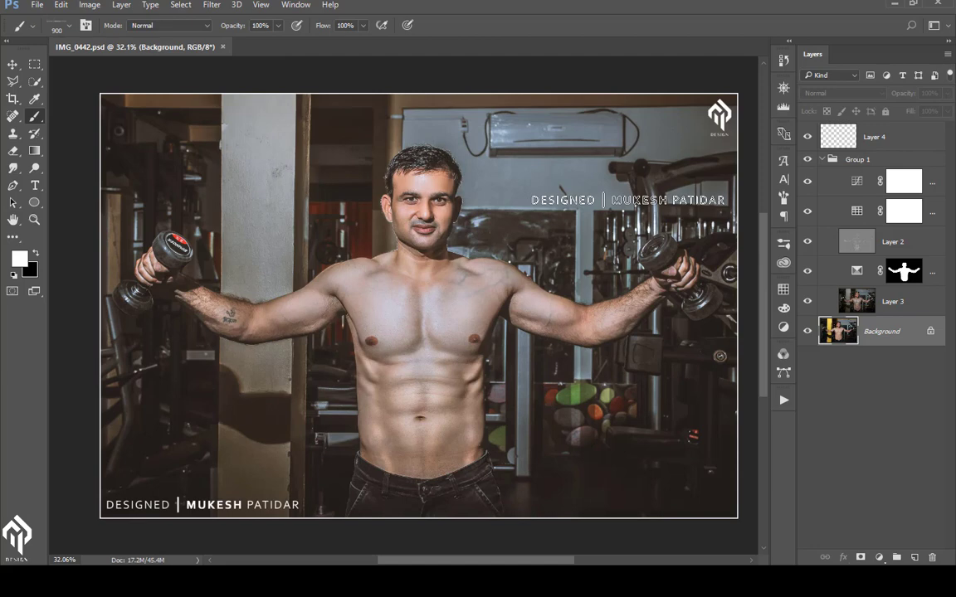
Step: Toggle Group 1's color grade off and on to compare with the original
{"action": "left_click", "coordinate": [824, 159]}
{"action": "left_click", "coordinate": [810, 164]}
{"action": "left_click", "coordinate": [811, 163]}
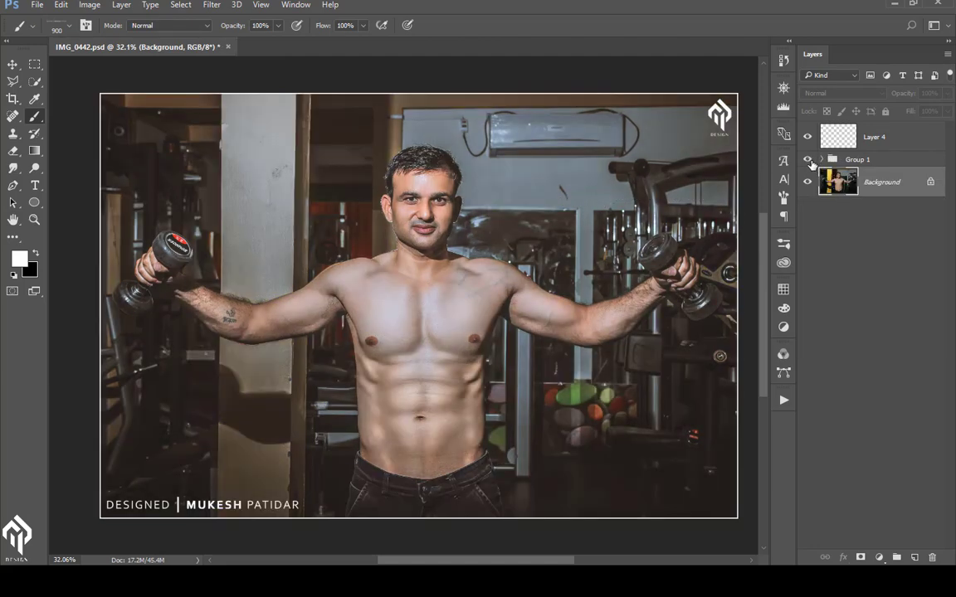
{"action": "left_click", "coordinate": [810, 163]}
{"action": "left_click", "coordinate": [810, 164]}
{"action": "key", "text": "ctrl+shift+s"}
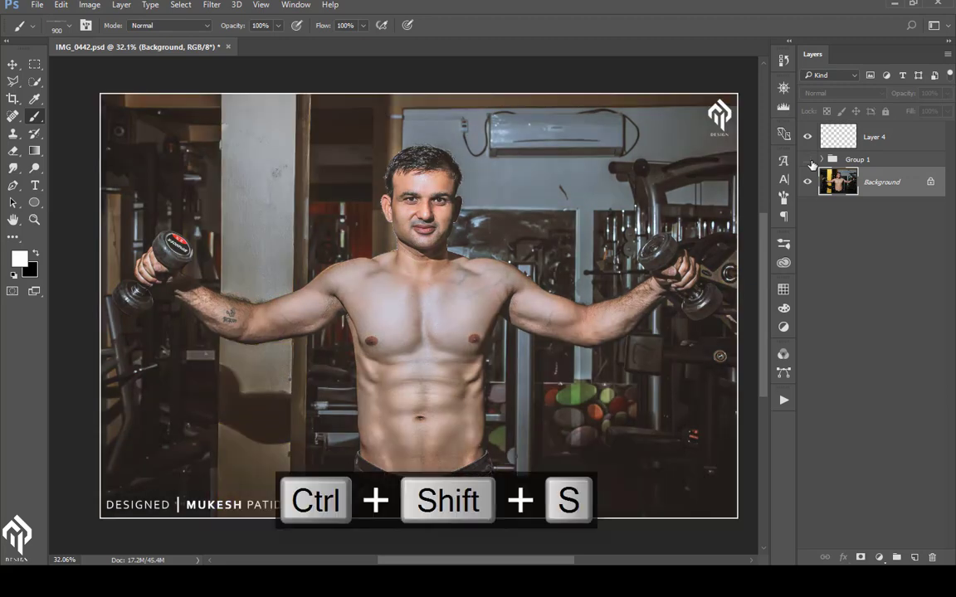
{"action": "left_click", "coordinate": [811, 162]}
{"action": "left_click", "coordinate": [810, 162]}
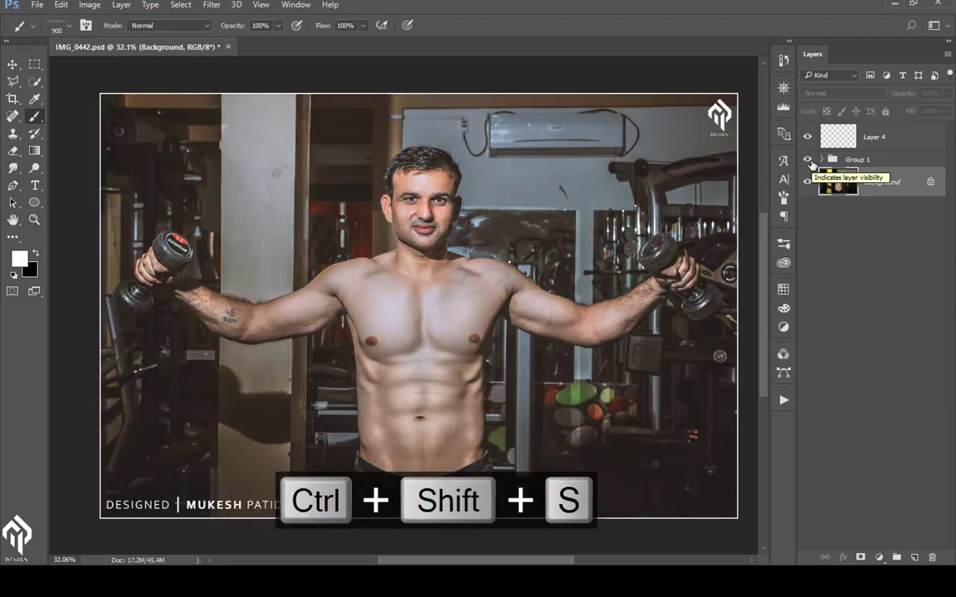